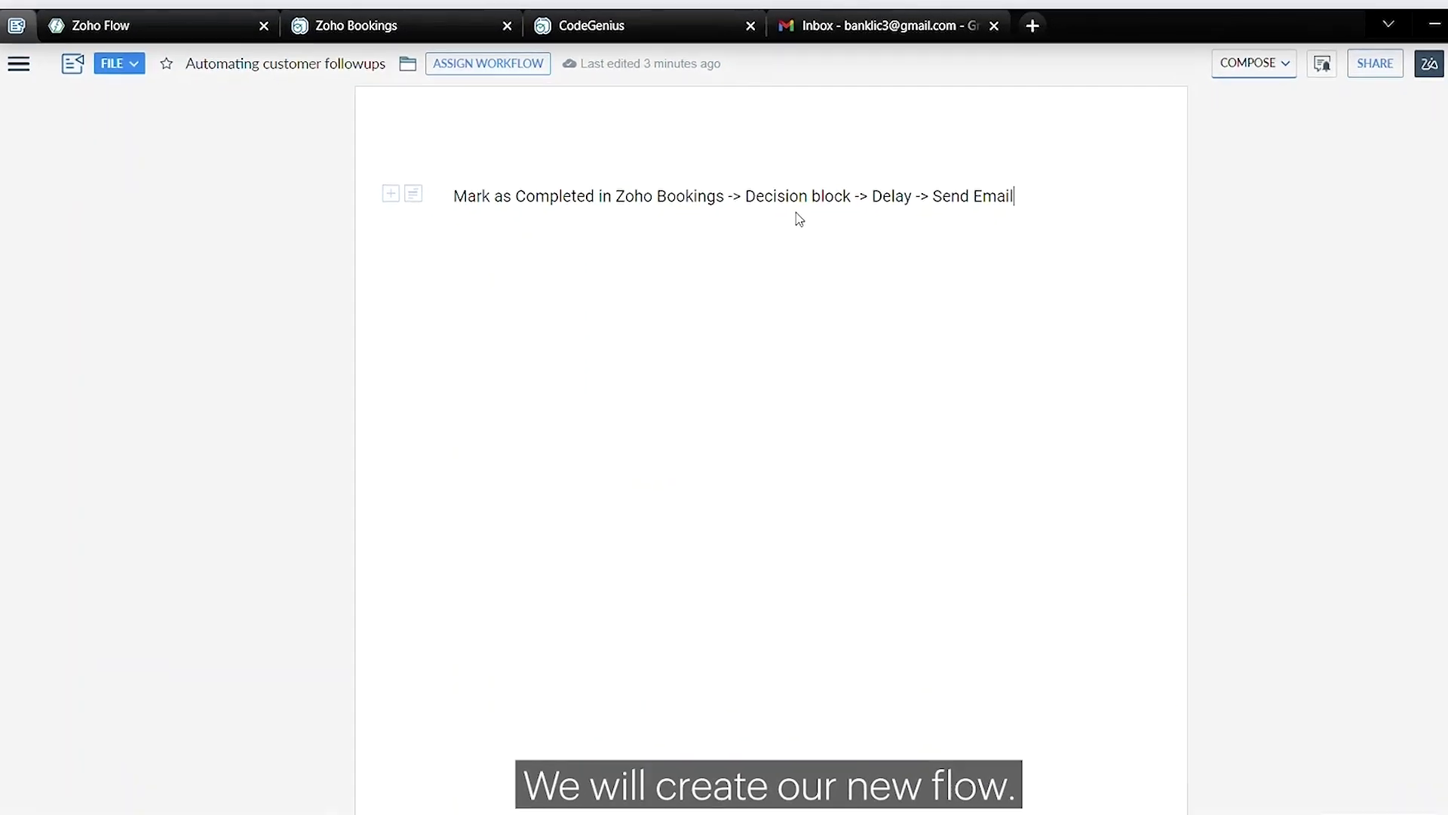
Switch from the Writer outline to Zoho Flow's empty My Flows page
left_click(132, 9)
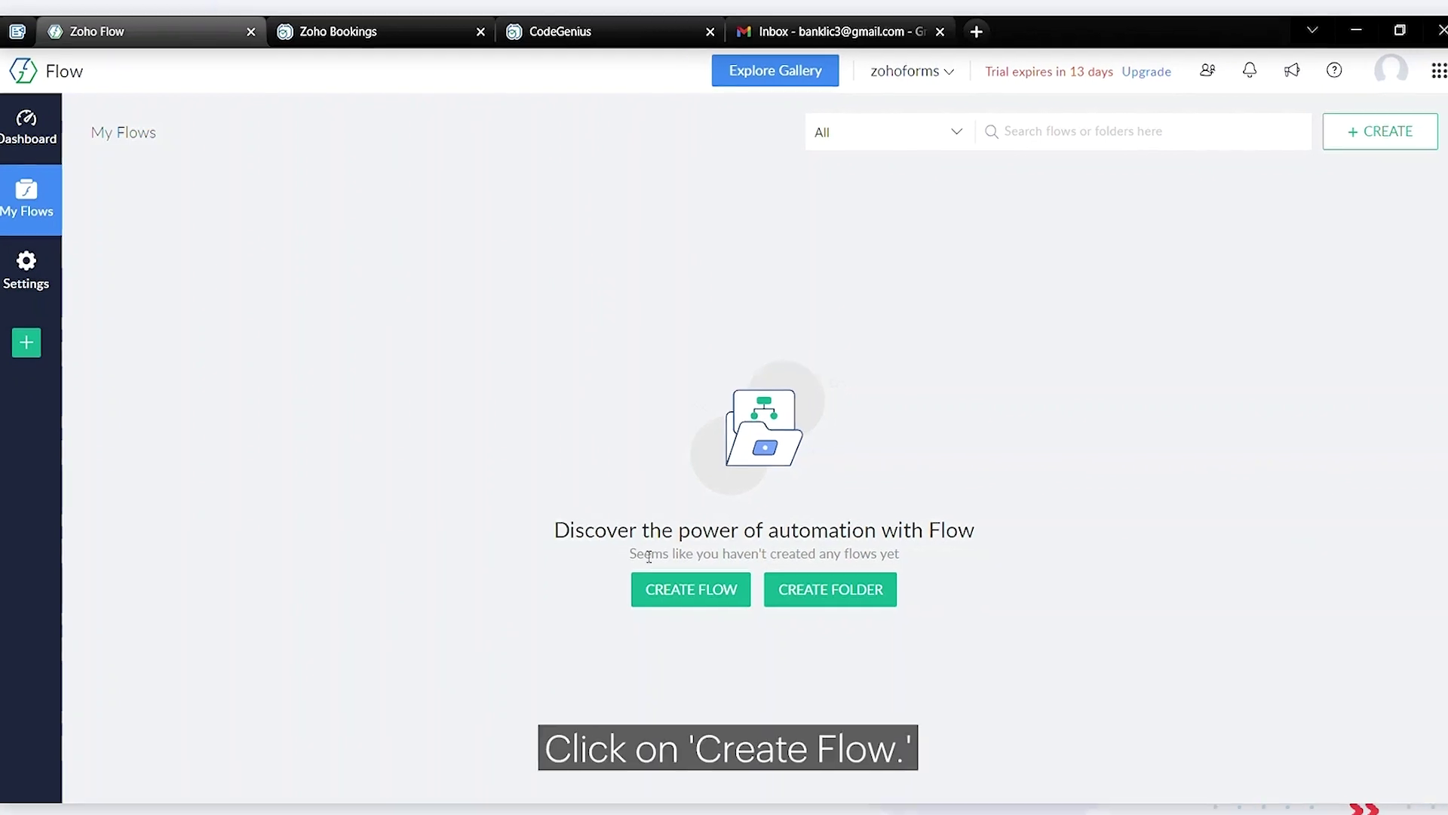
Create a new flow named 'Customer Followups' in the Home folder
left_click(655, 590)
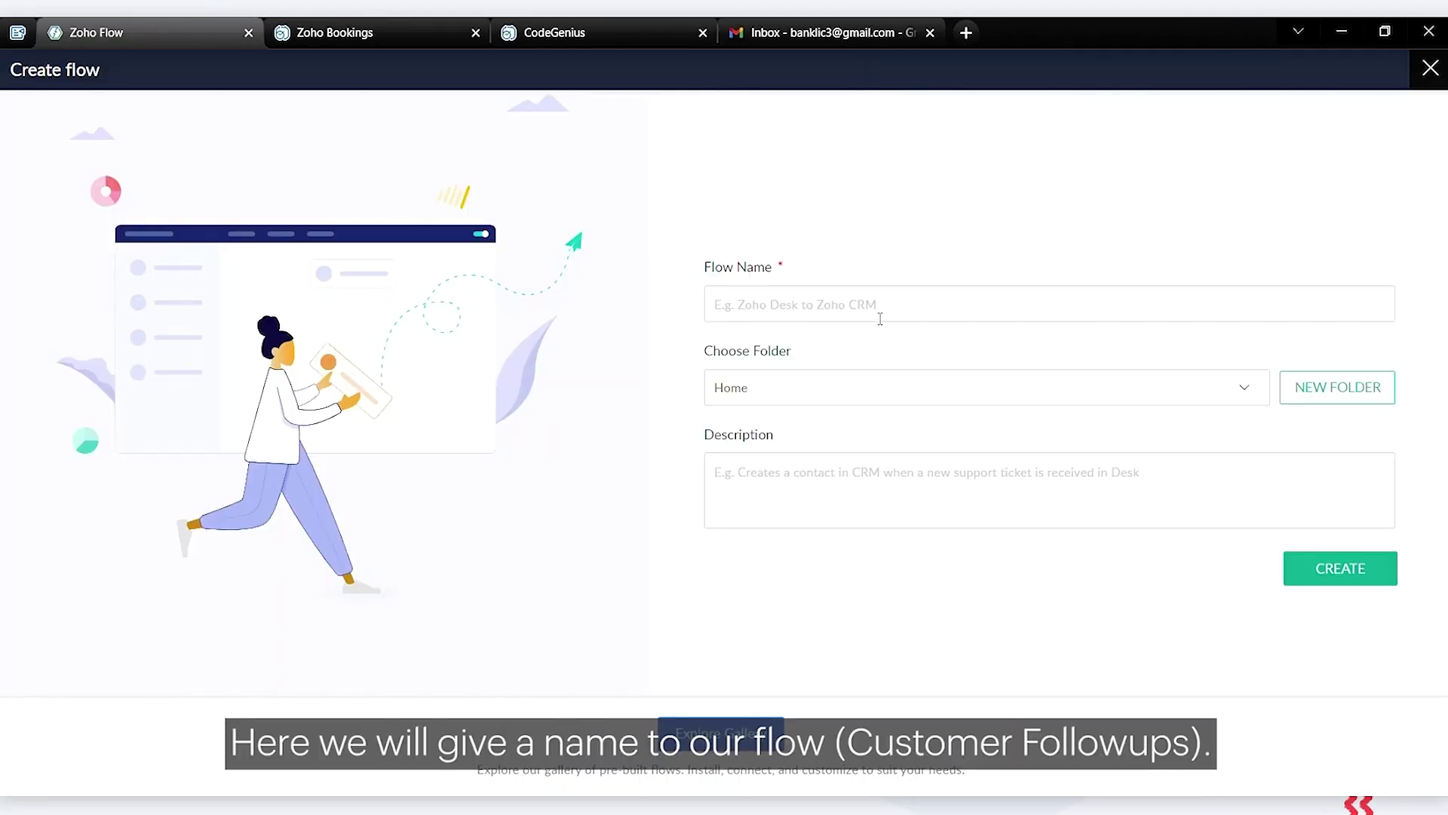
type("Customer Followups")
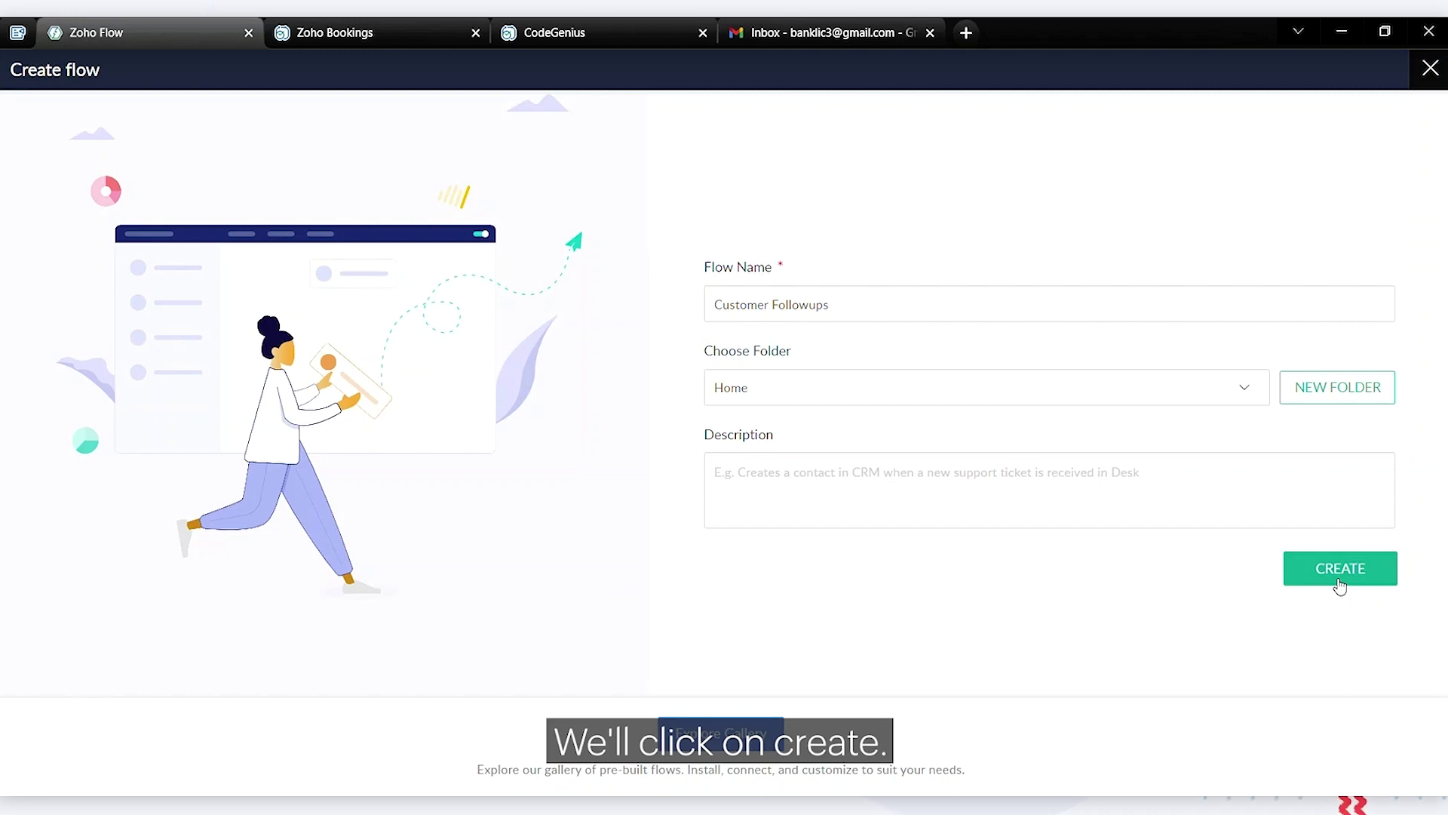
left_click(1340, 573)
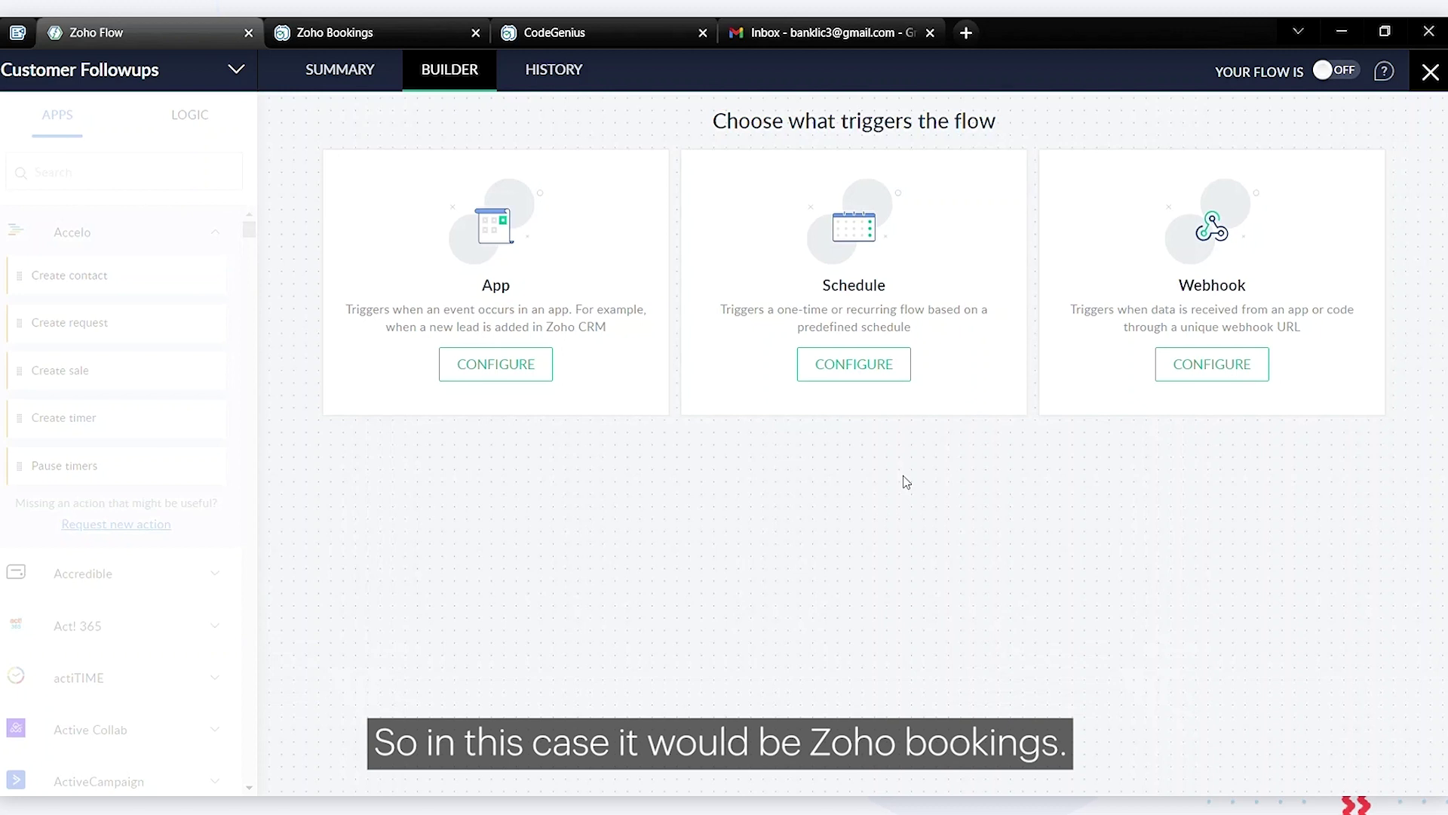
Set a Zoho Bookings 'Appointment marked as completed' app trigger on the flow and save it
left_click(509, 369)
left_click(592, 142)
type("bookings")
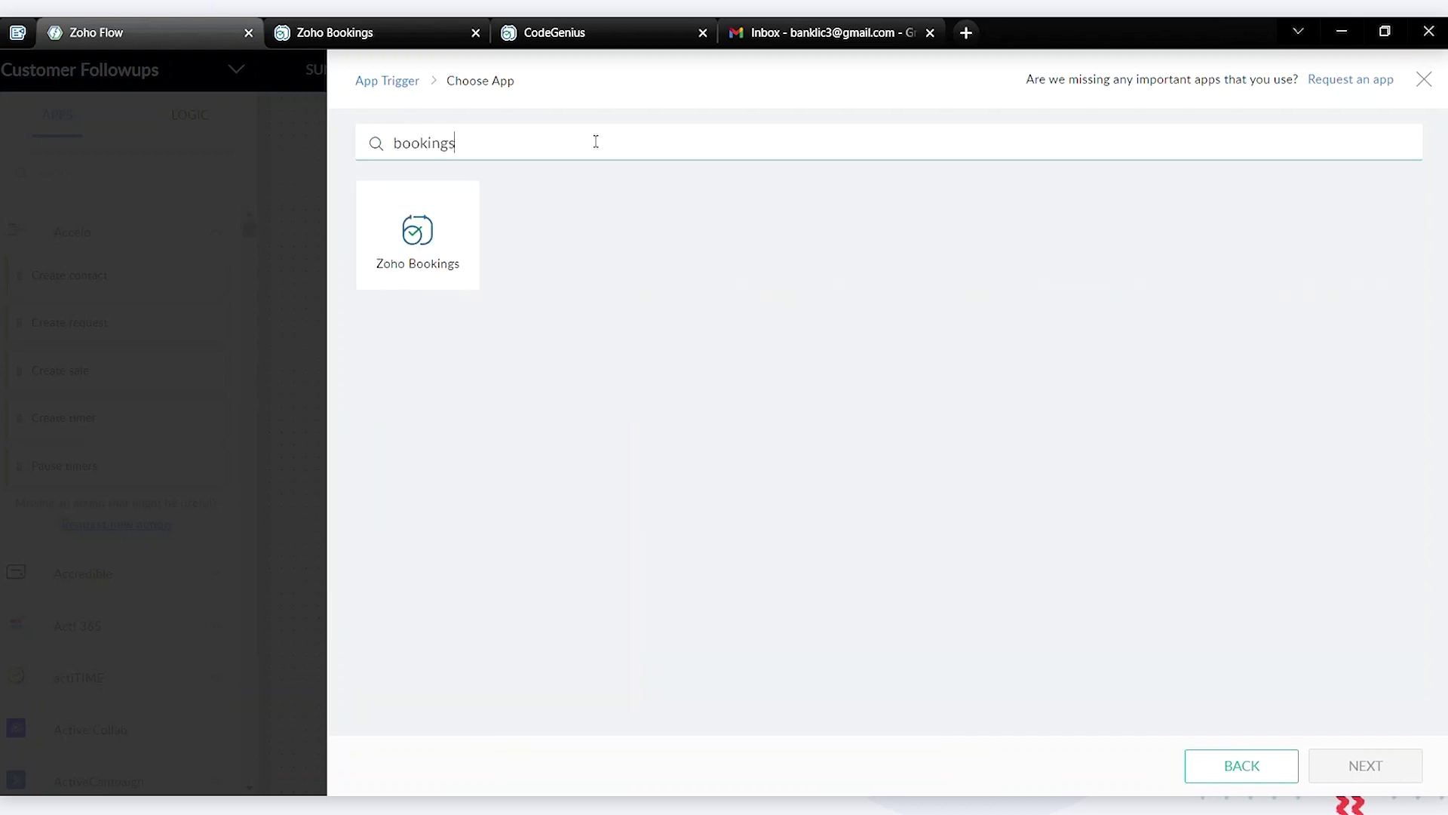
left_click(446, 258)
left_click(1338, 766)
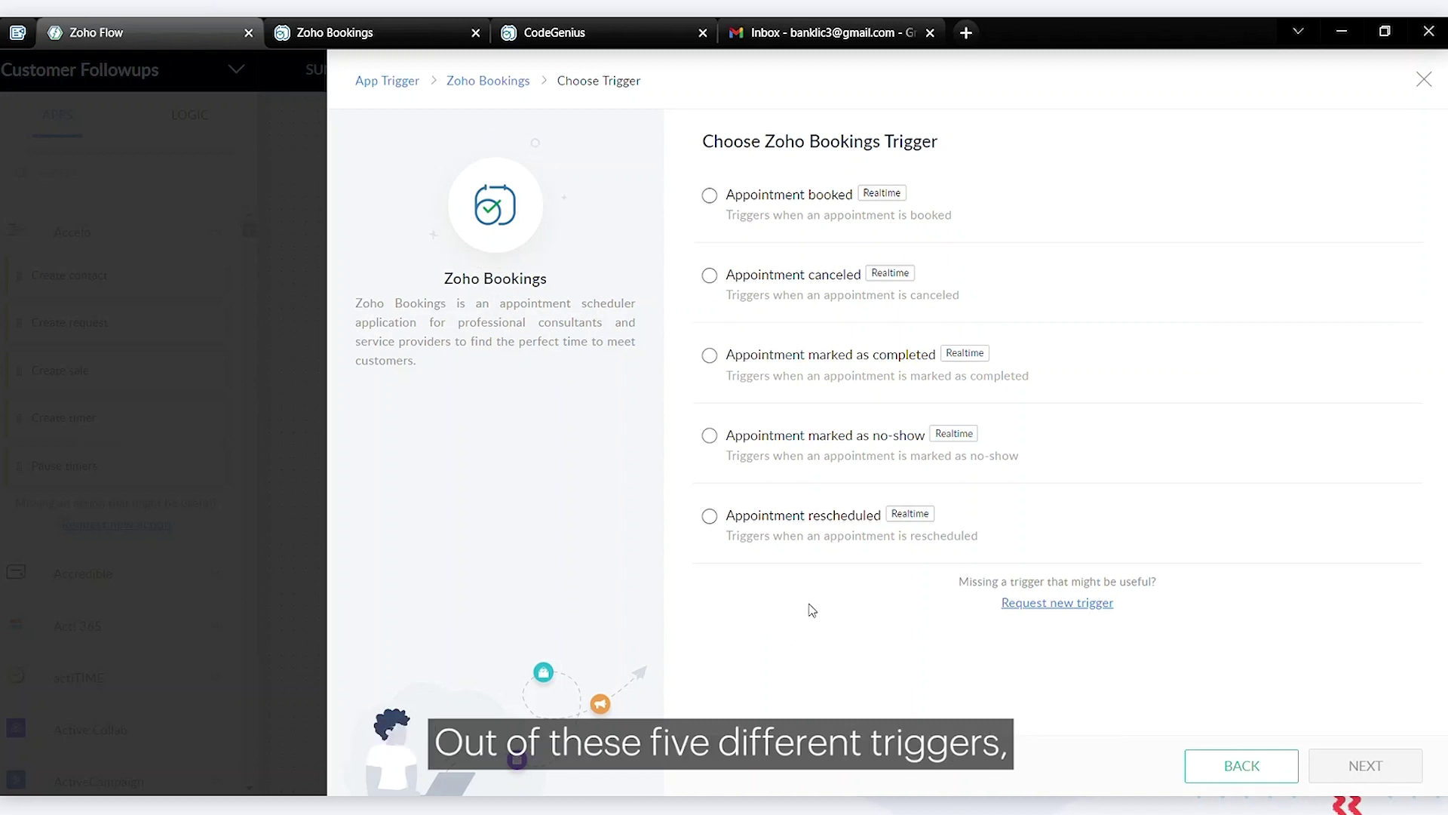
left_click(771, 366)
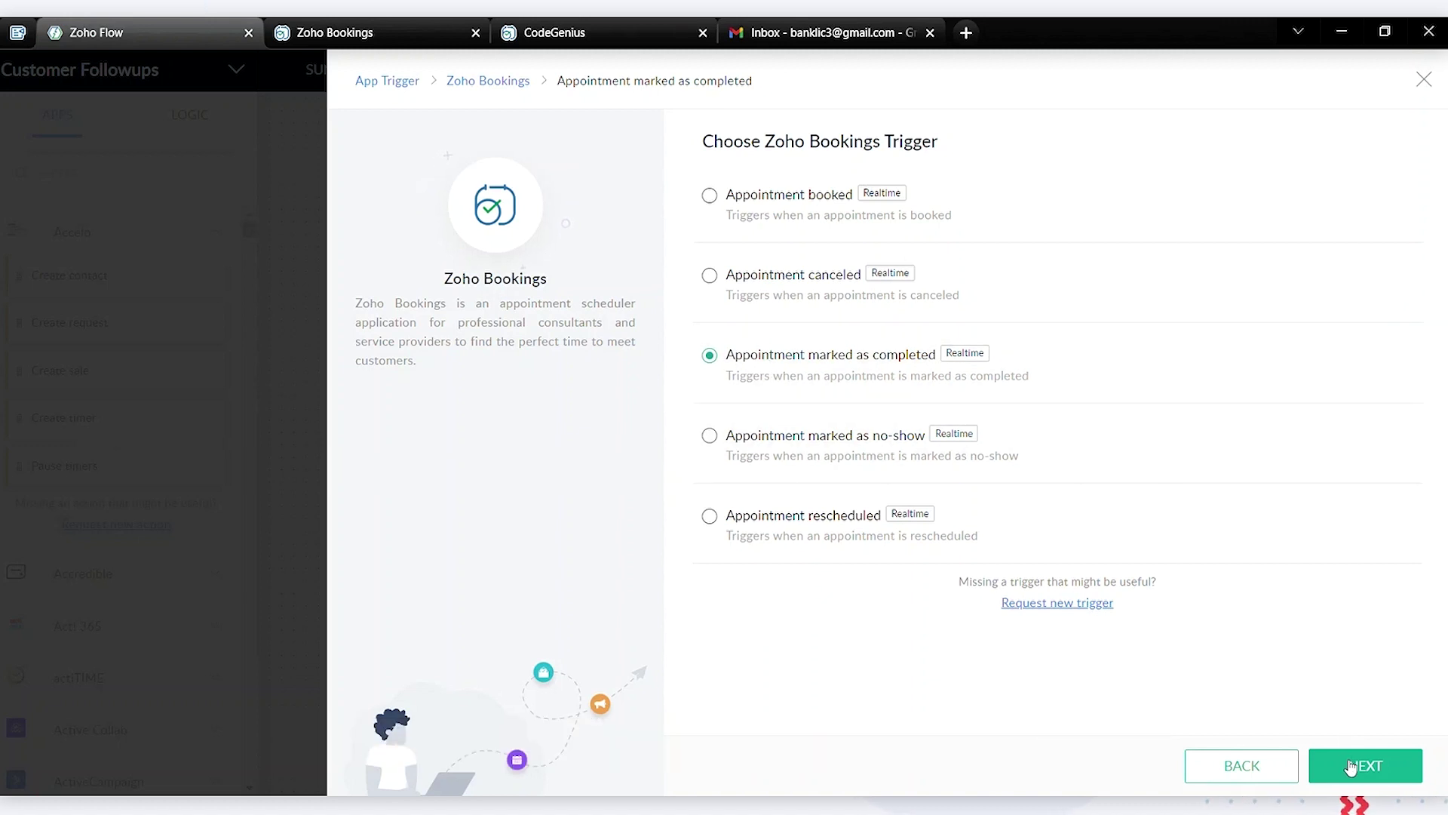
left_click(1351, 767)
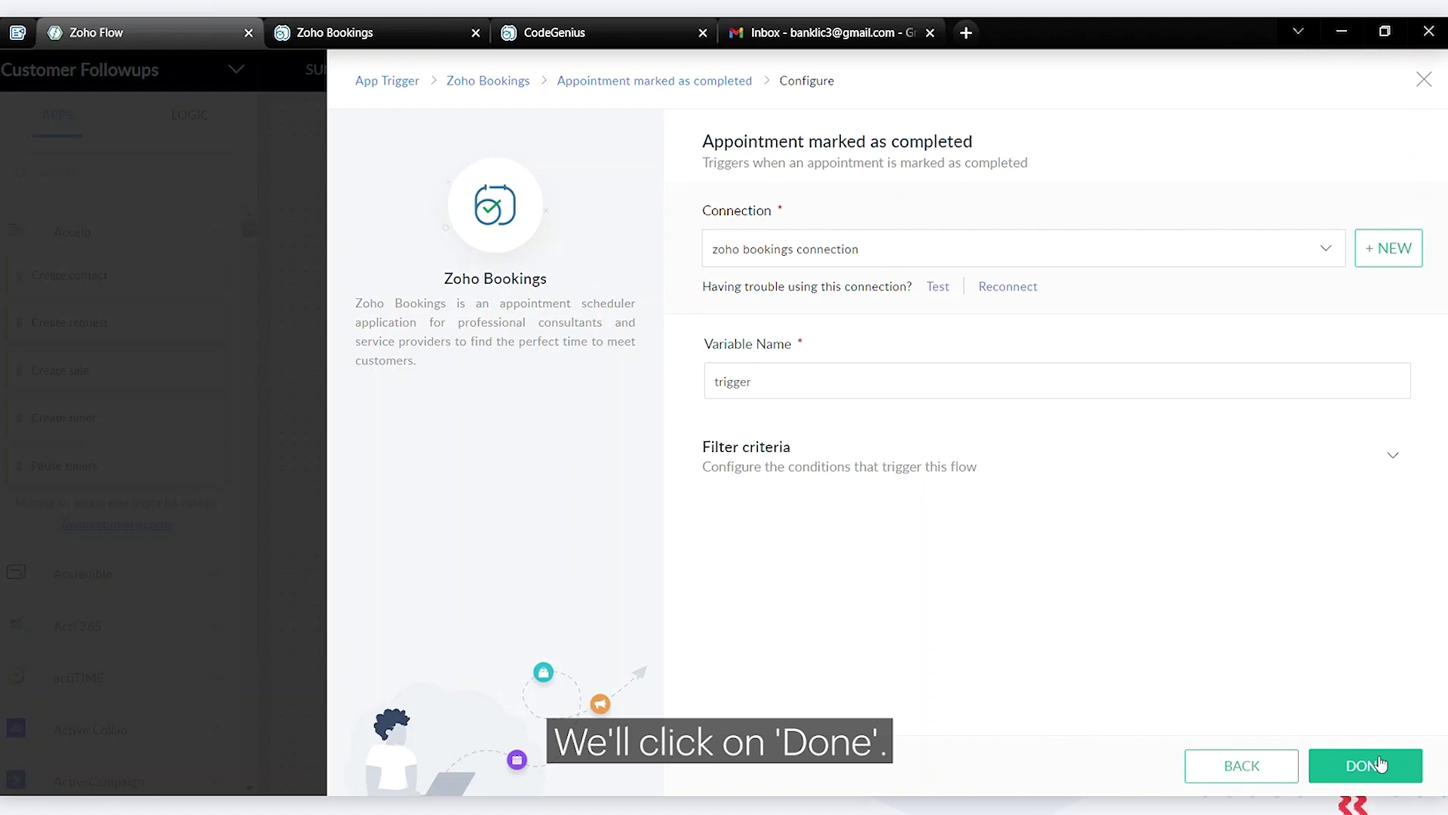
left_click(1380, 764)
left_click(207, 134)
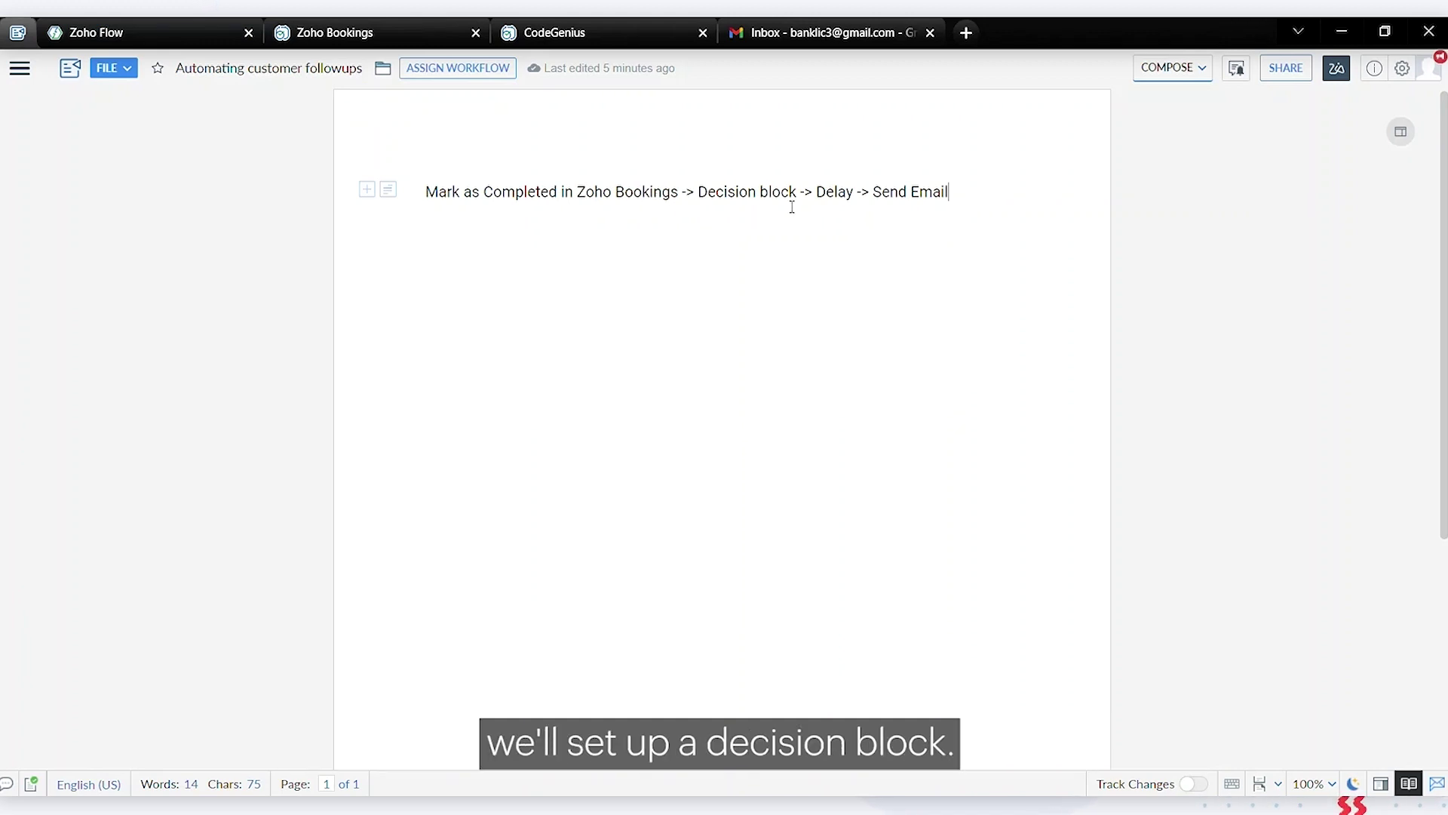
Place a Decision block from Flow Control below the Bookings trigger
left_click(157, 27)
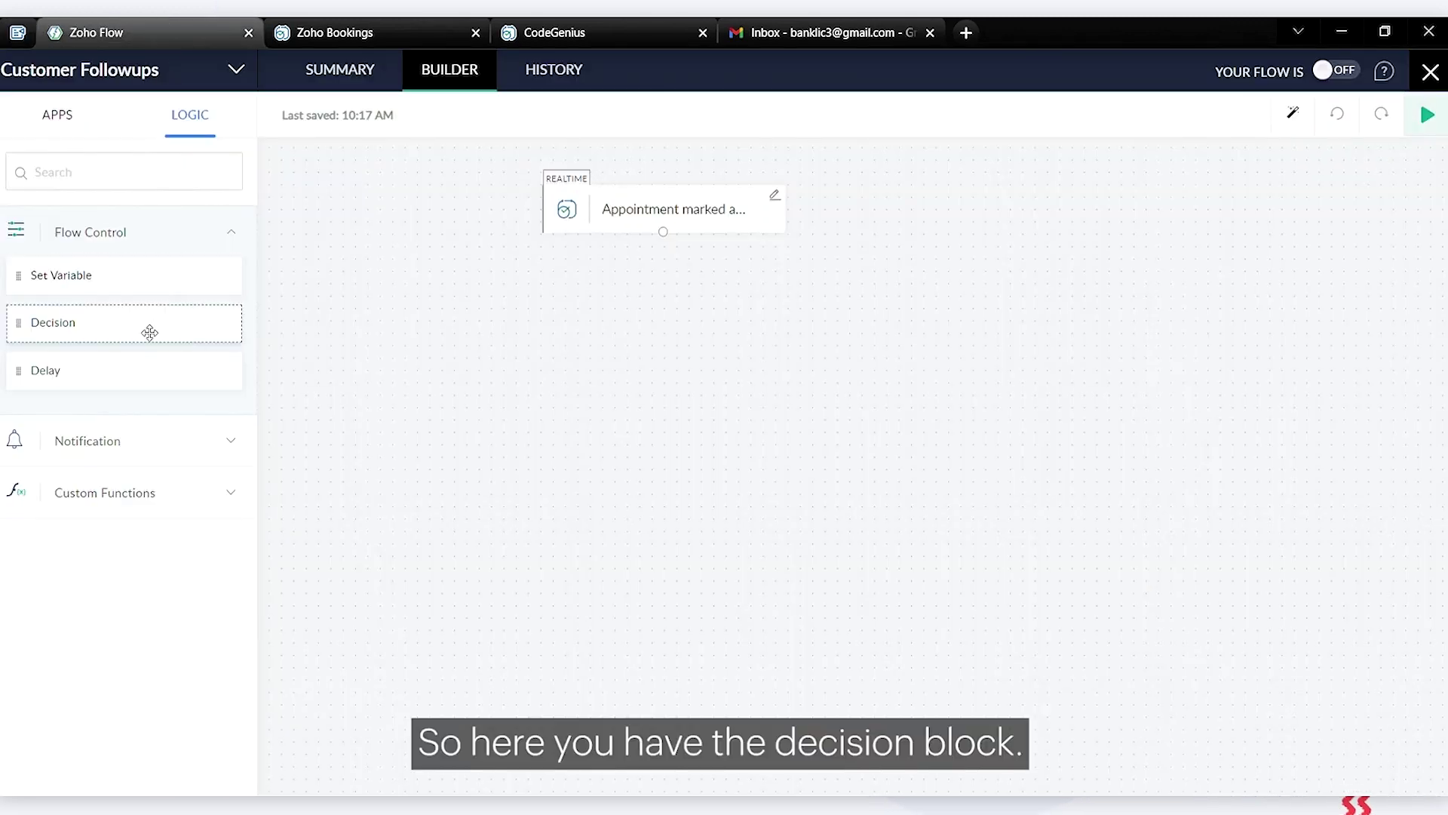
left_click_drag(149, 332, 718, 306)
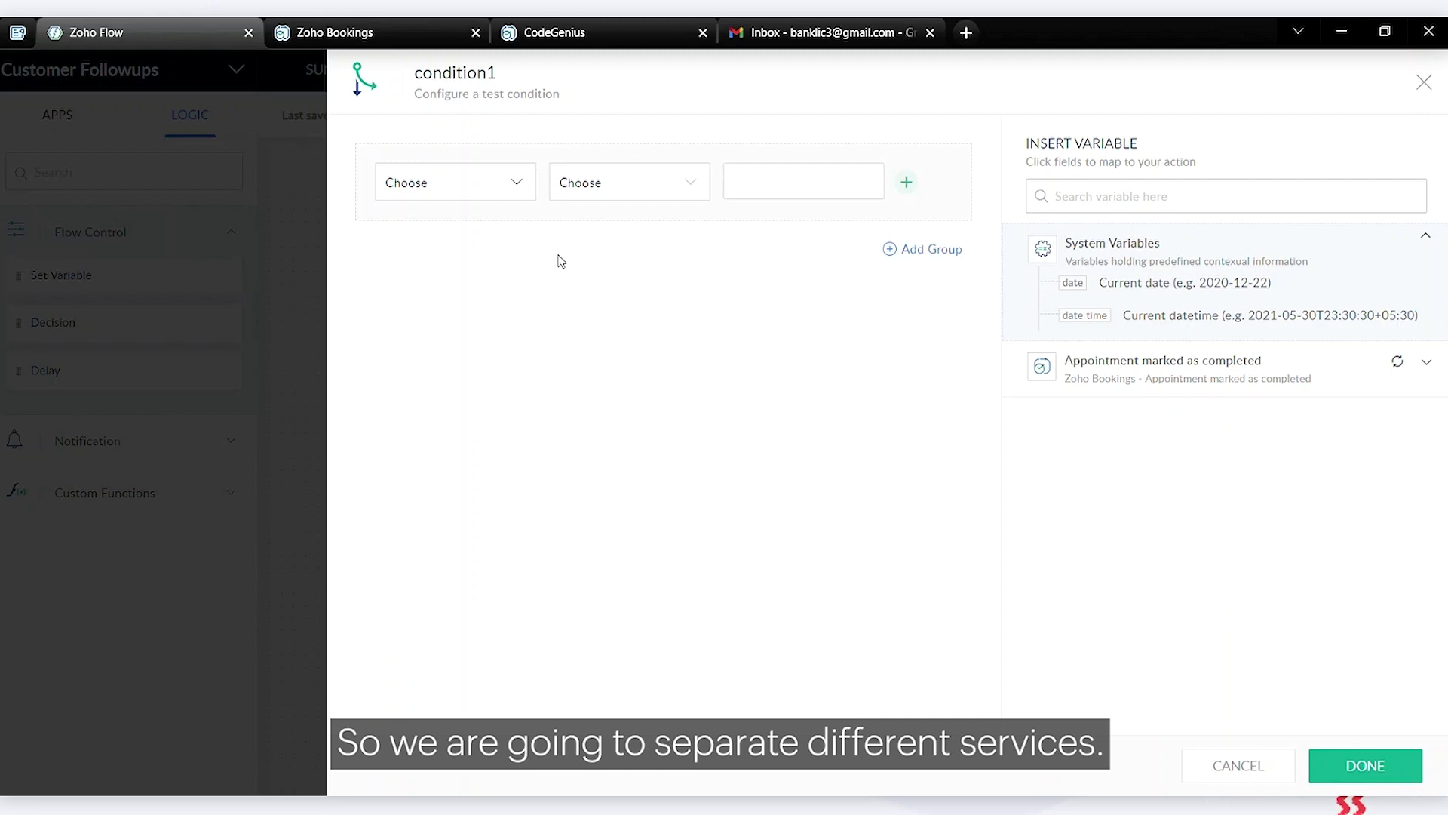
Make condition1 compare the Service name field using equals, then go to Zoho Bookings
left_click(497, 200)
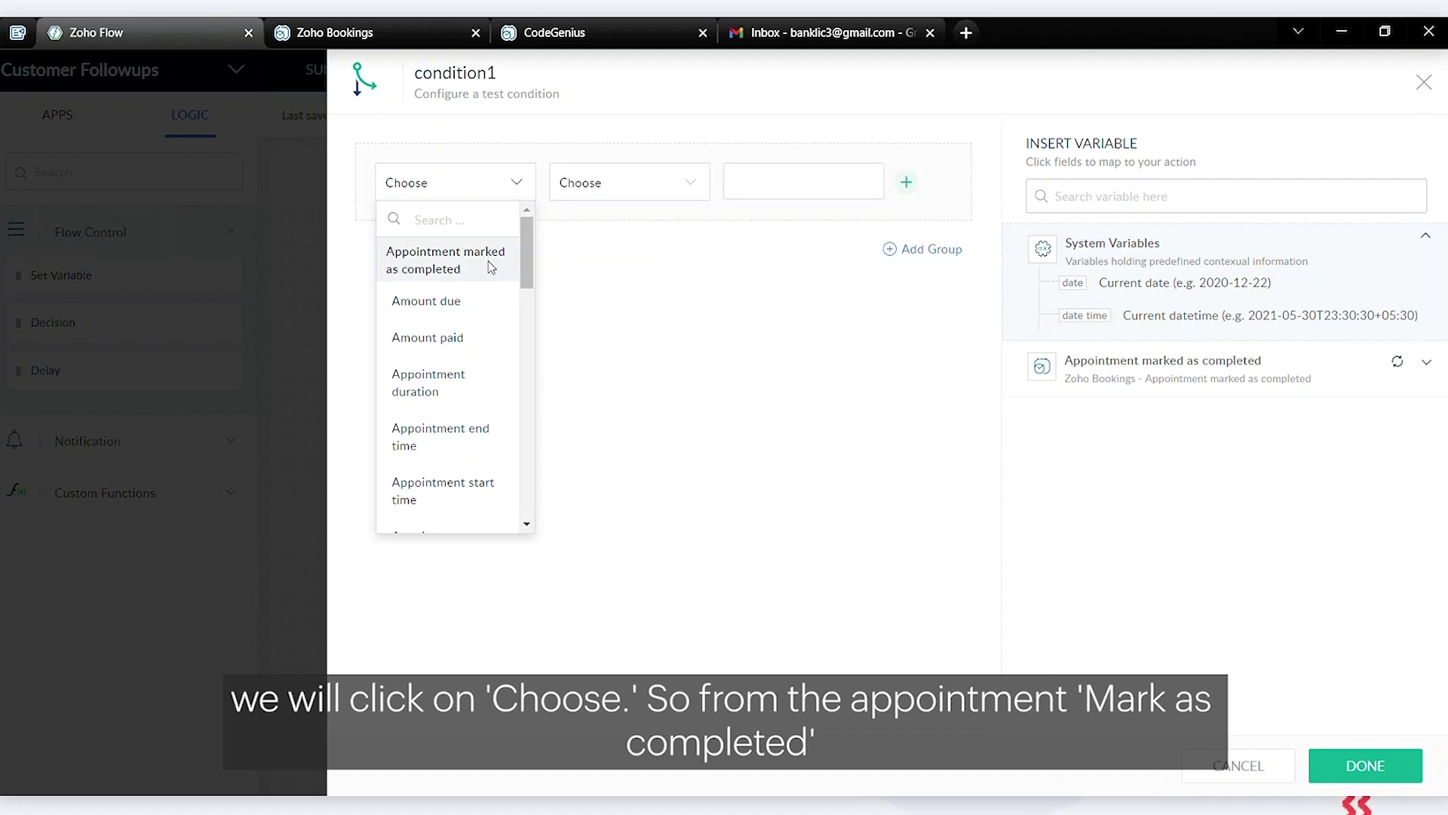
scroll(473, 357, "down", 4)
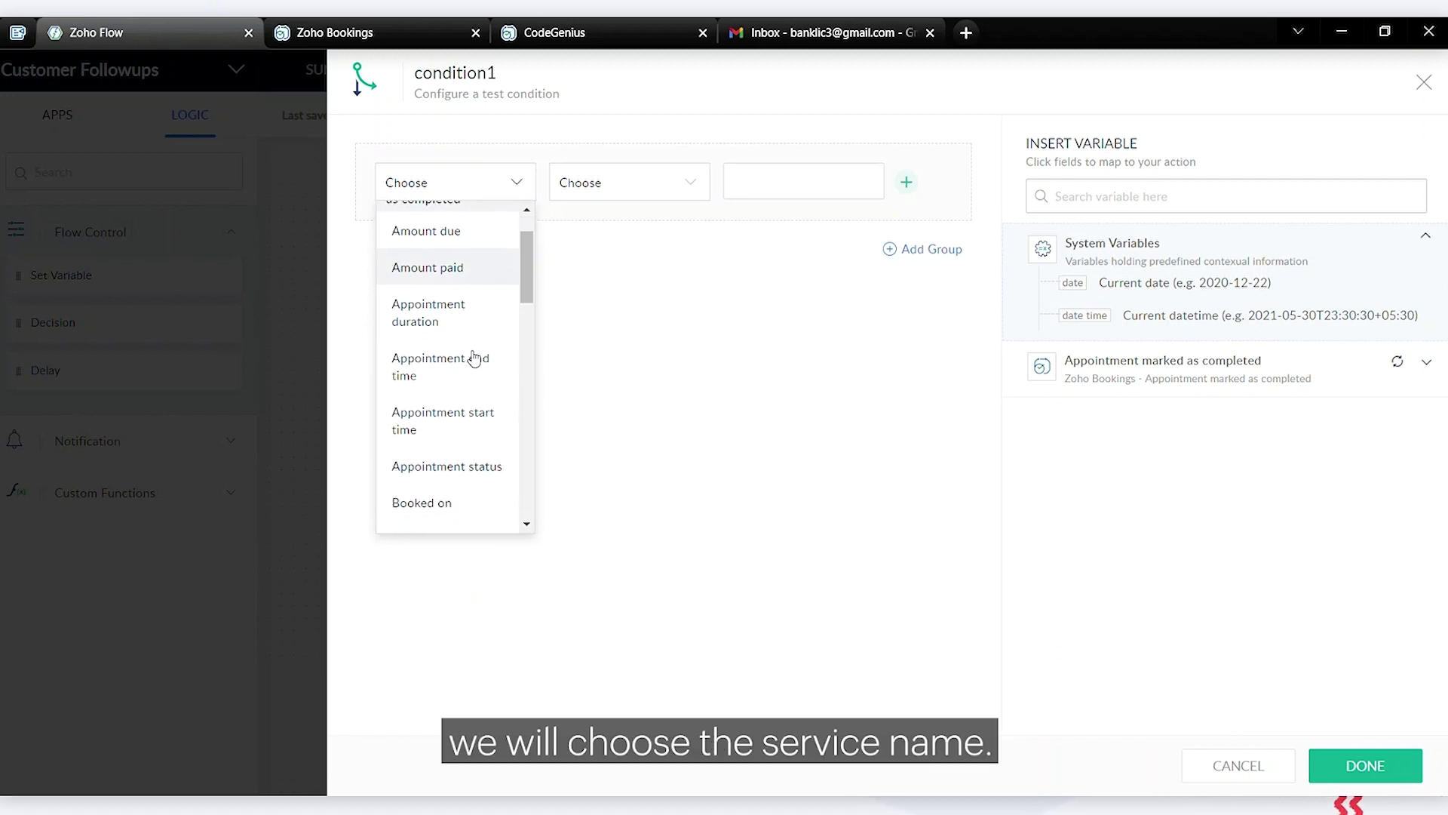
scroll(474, 358, "down", 5)
left_click(453, 360)
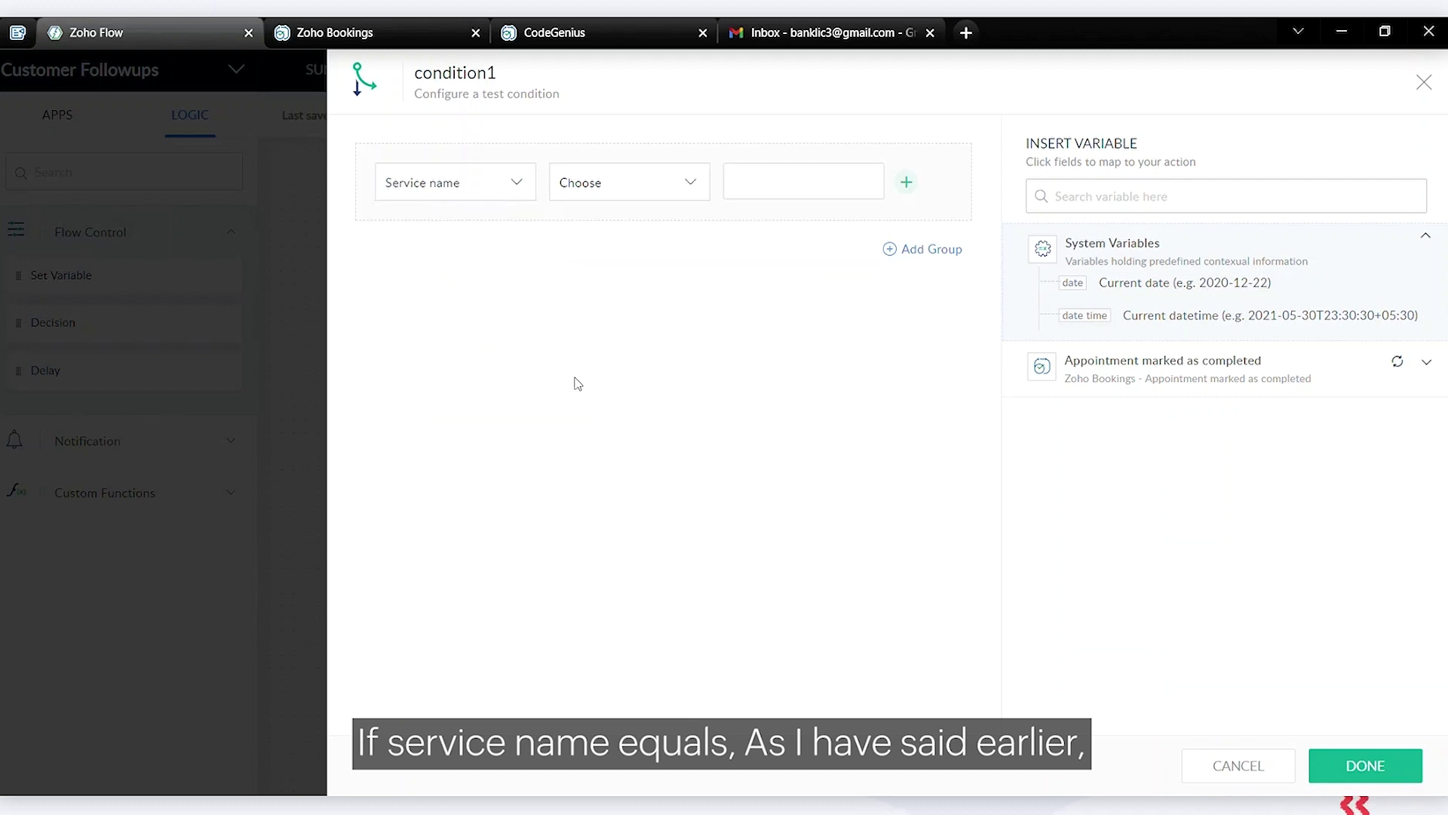
left_click(634, 190)
scroll(649, 279, "down", 2)
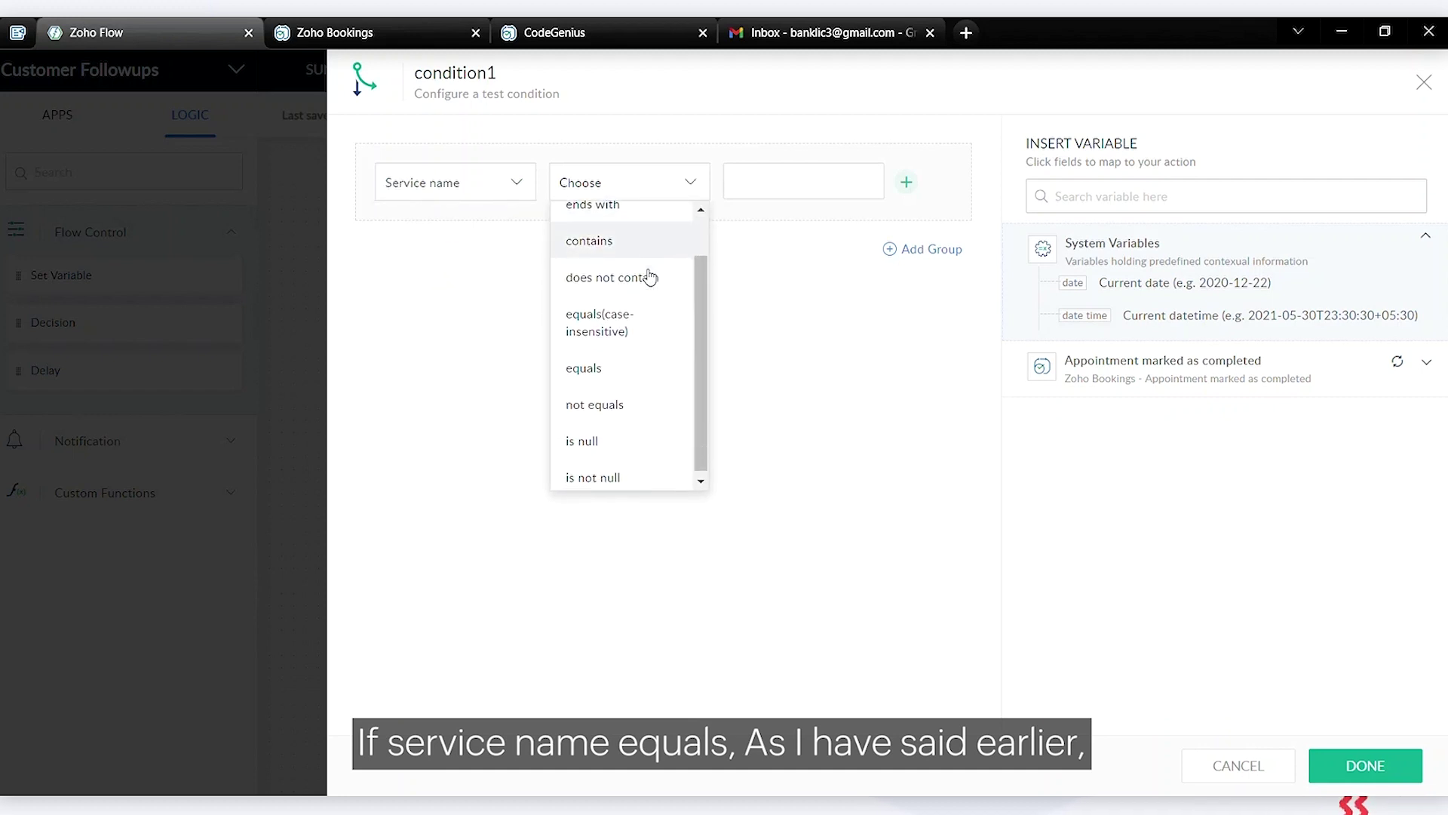
left_click(634, 363)
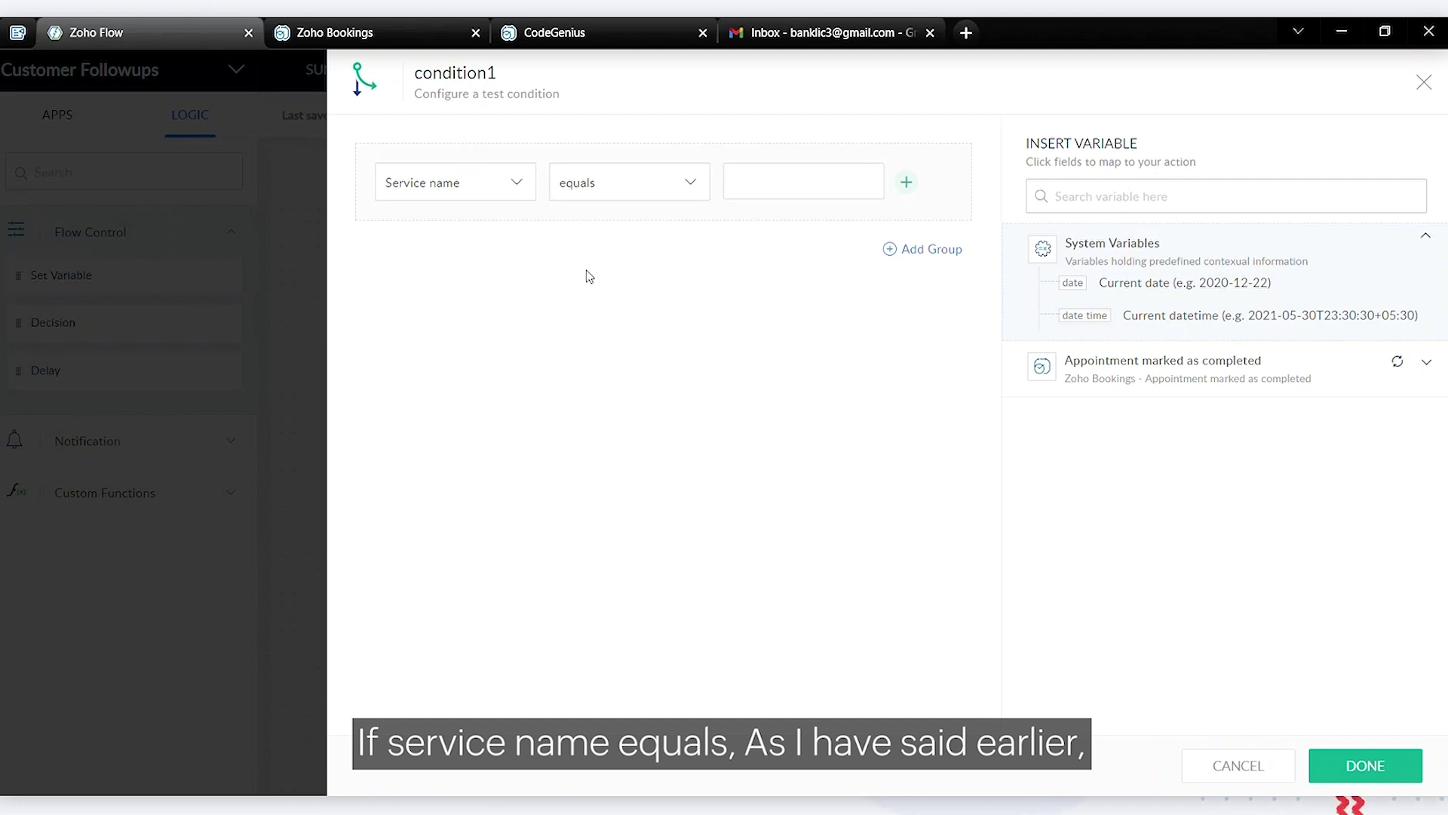
key("ctrl+Tab")
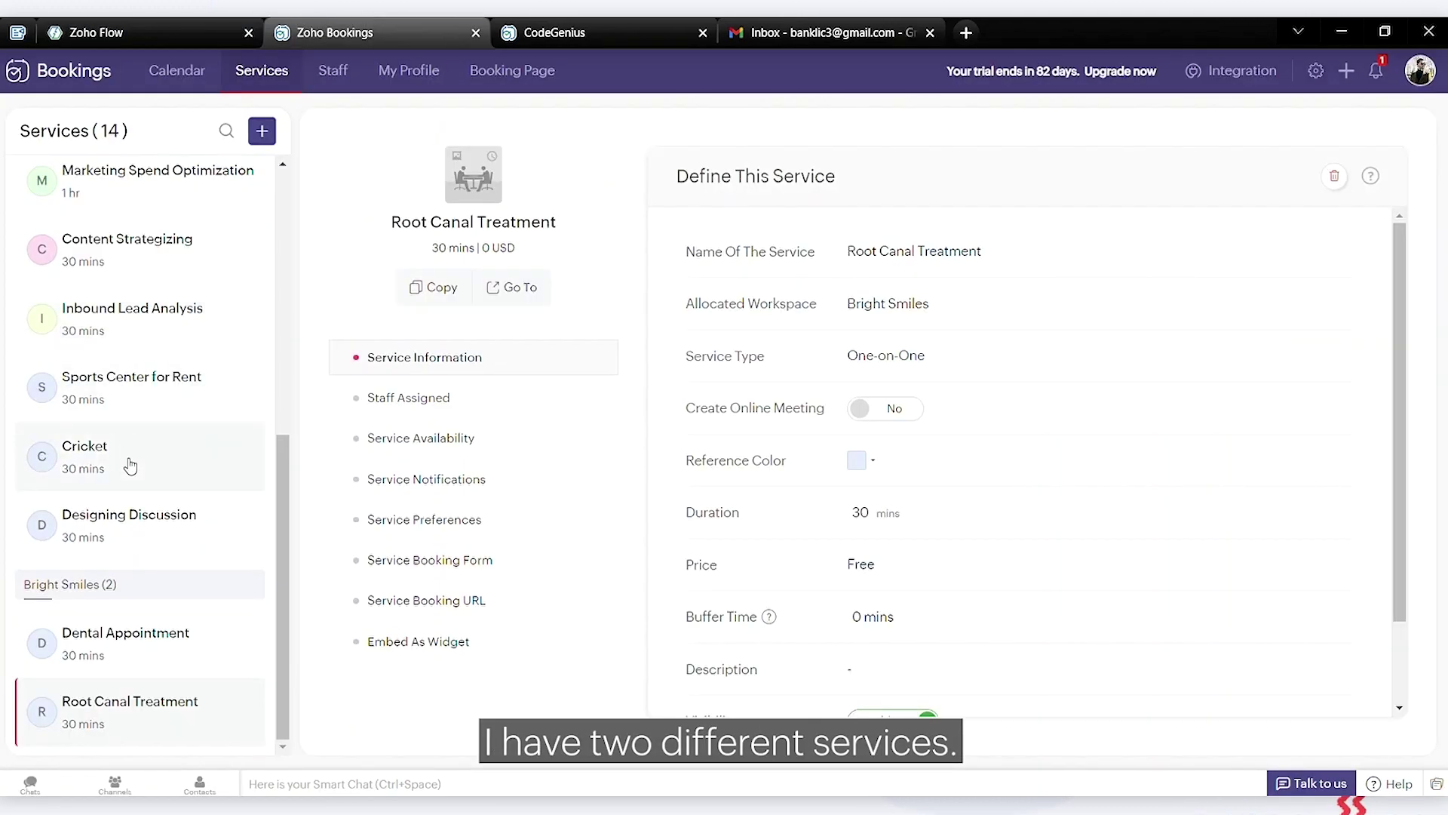
Copy the service name 'Root Canal Treatment' from Zoho Bookings' Services list
left_click_drag(849, 253, 987, 264)
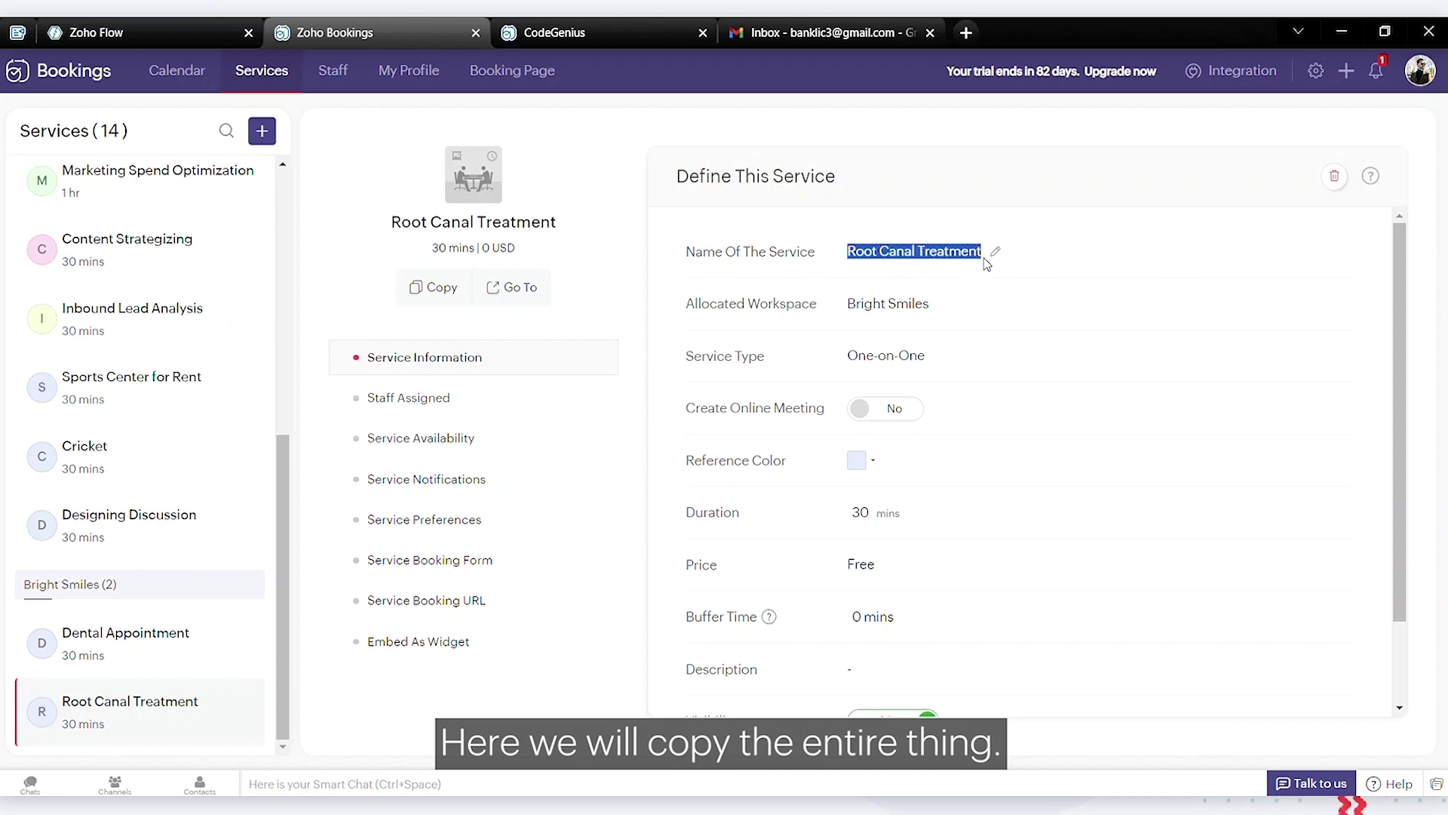
key("ctrl+c")
key("ctrl+shift+Tab")
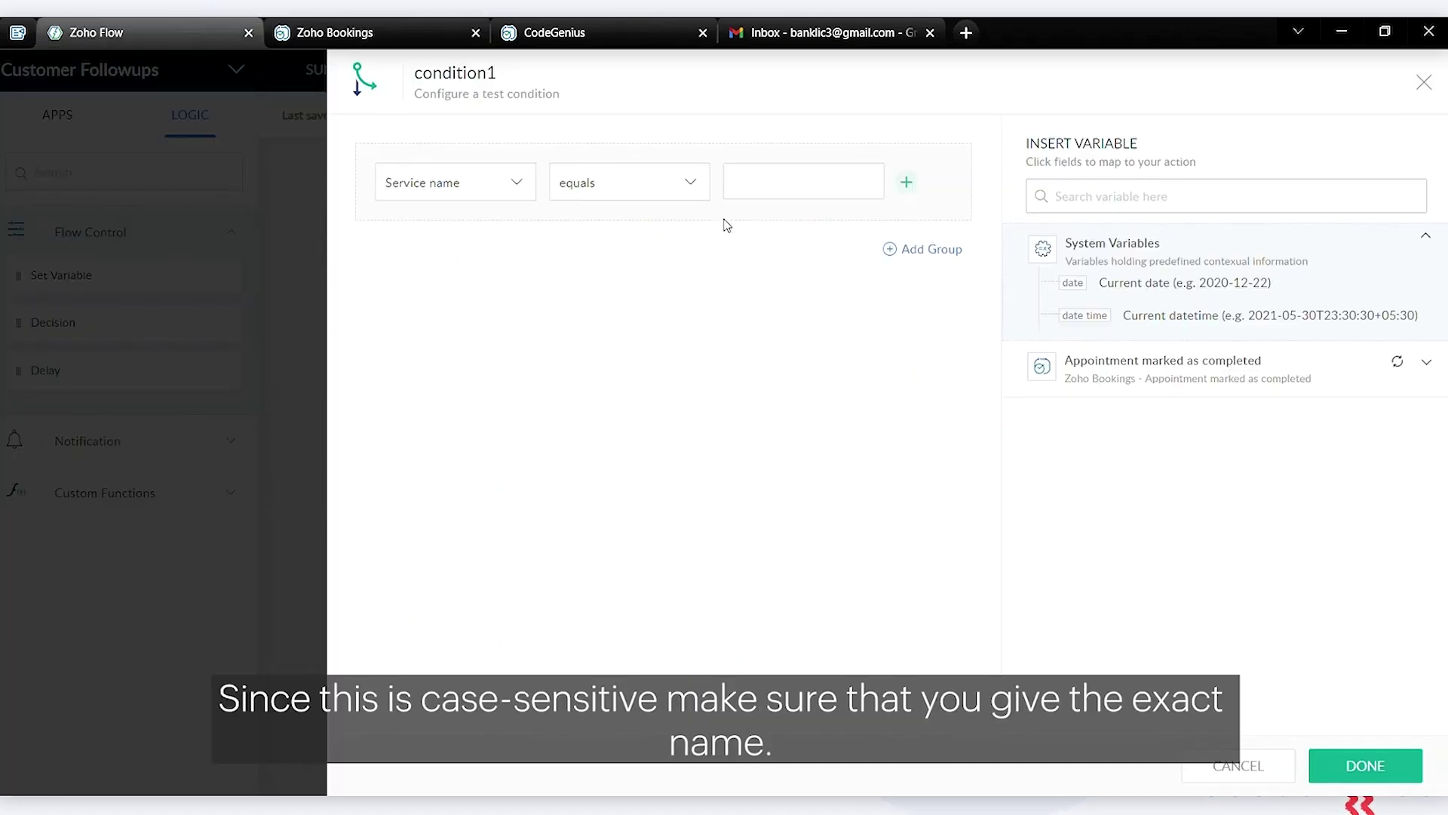
Paste 'Root Canal Treatment' as condition1's comparison value and save the condition
left_click(790, 197)
key("ctrl+v")
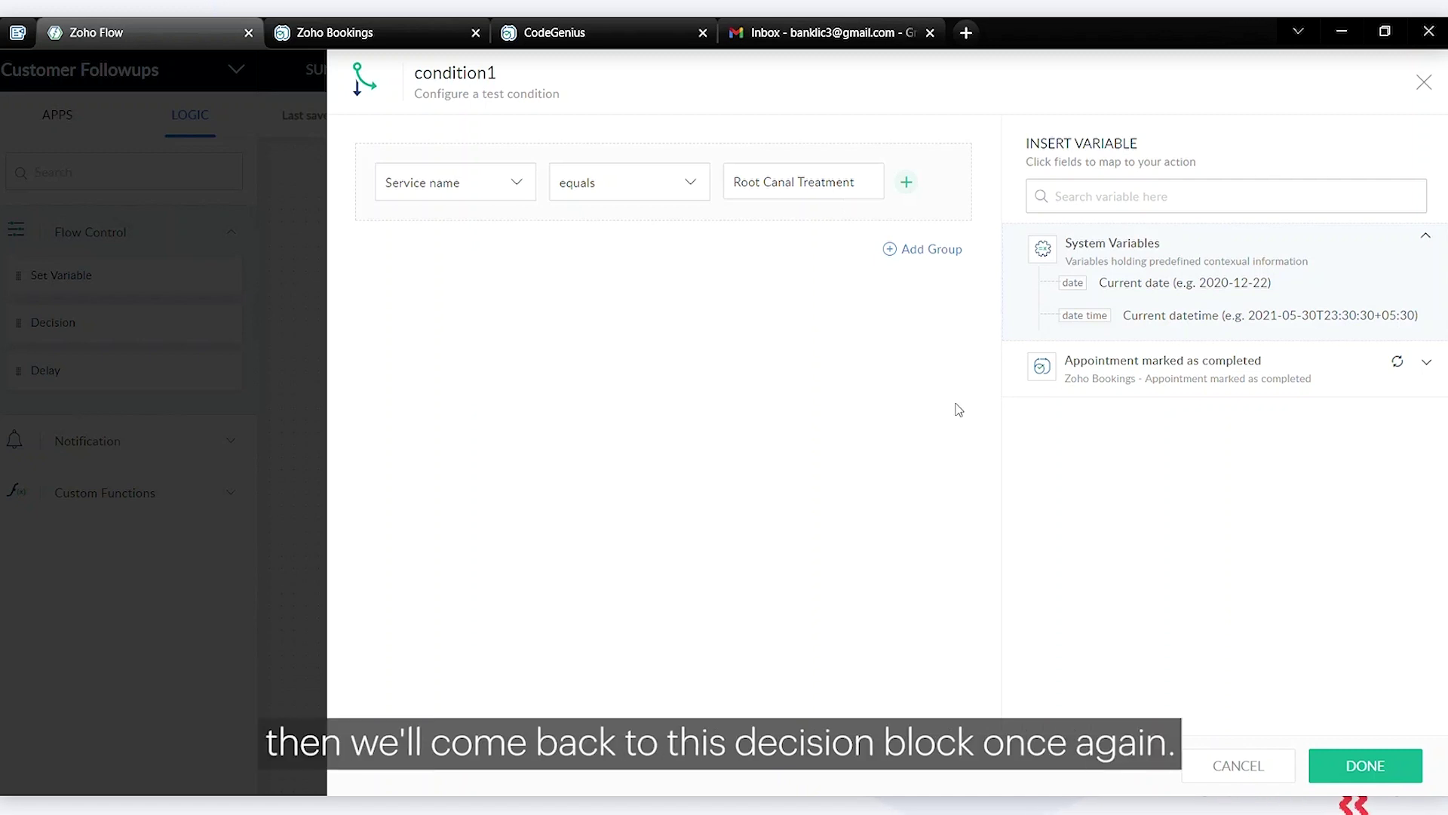
left_click(1348, 767)
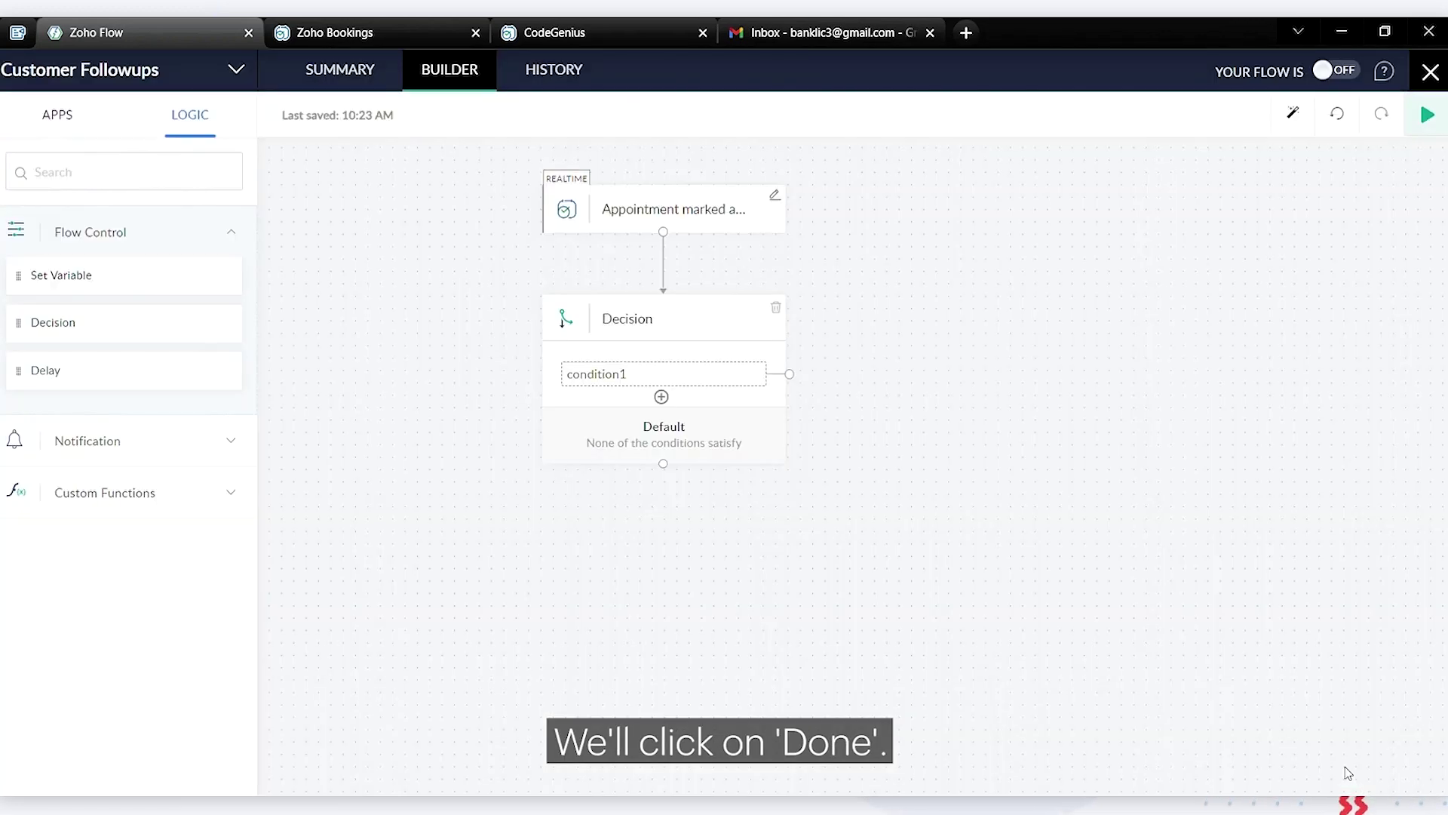
Rename the condition1 branch label to 'Root Canal Treatment'
left_click(628, 385)
key("BackSpace")
key("BackSpace")
key("BackSpace")
key("BackSpace")
key("BackSpace")
key("BackSpace")
key("BackSpace")
key("BackSpace")
key("BackSpace")
key("BackSpace")
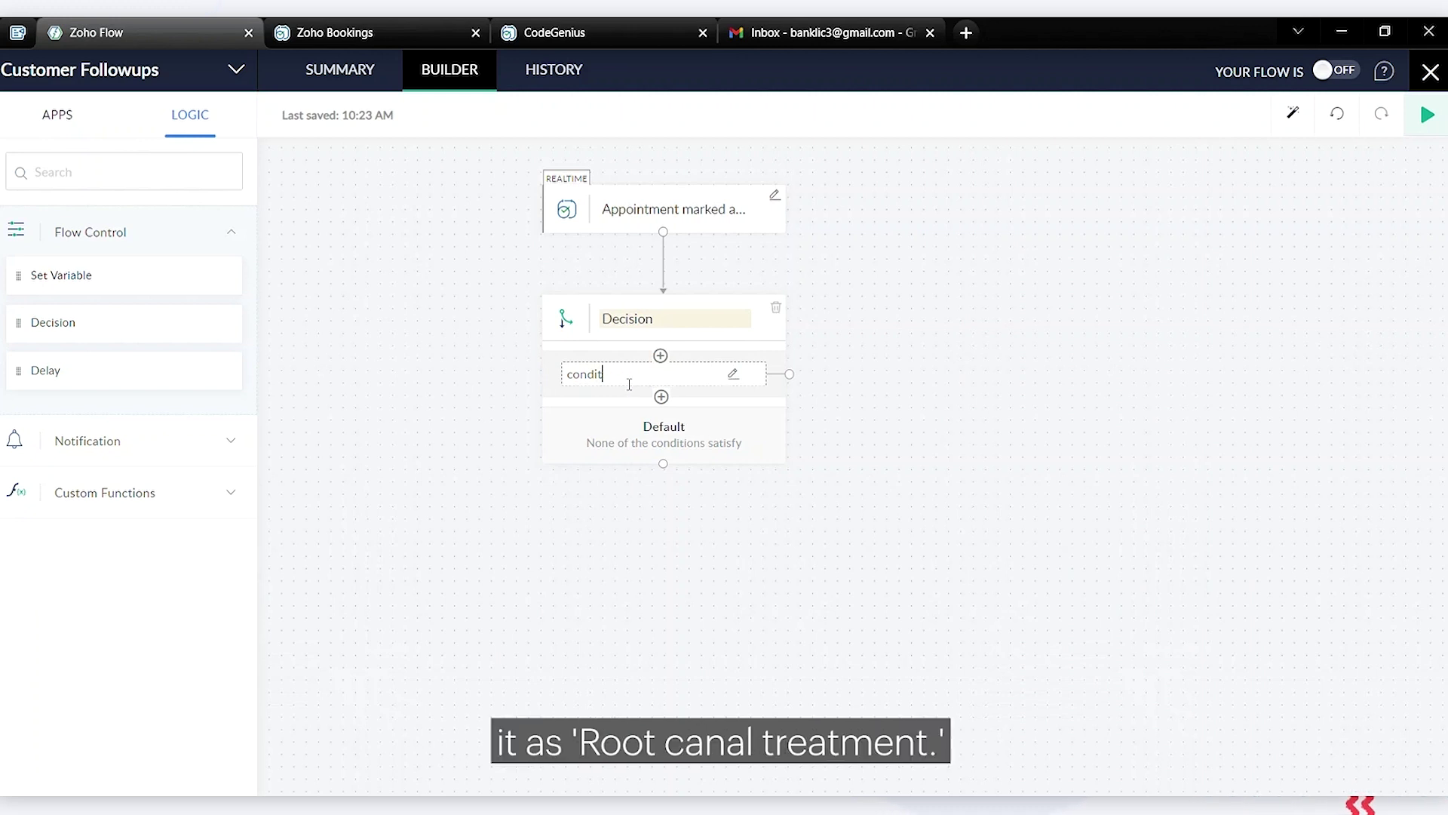
type("Root Canal Treatment")
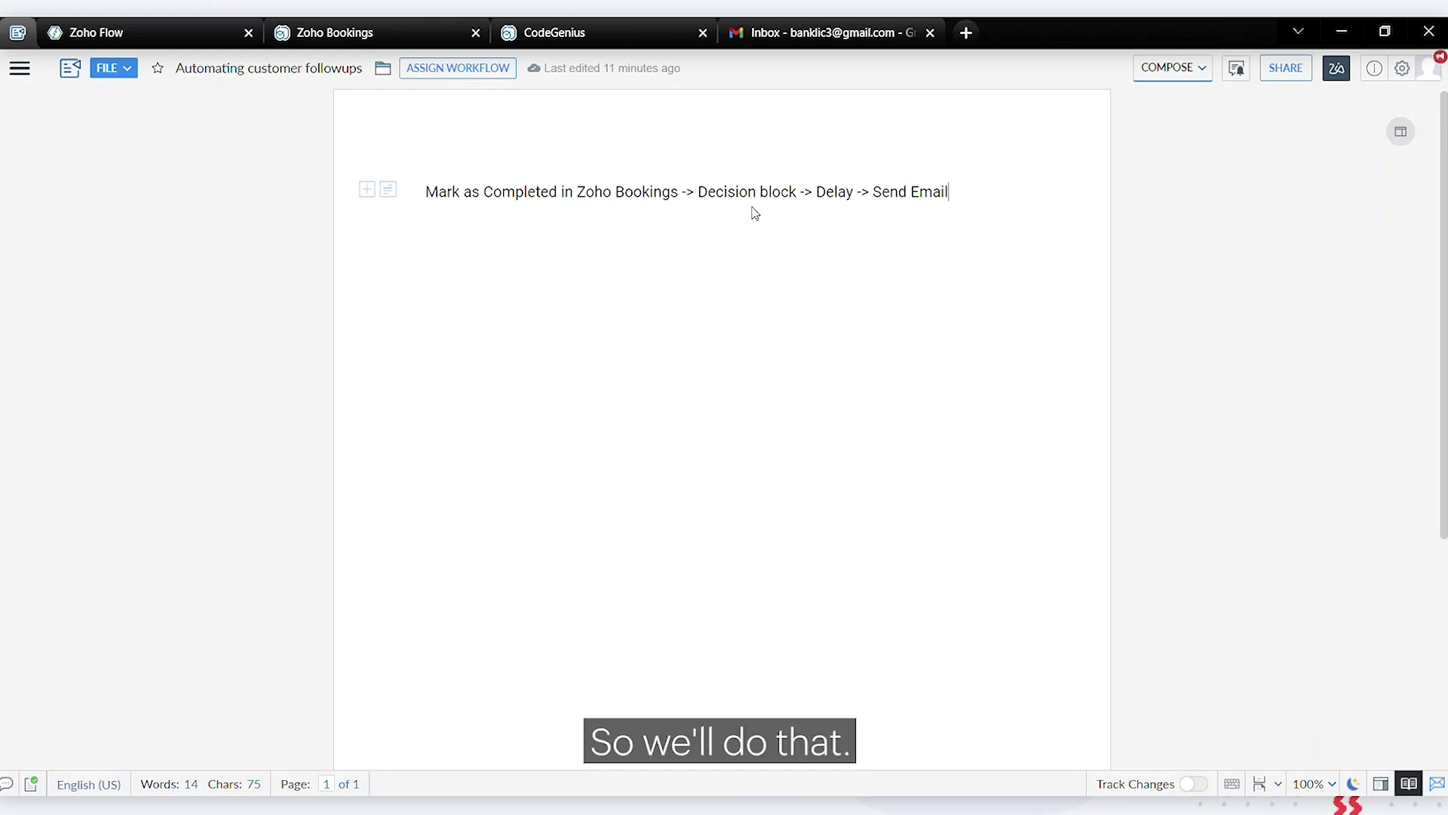
Add a Delay step of 6 Months on the Root Canal Treatment branch
left_click(160, 21)
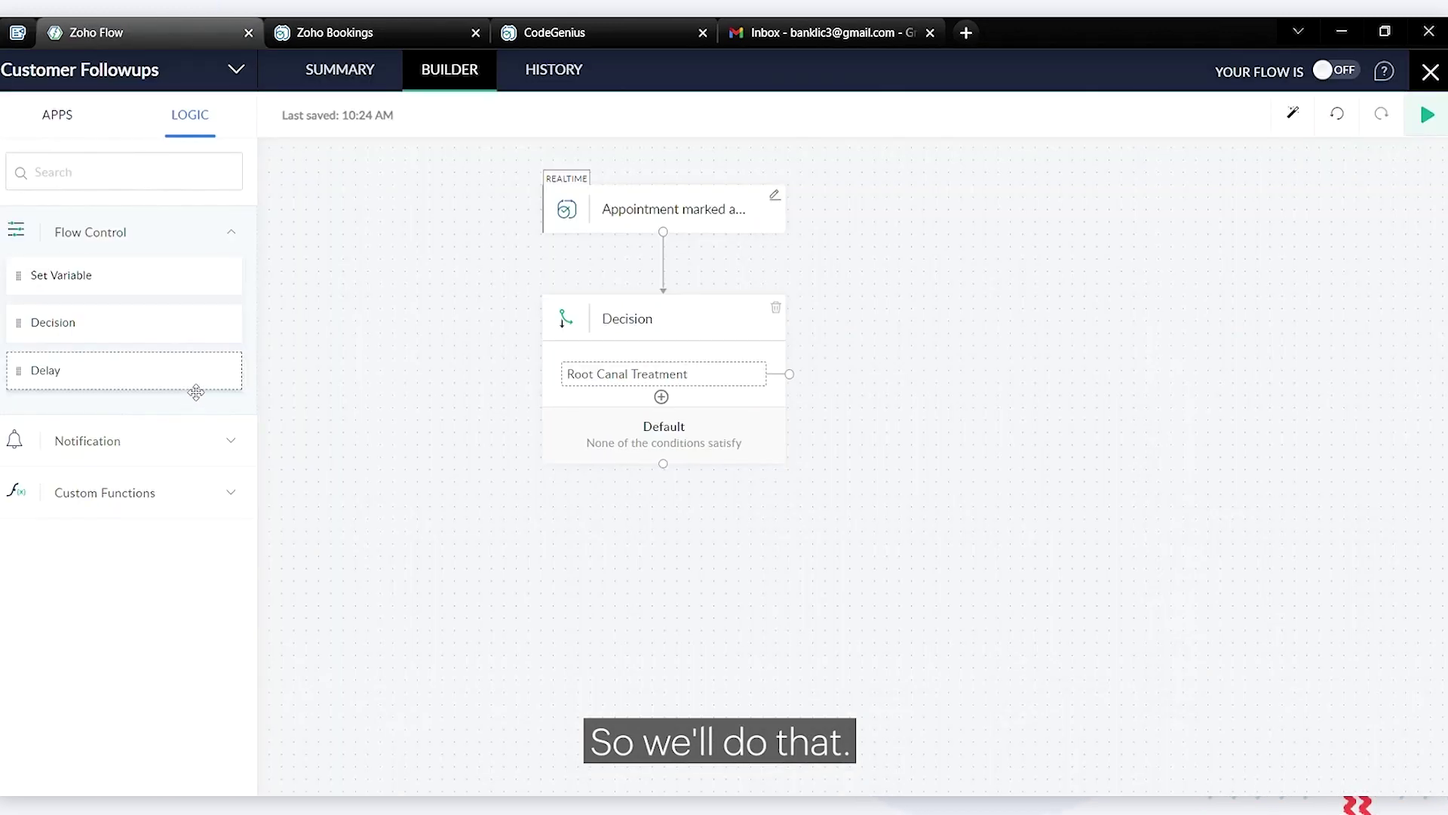
left_click_drag(196, 392, 1084, 501)
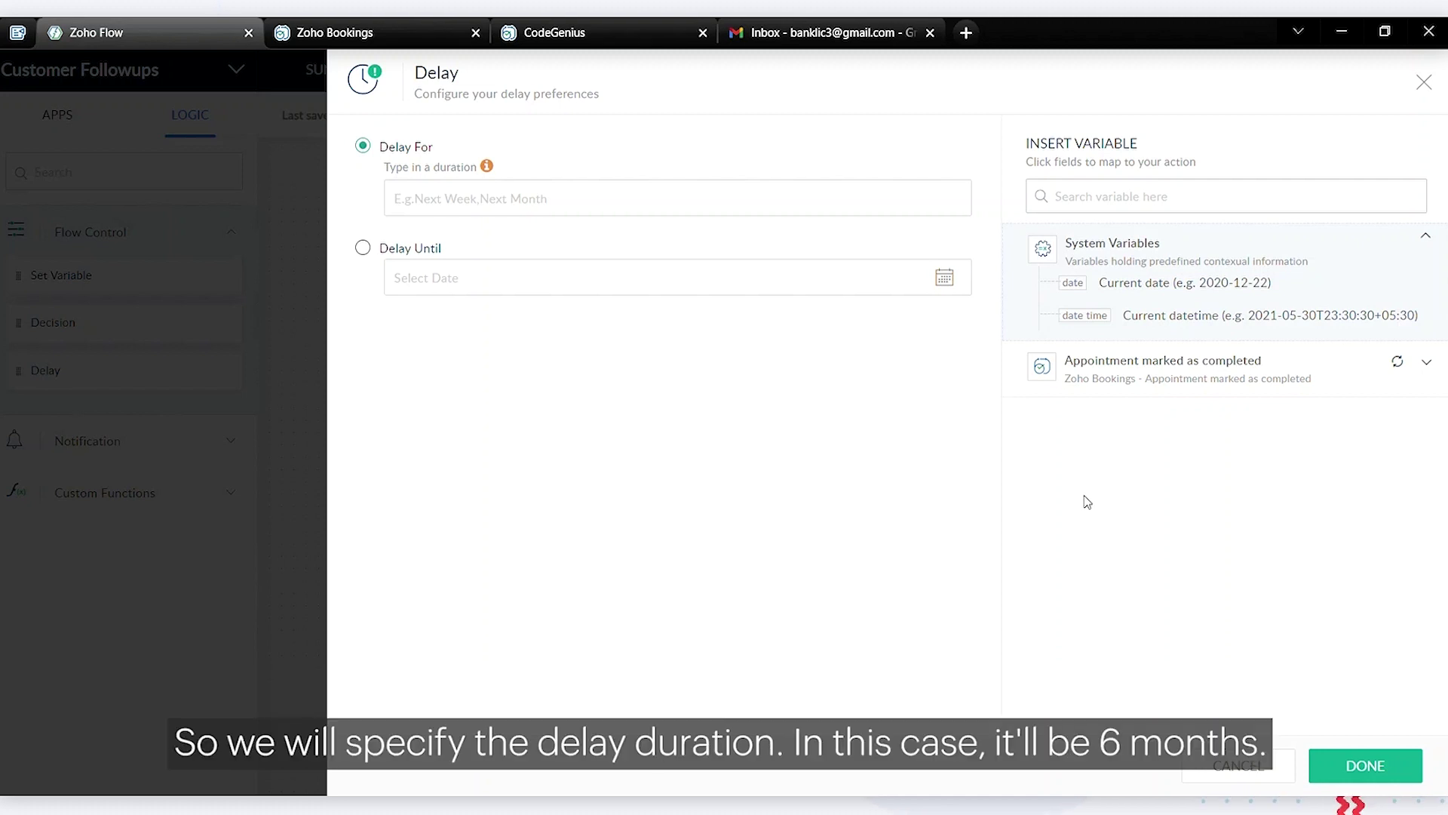
left_click(596, 209)
type("6 Months")
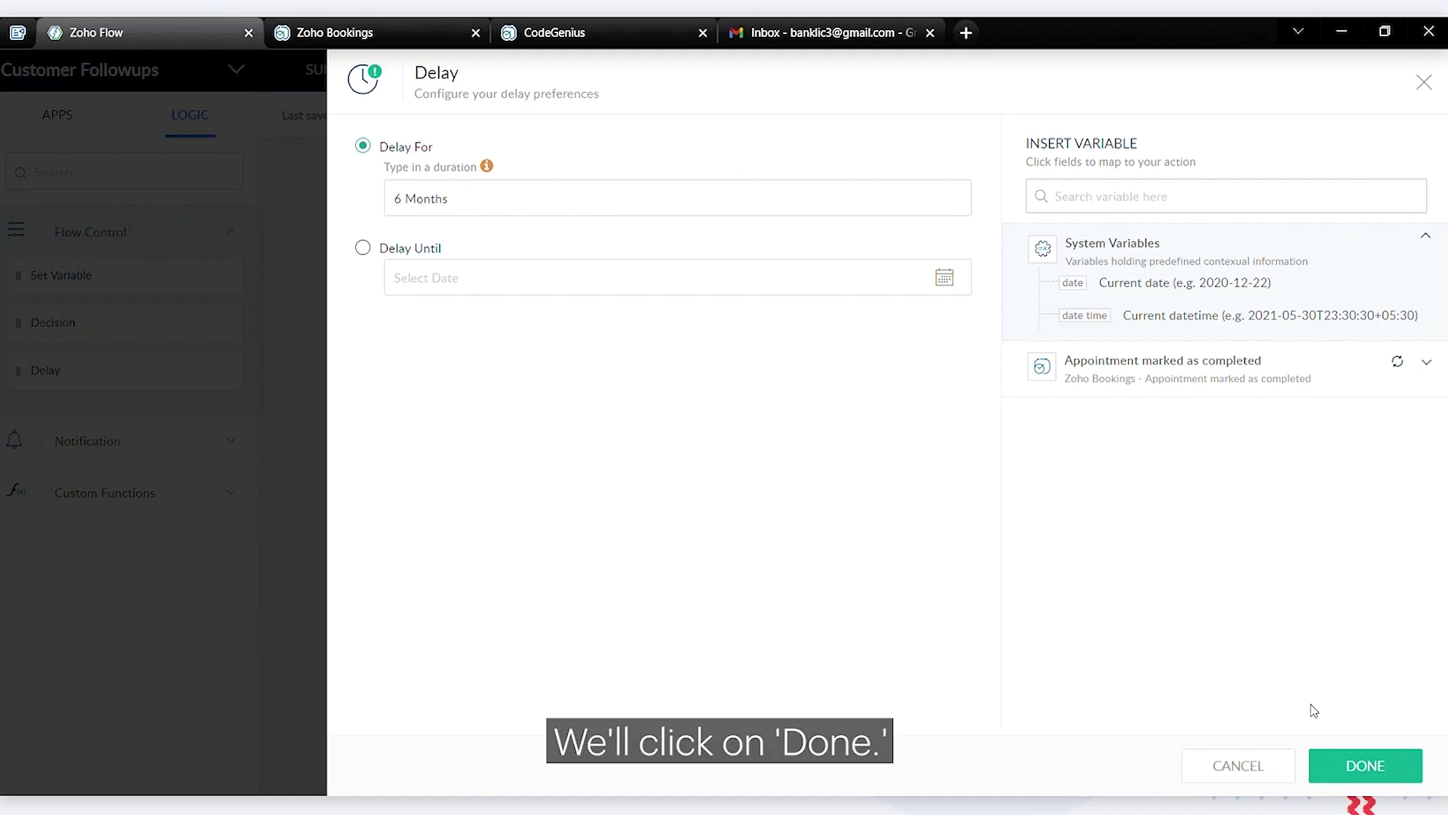
left_click(1344, 771)
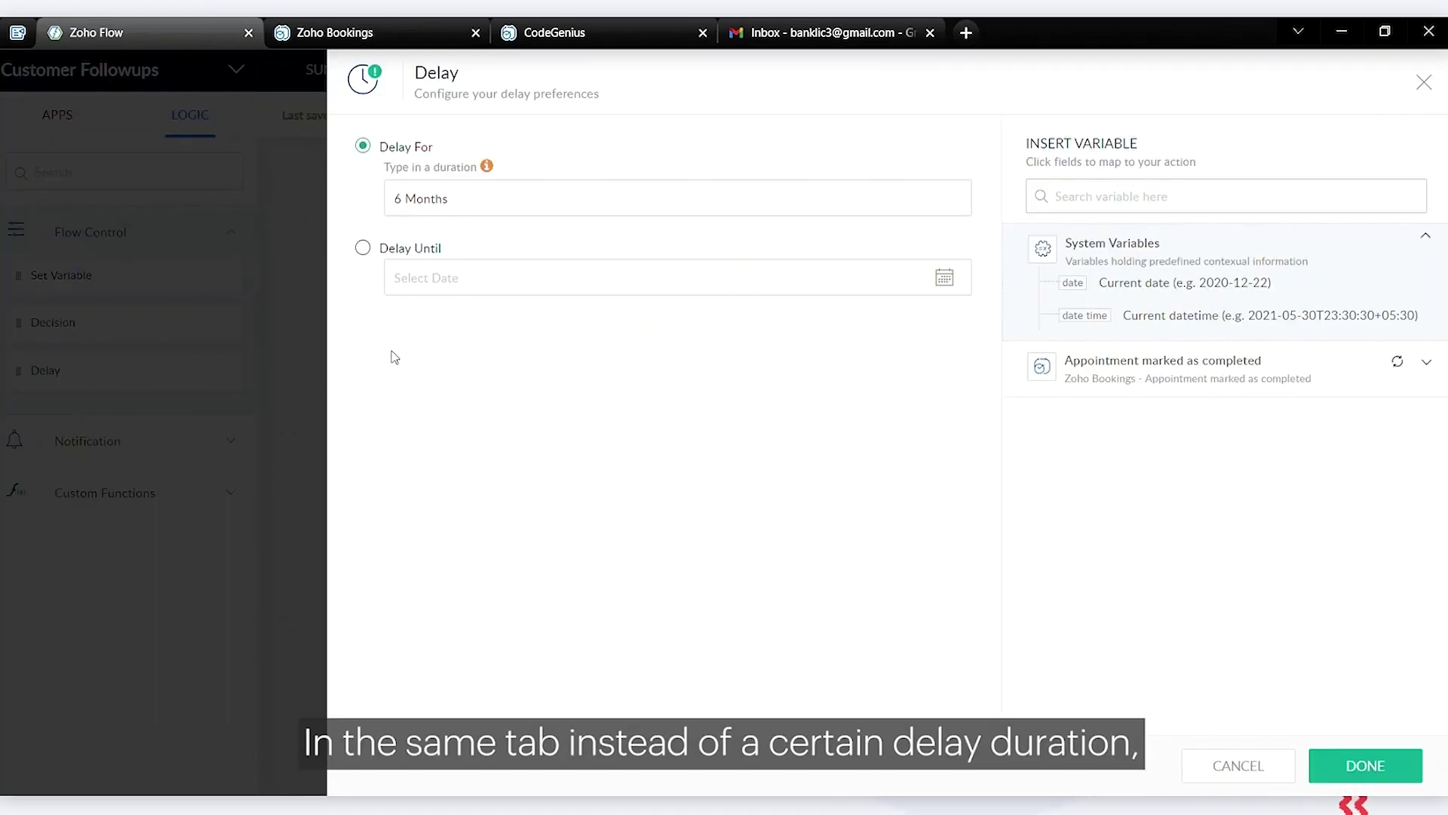
Try the Delay Until date option, then revert to Delay For 6 Months and confirm
left_click(364, 249)
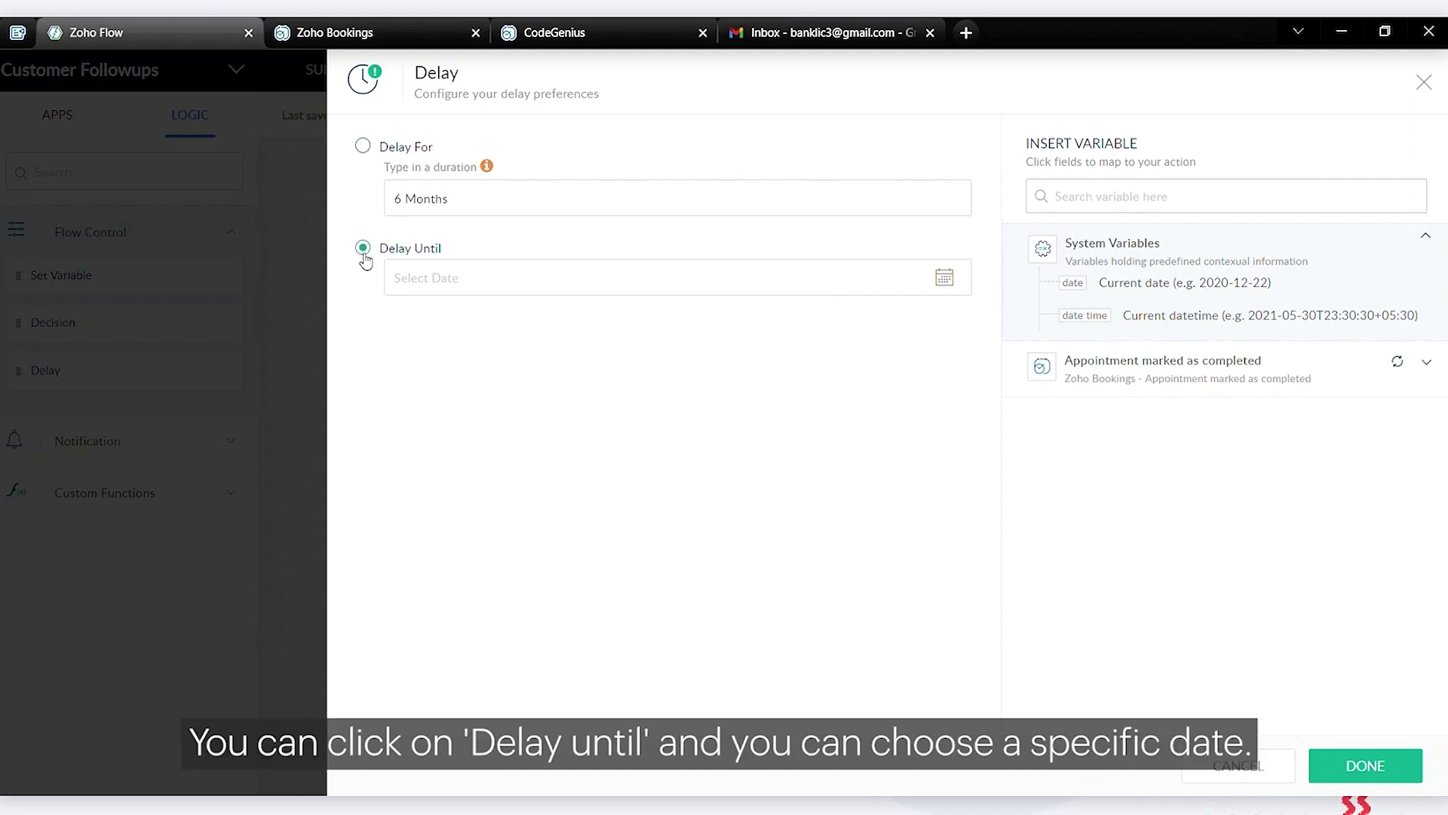
left_click(456, 283)
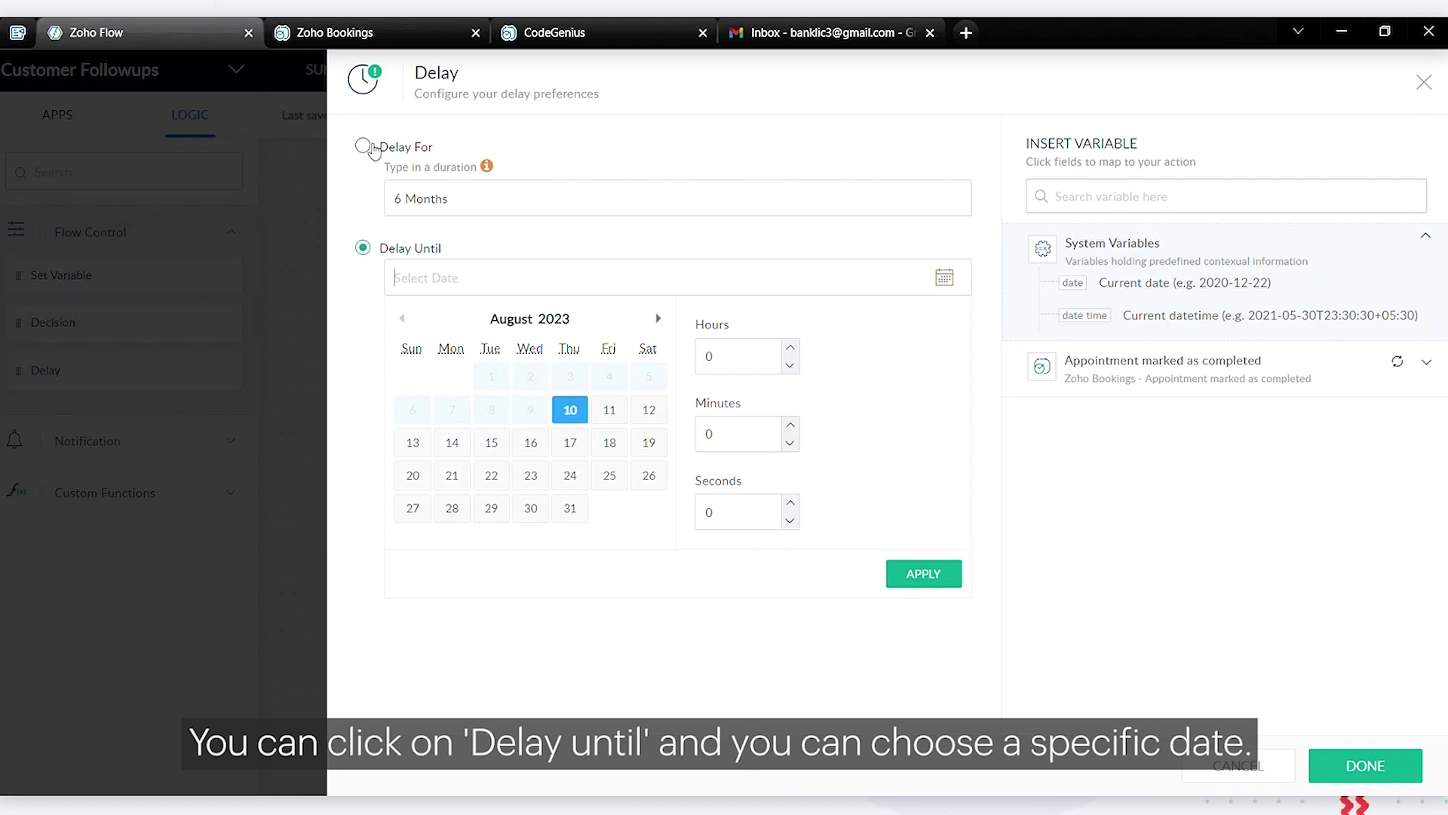
left_click(370, 148)
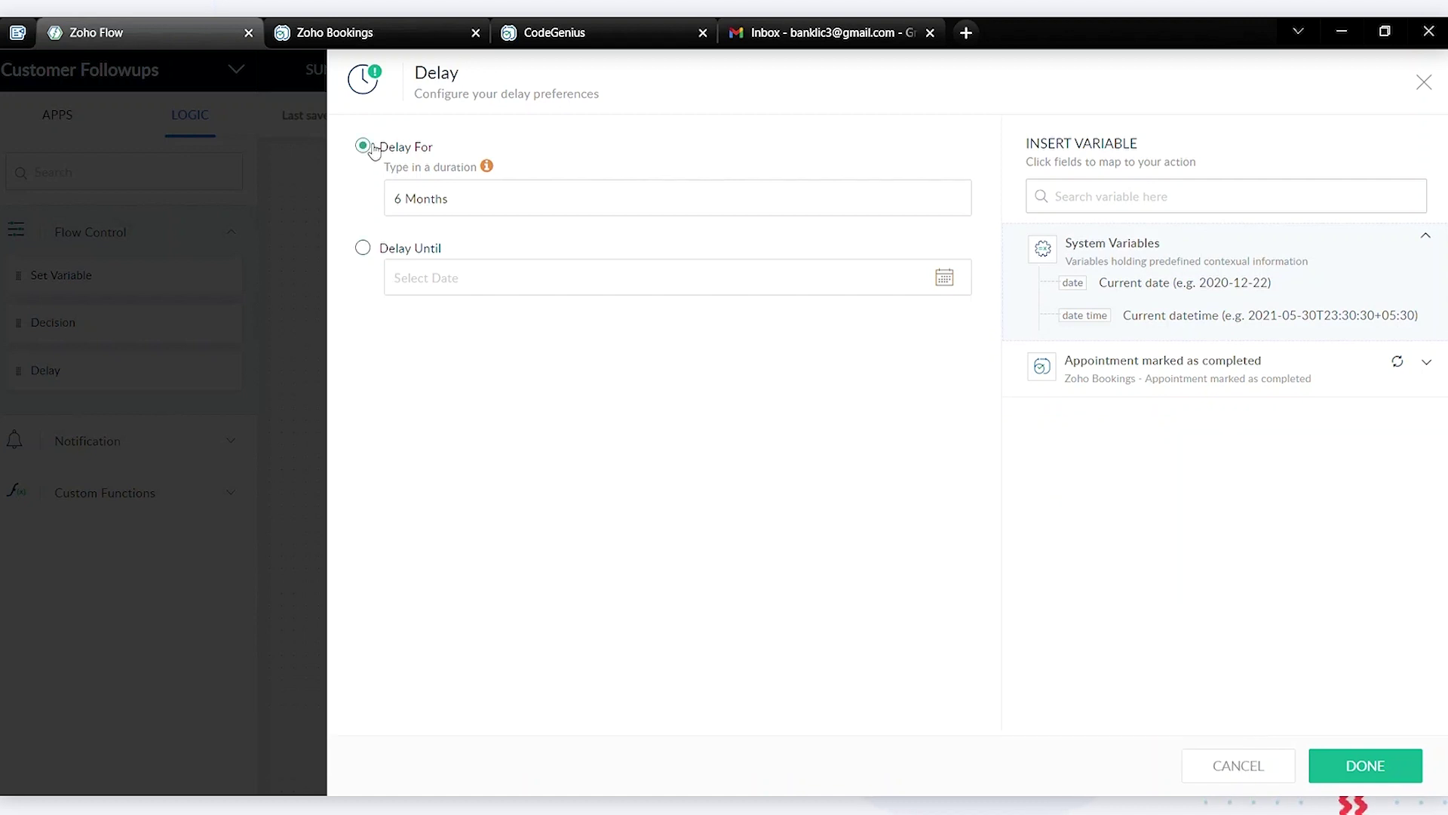
left_click(1365, 766)
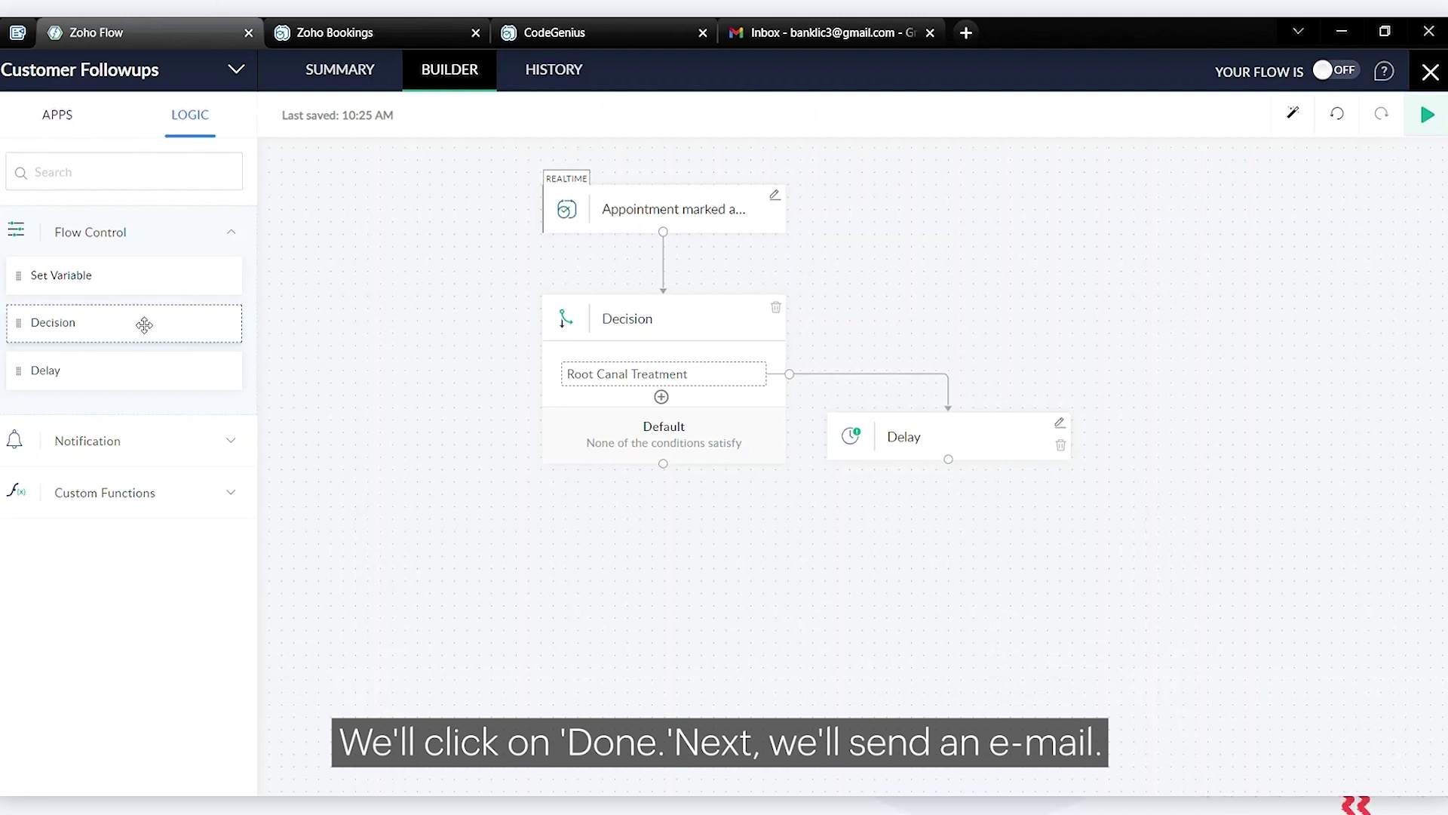
Add a Send Email step below the Delay, sent from the super admin's address
left_click(163, 458)
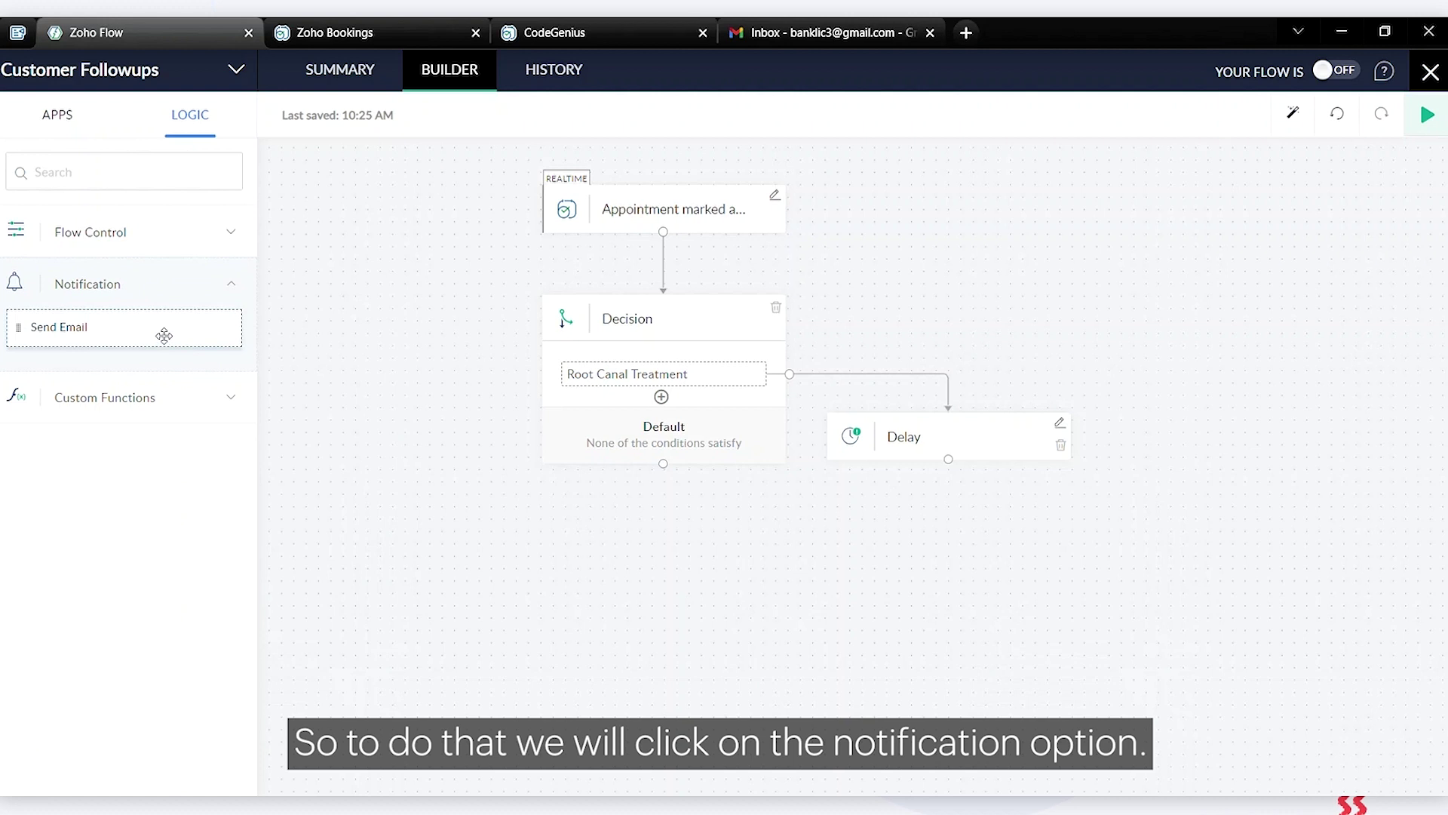
left_click_drag(164, 335, 1016, 551)
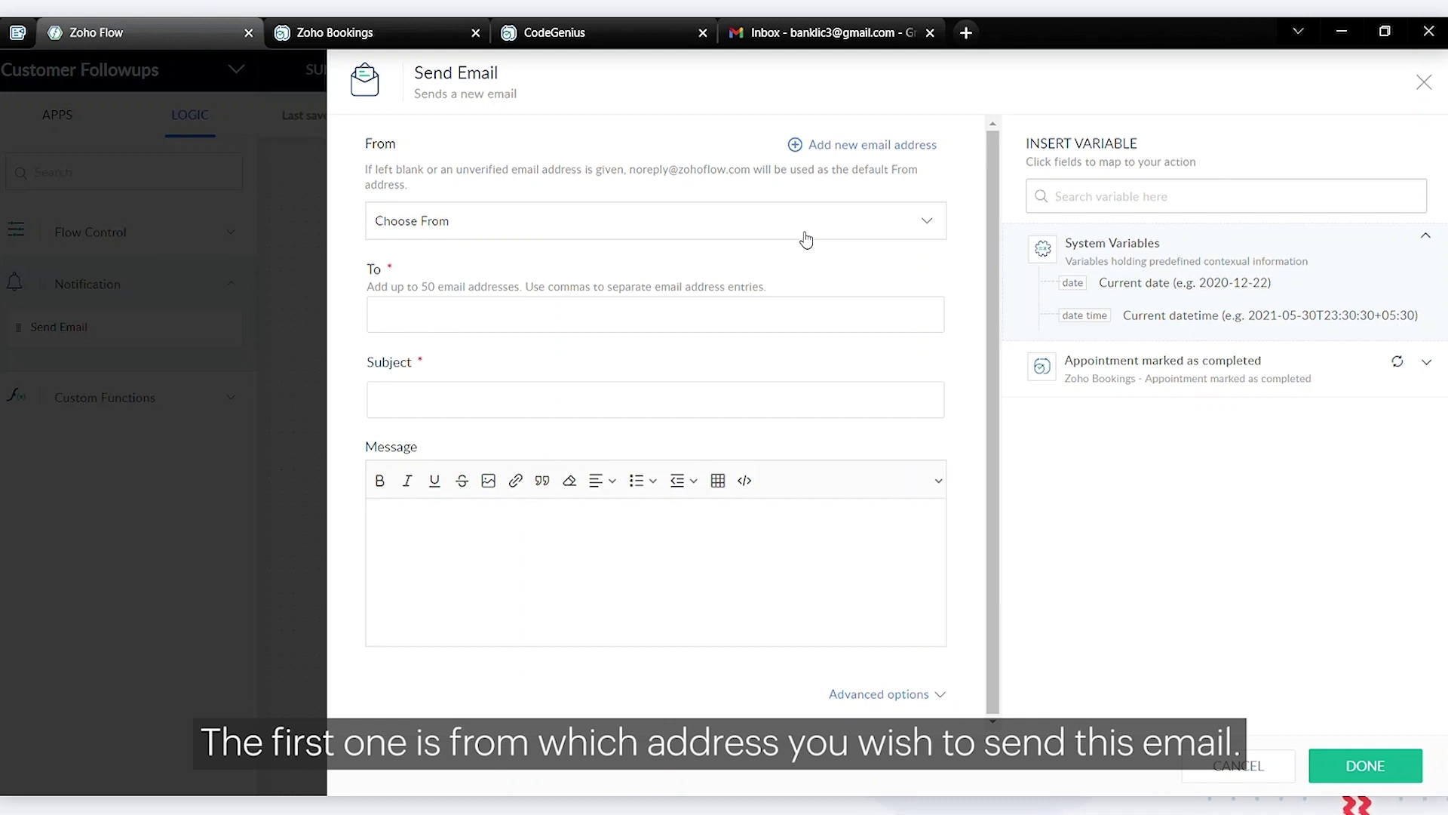
left_click(806, 234)
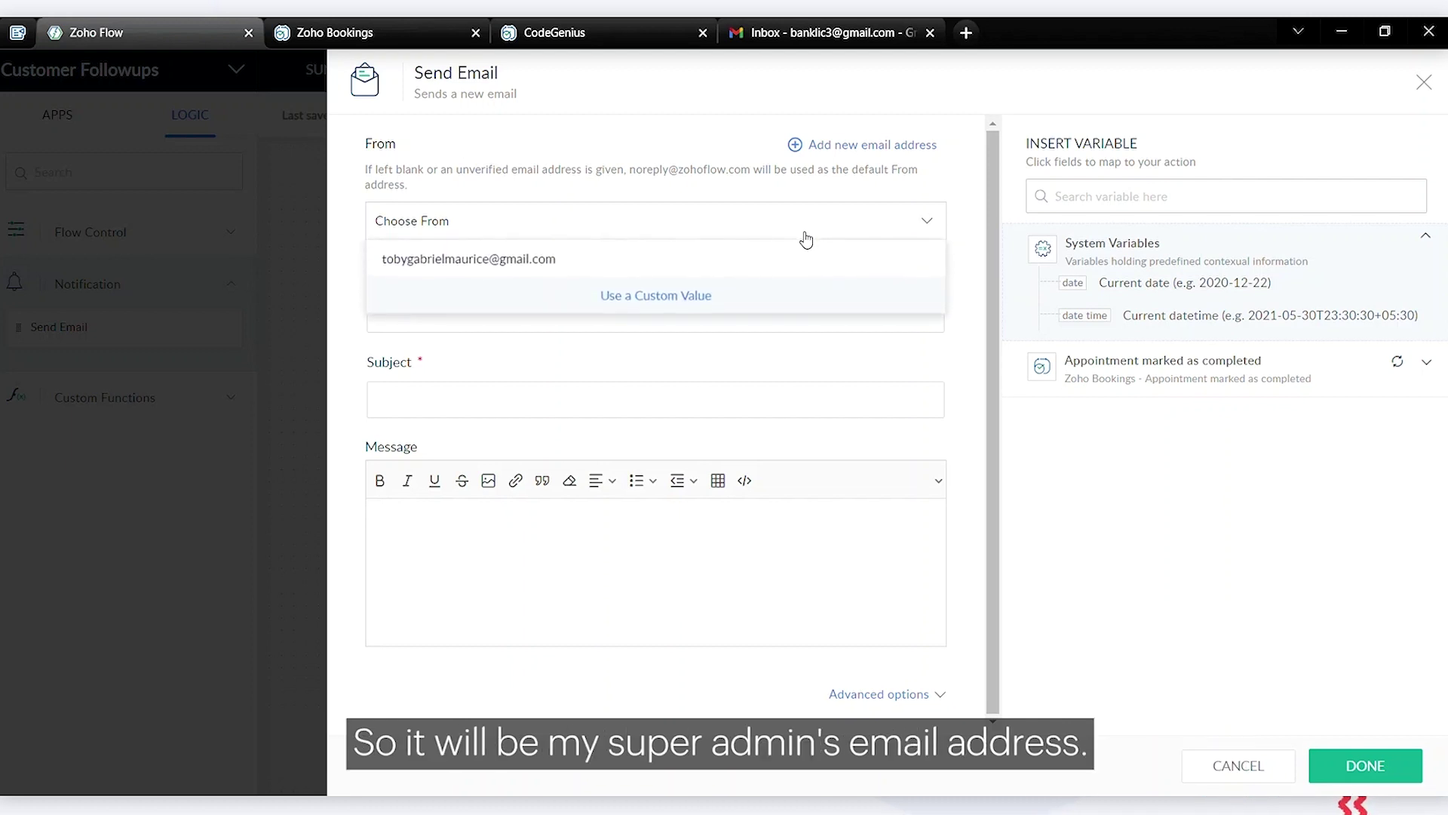
left_click(736, 261)
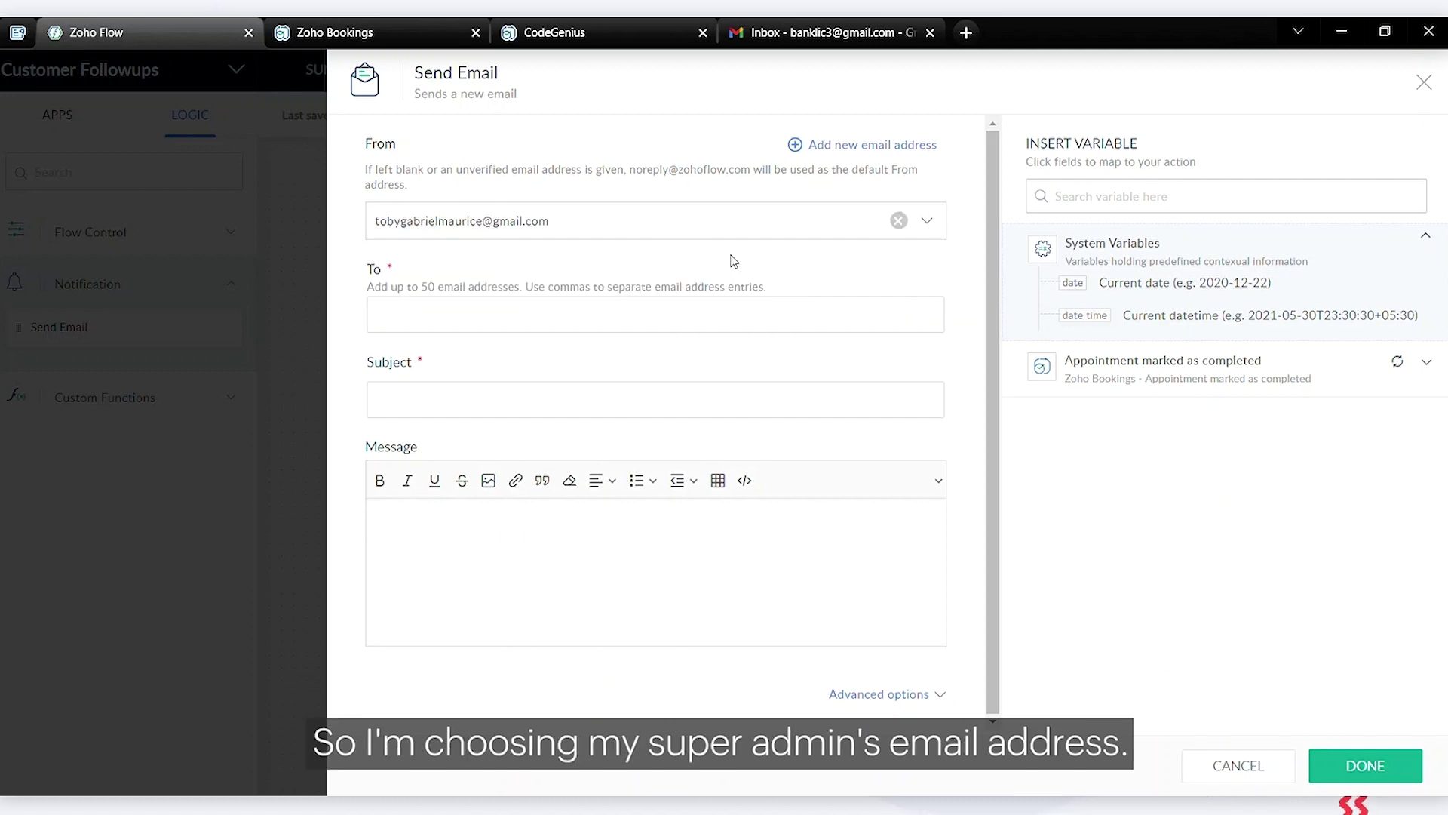
left_click(686, 336)
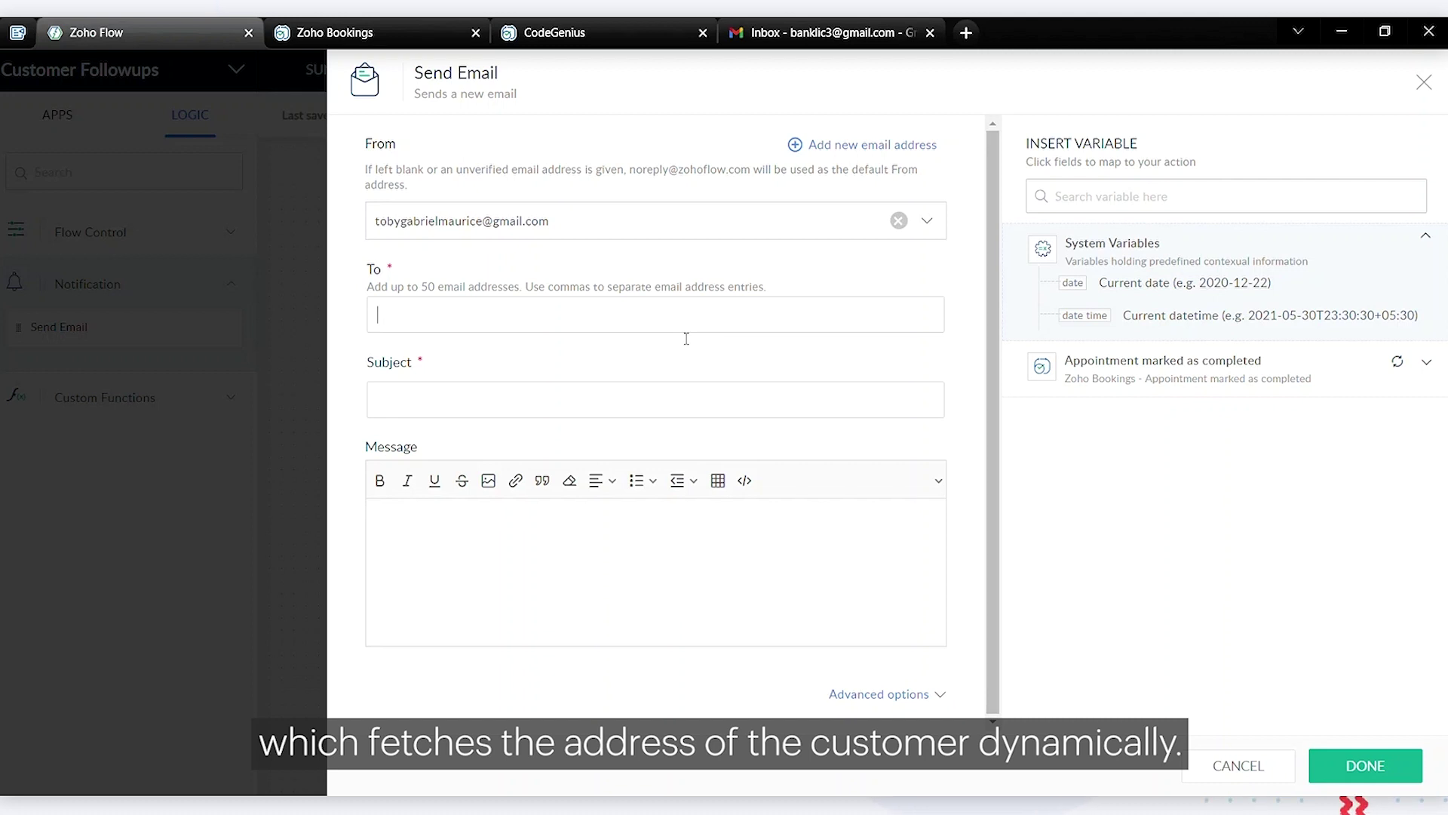
Fill the Send Email To field with the trigger's Customer email address variable, ${trigger.customer_email}
left_click(1164, 370)
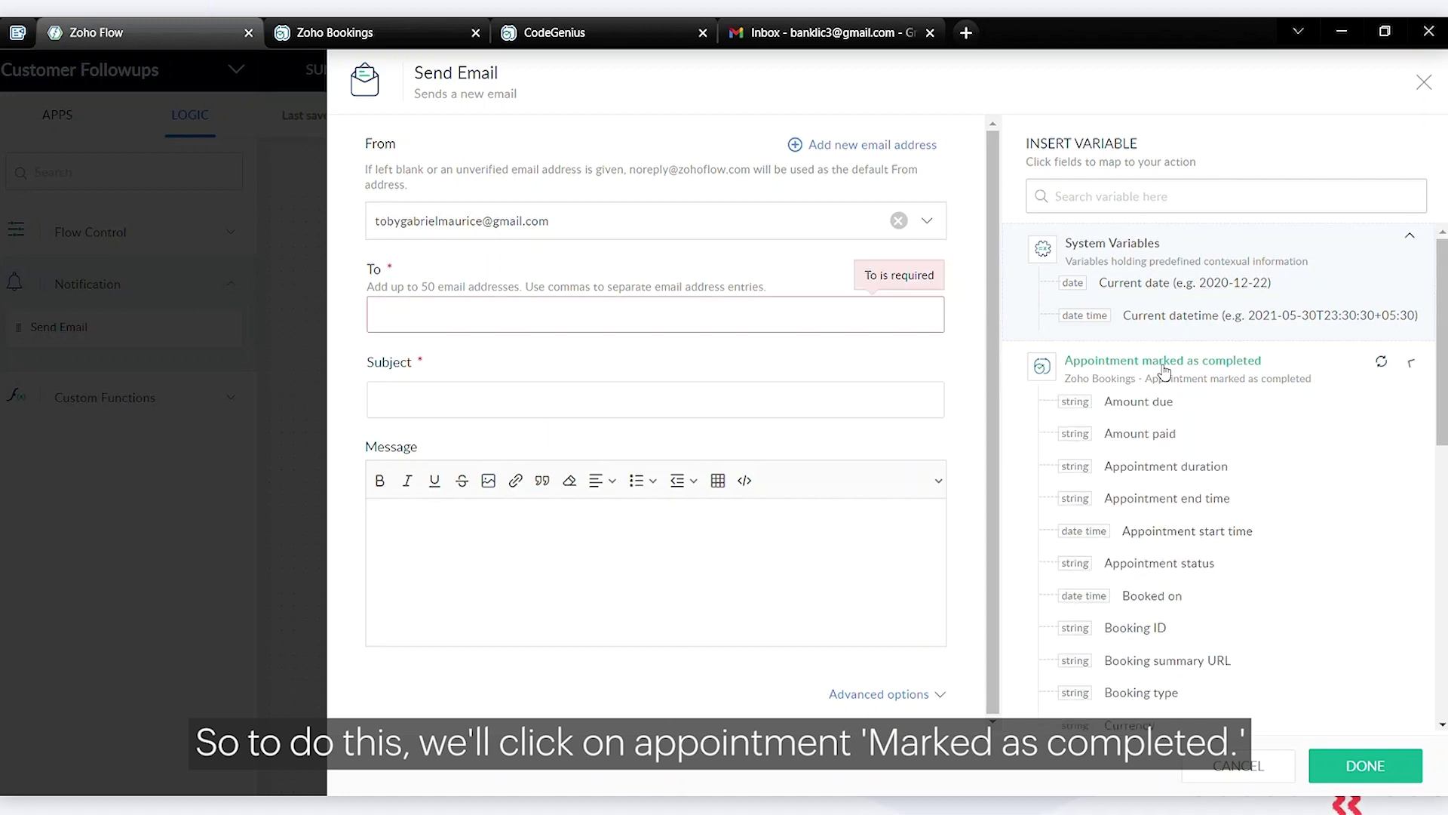
scroll(1192, 489, "down", 1)
scroll(1192, 489, "down", 5)
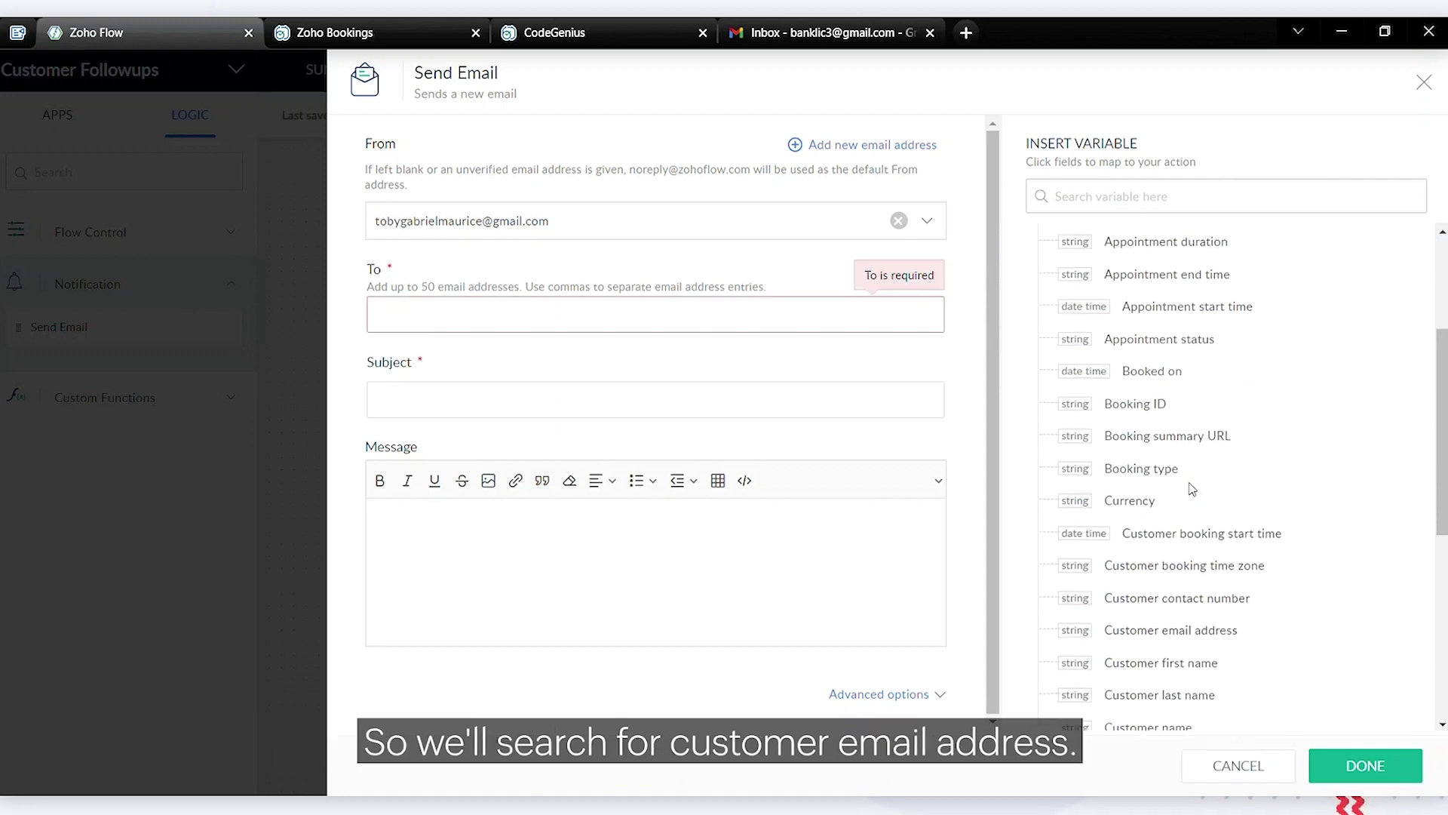
scroll(1192, 488, "down", 2)
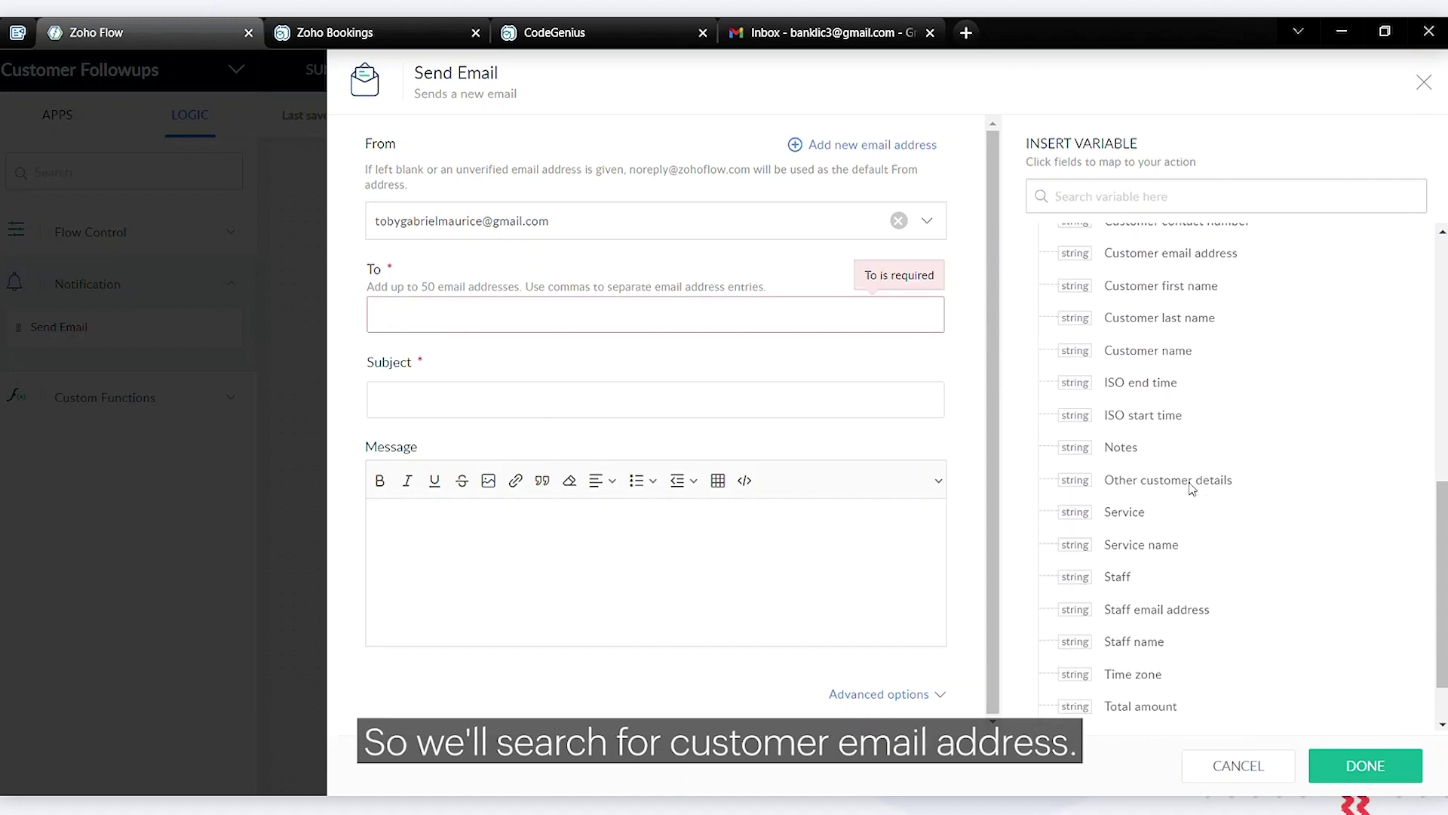
scroll(1196, 490, "up", 3)
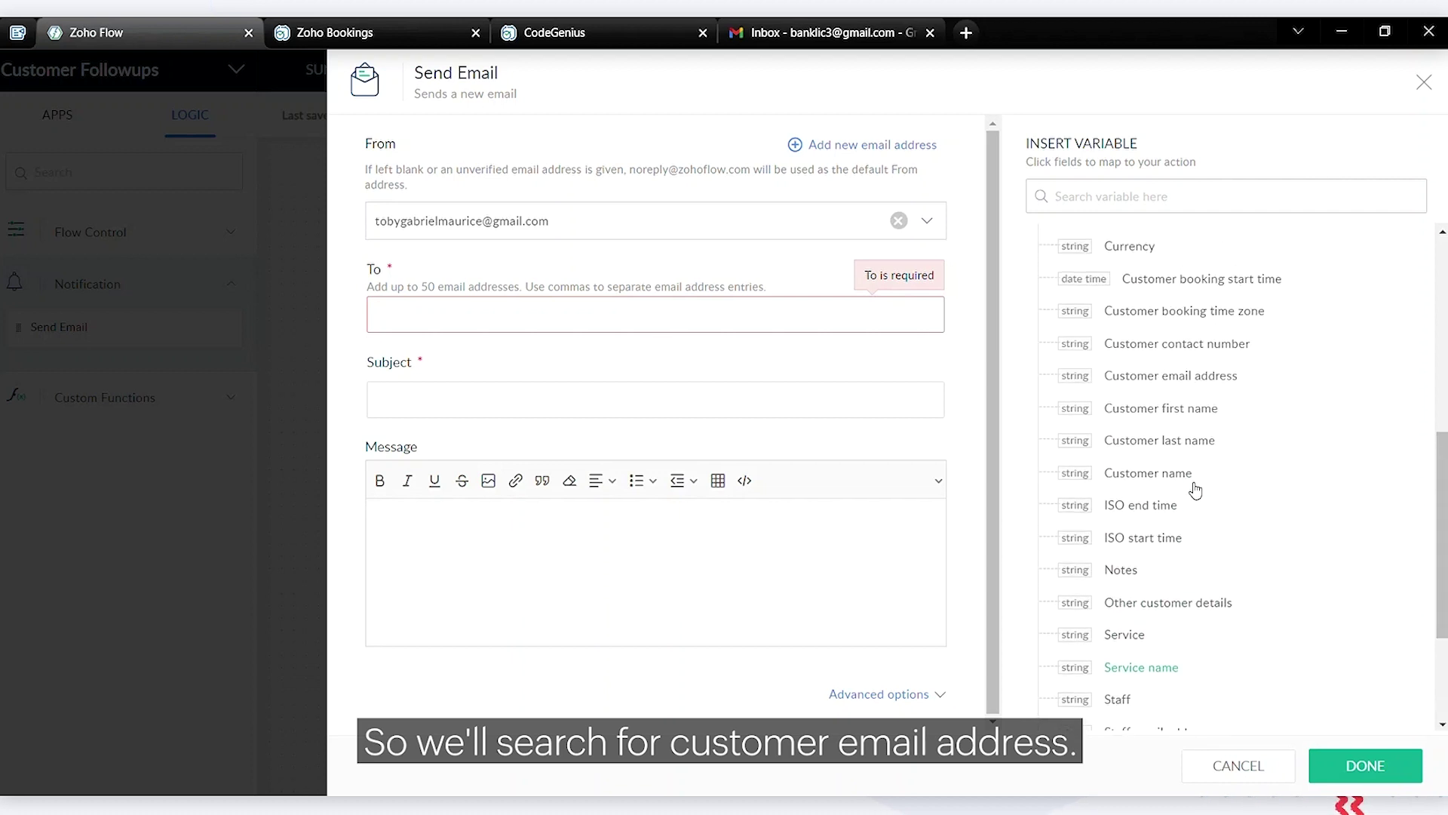
left_click(1190, 420)
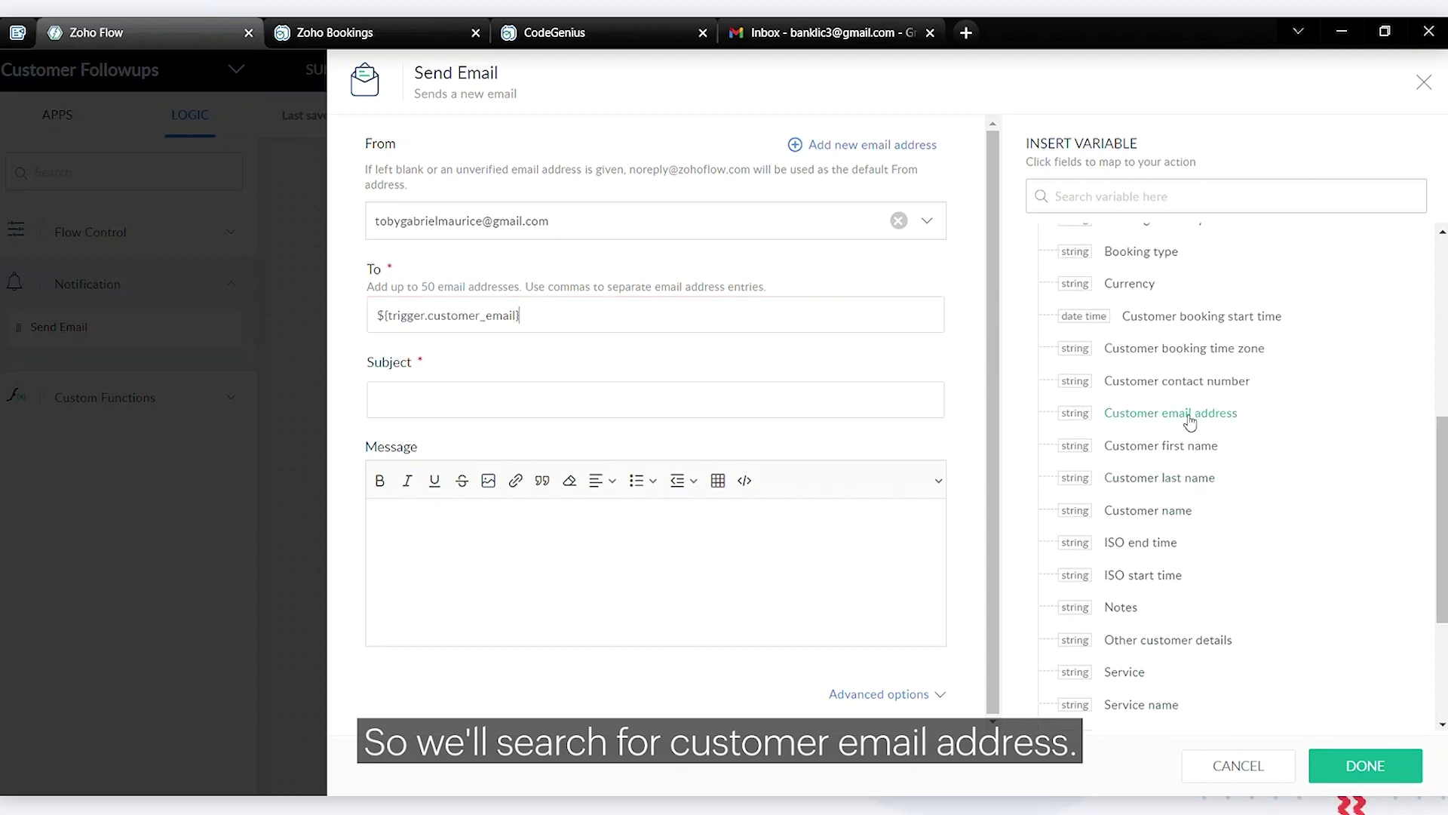
left_click(526, 411)
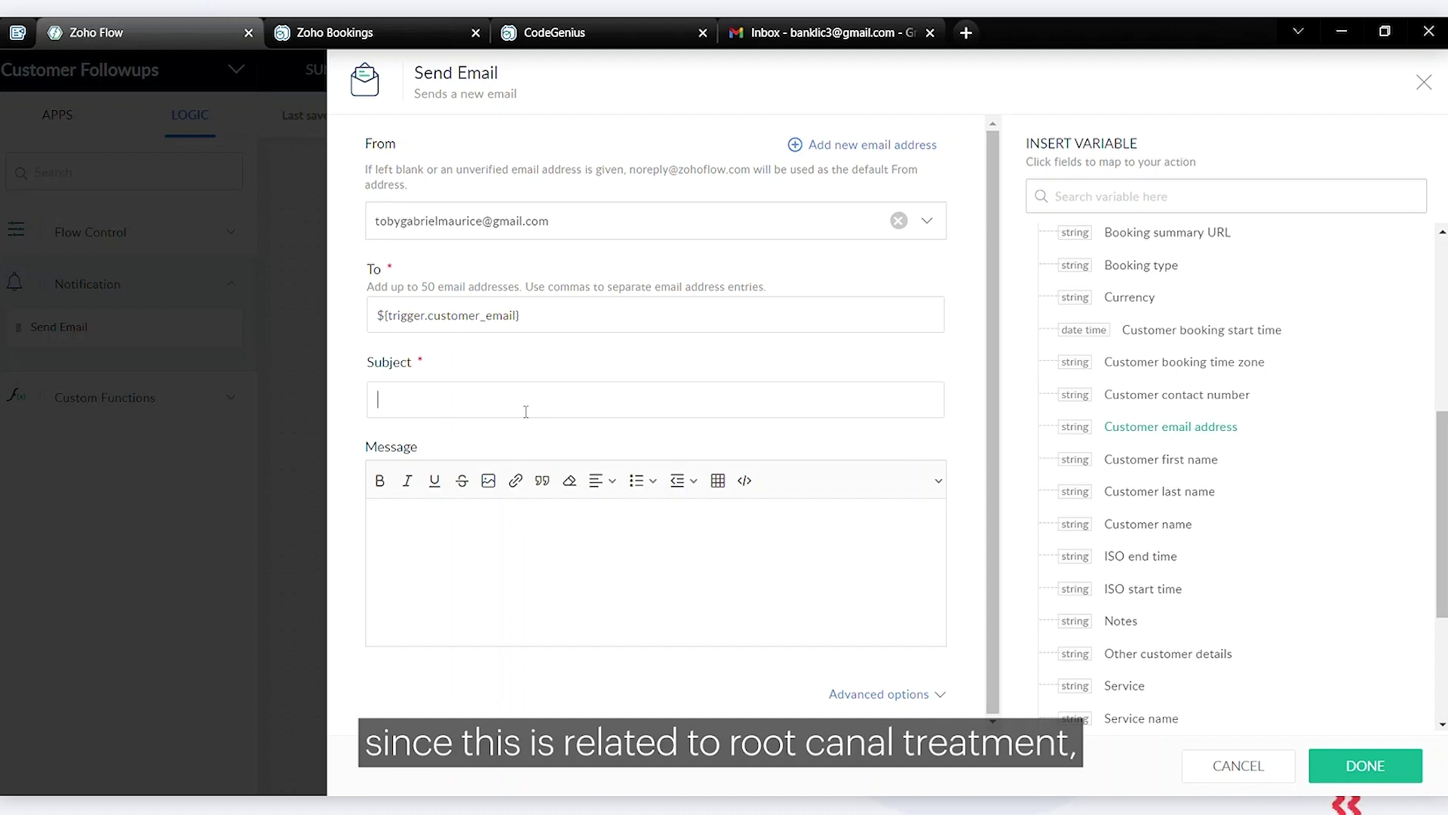
Enter subject 'Checking up on your root canal treatment' and the 'Dear Customer,' message text
type("Checking up on your root canal treatment")
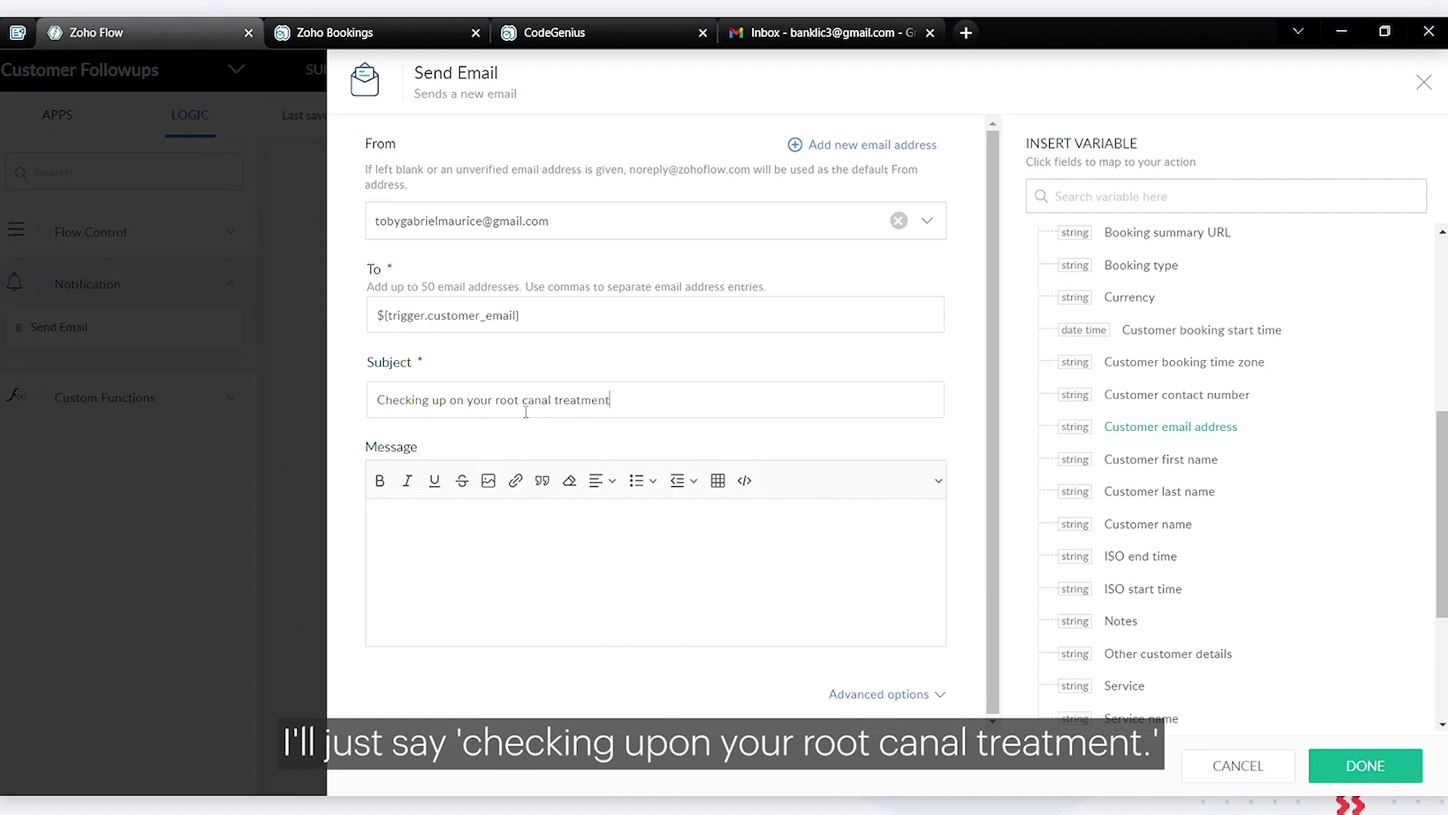
left_click(507, 544)
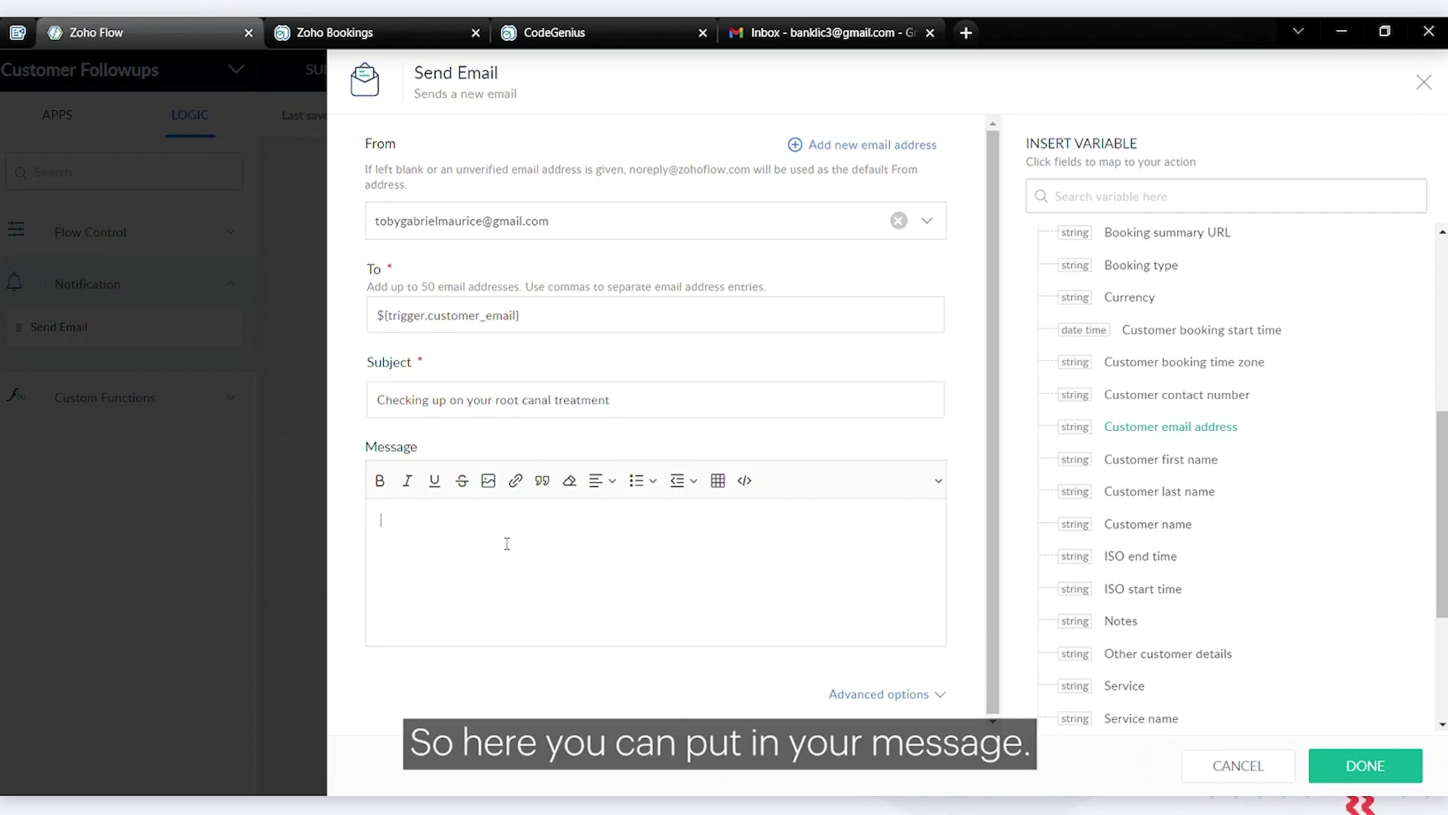
type("Dear Customer,")
key("Return")
type("You've visited us on:")
key("shift+Home")
key("ctrl+u")
key("End")
key("Return")
type("If you've any concerns or wish to have a checkup, book another appointment using the link below Book another appointment - Thank you an")
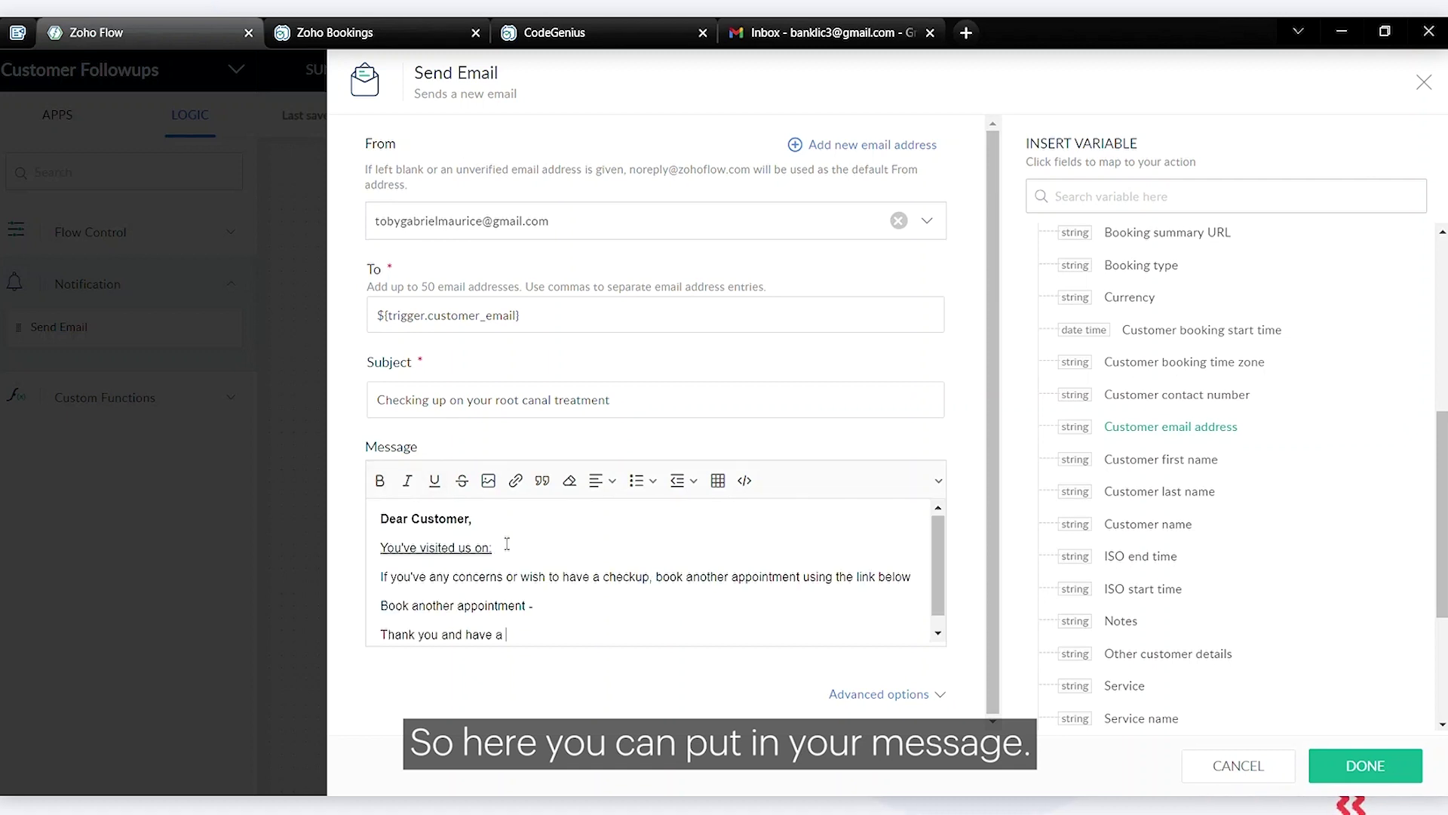
type("d have a great day")
scroll(507, 543, "up", 1)
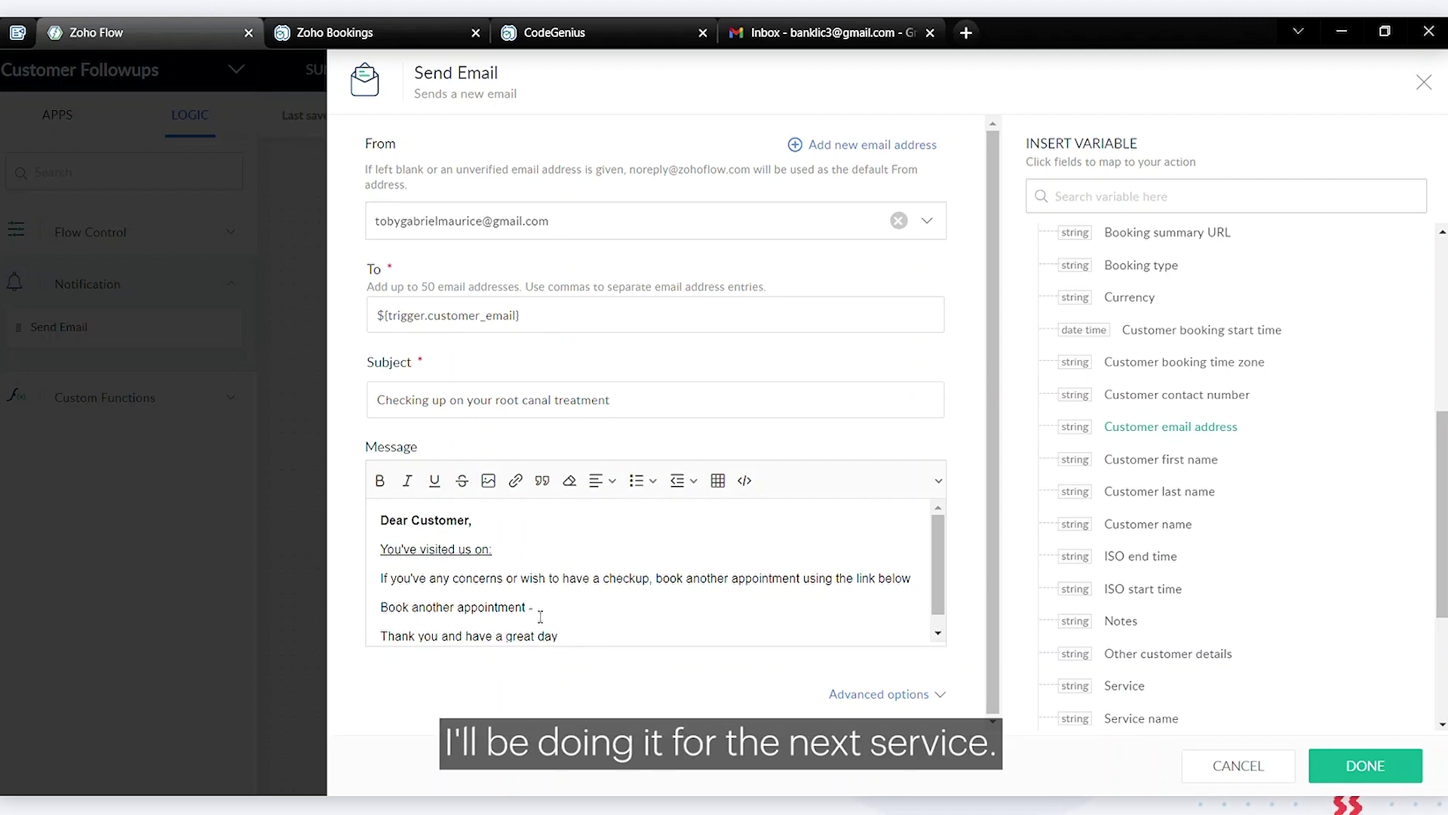
Insert the Appointment start time variable after 'You've visited us on:'
left_click(562, 558)
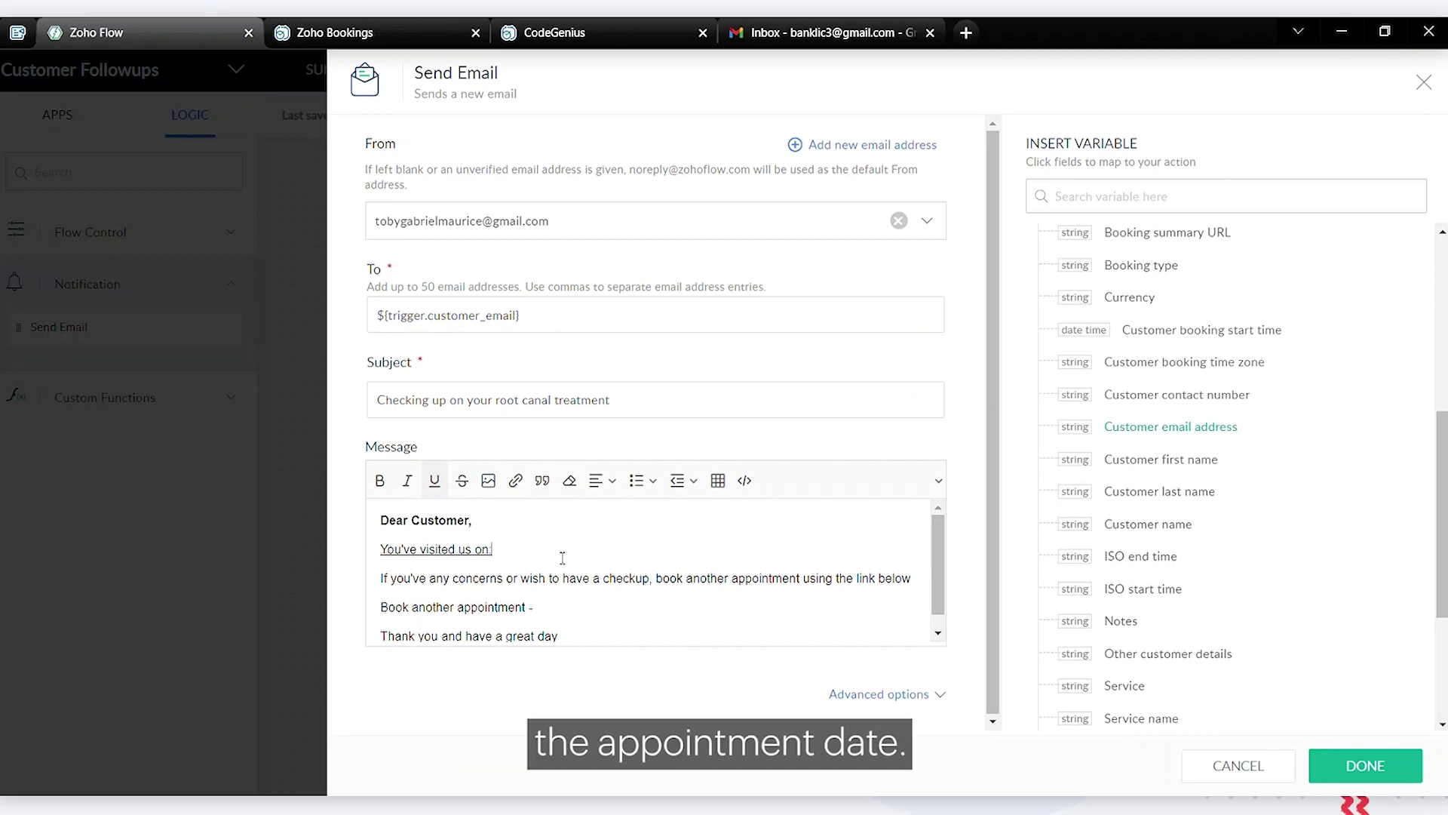
scroll(1282, 588, "down", 2)
scroll(1319, 589, "up", 5)
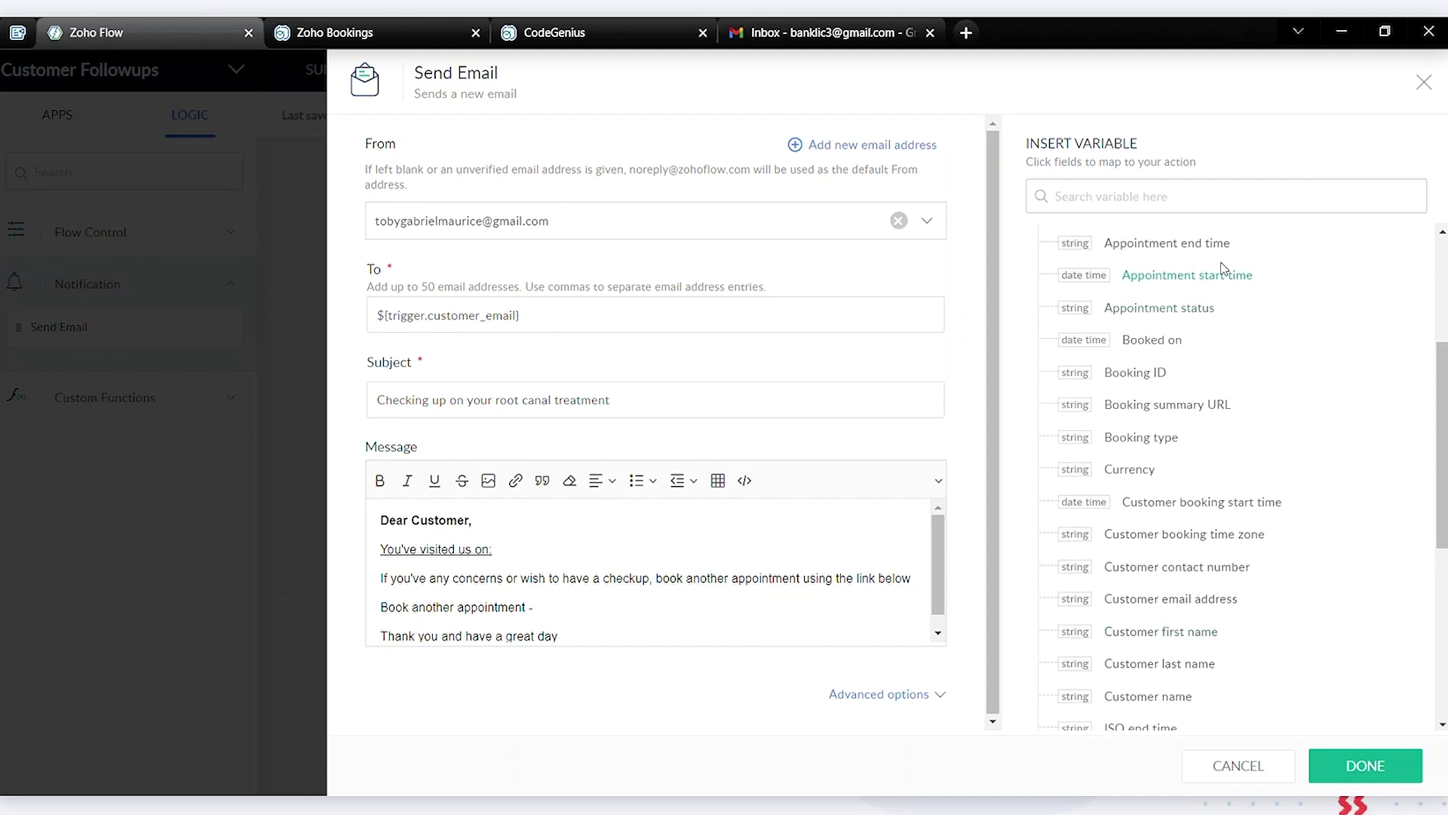
left_click(1227, 276)
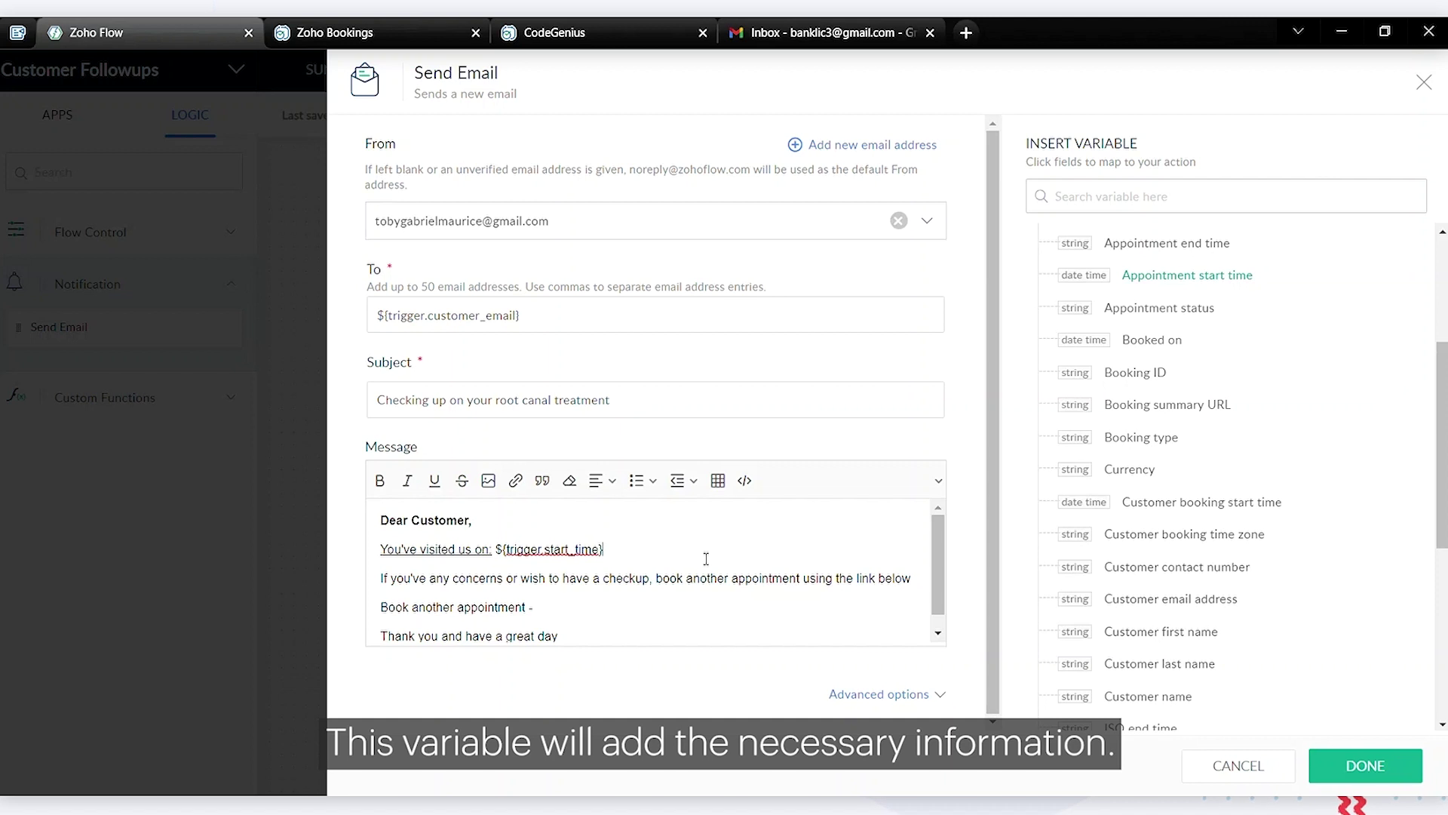
left_click(580, 600)
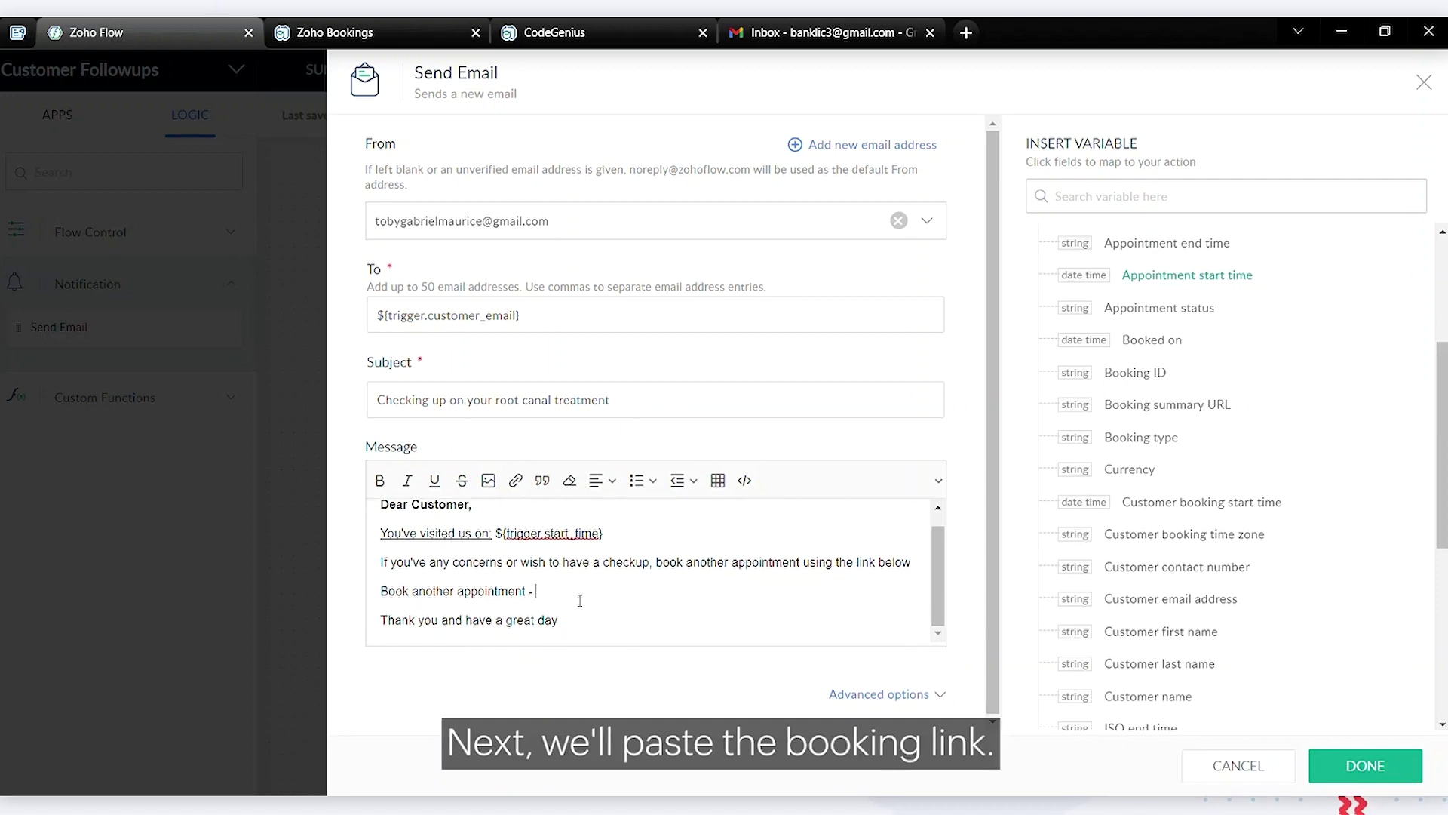
Paste the Root Canal Treatment booking link from Zoho Bookings into the message and save the step
left_click(397, 19)
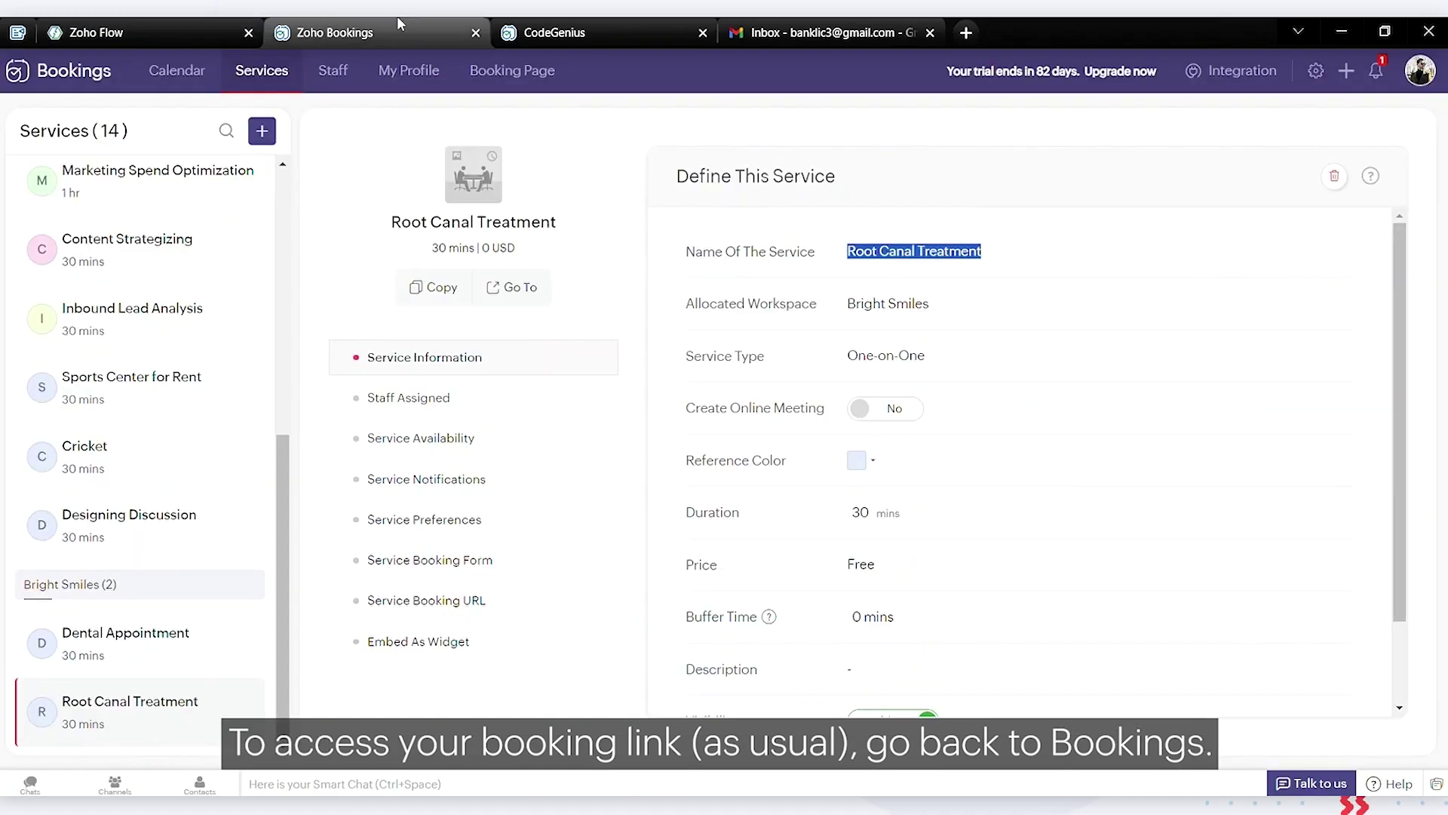
left_click(430, 285)
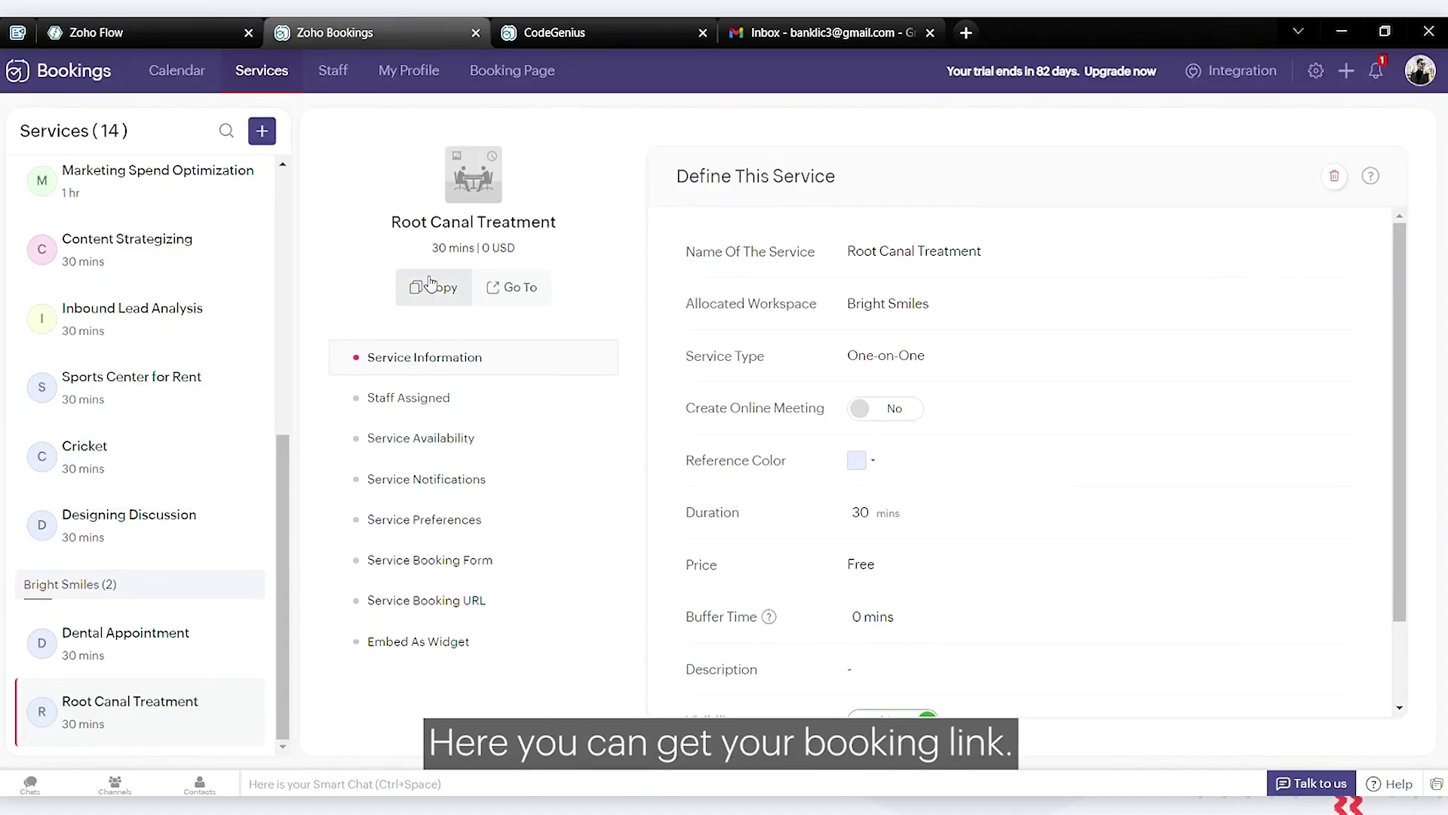
left_click(212, 24)
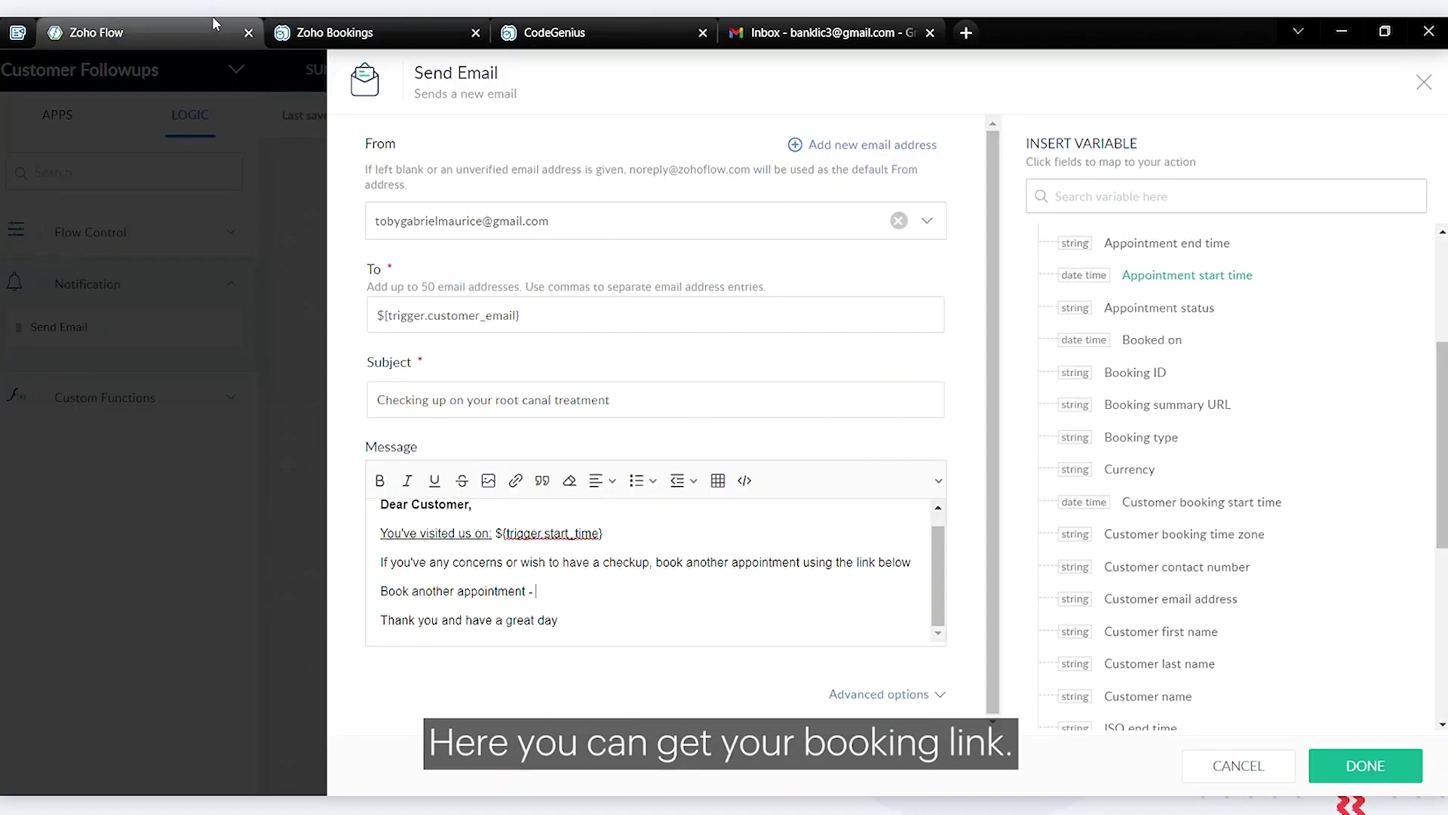
key("ctrl+v")
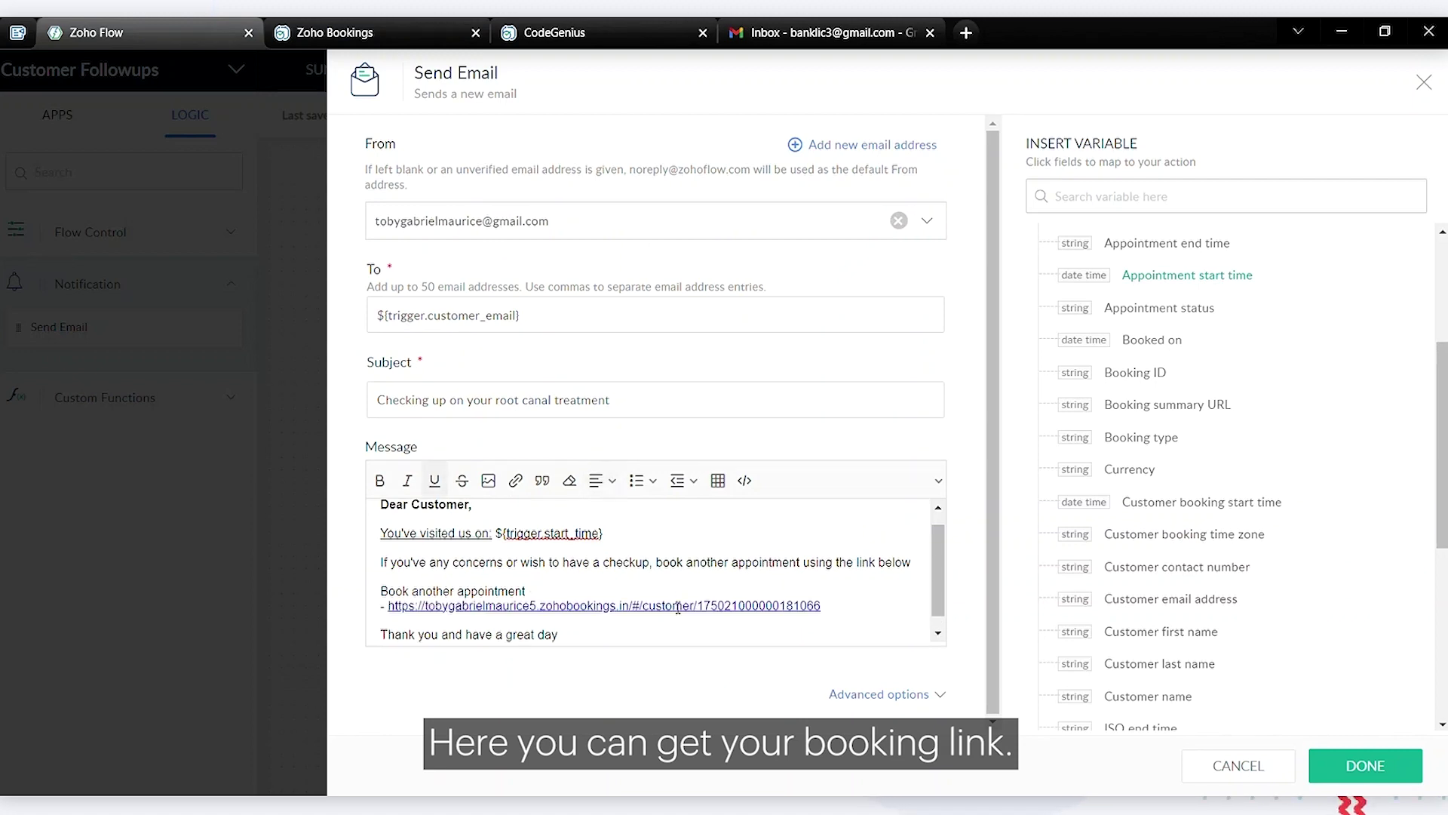
scroll(678, 607, "down", 1)
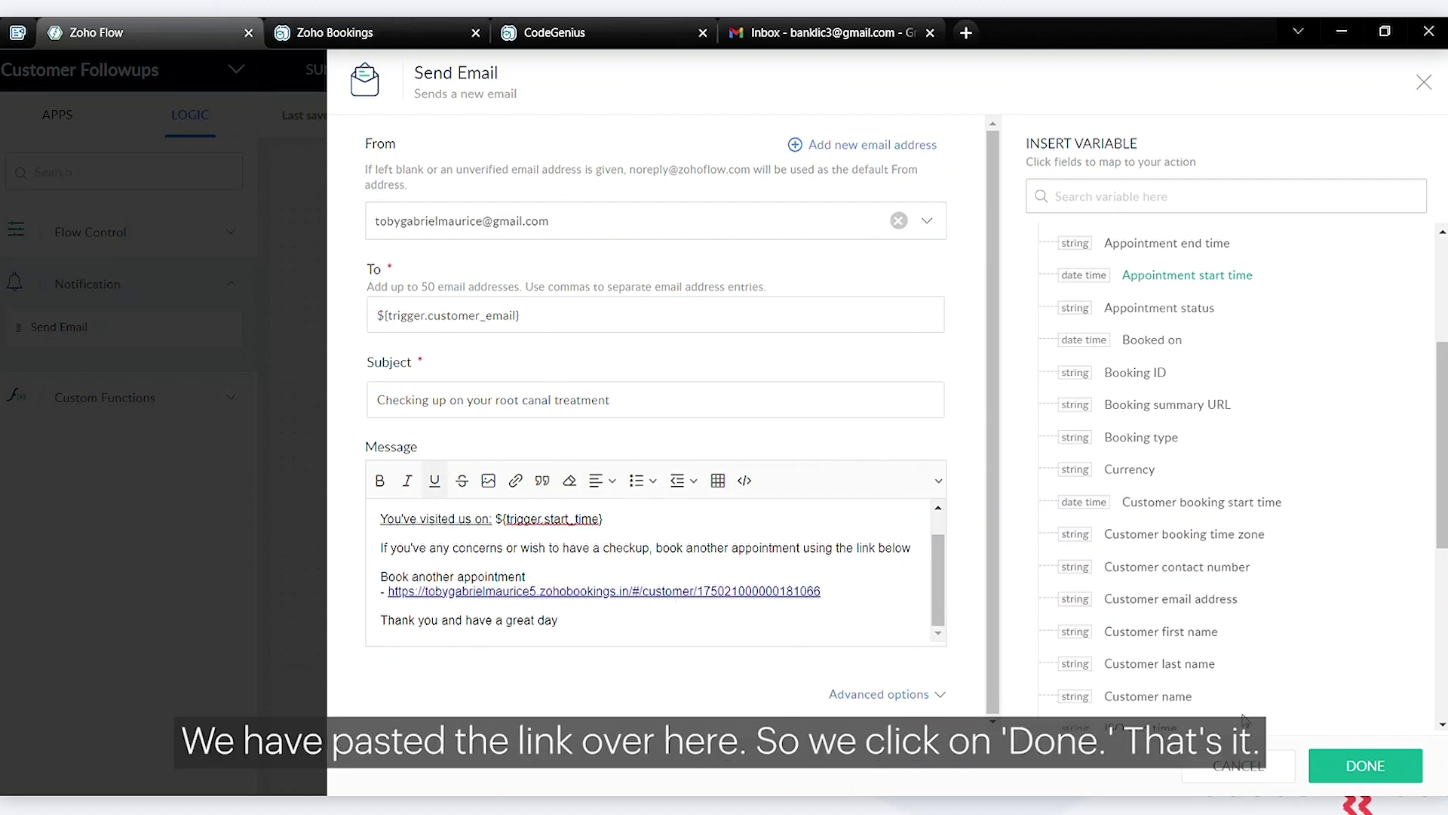
left_click(1342, 766)
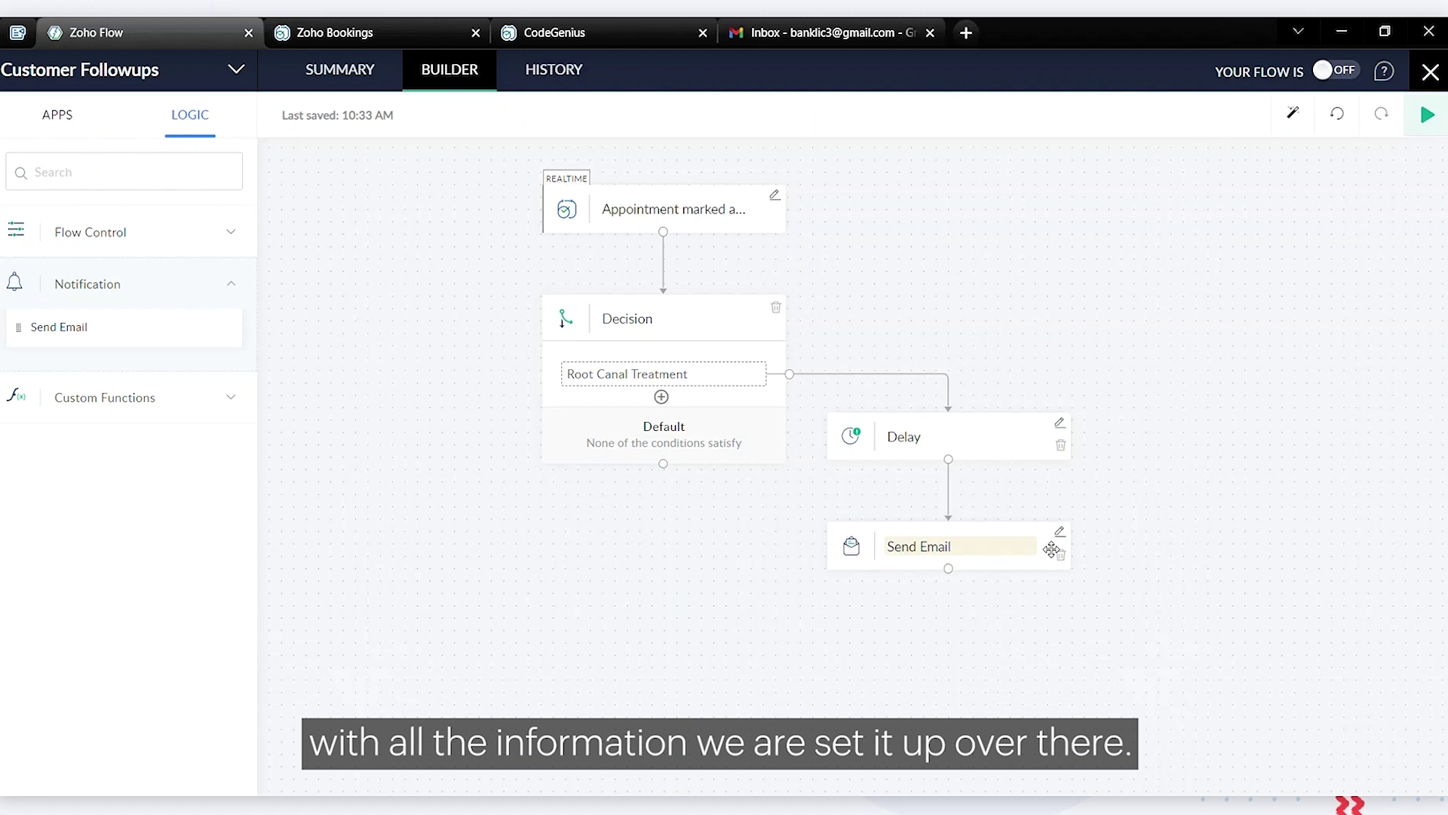
Add condition2 to the Decision step and switch to the Zoho Bookings tab
left_click(662, 396)
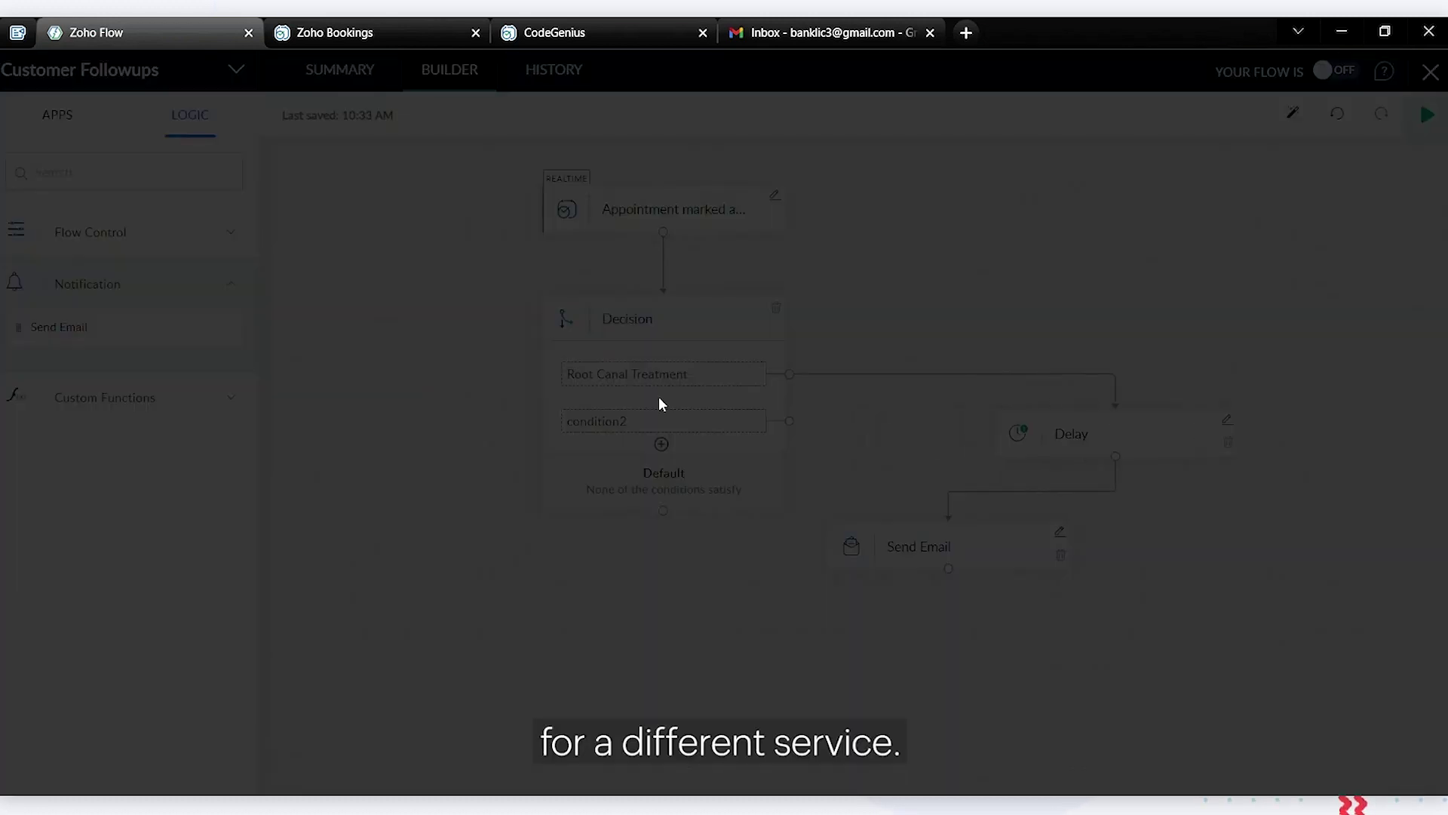
left_click(336, 33)
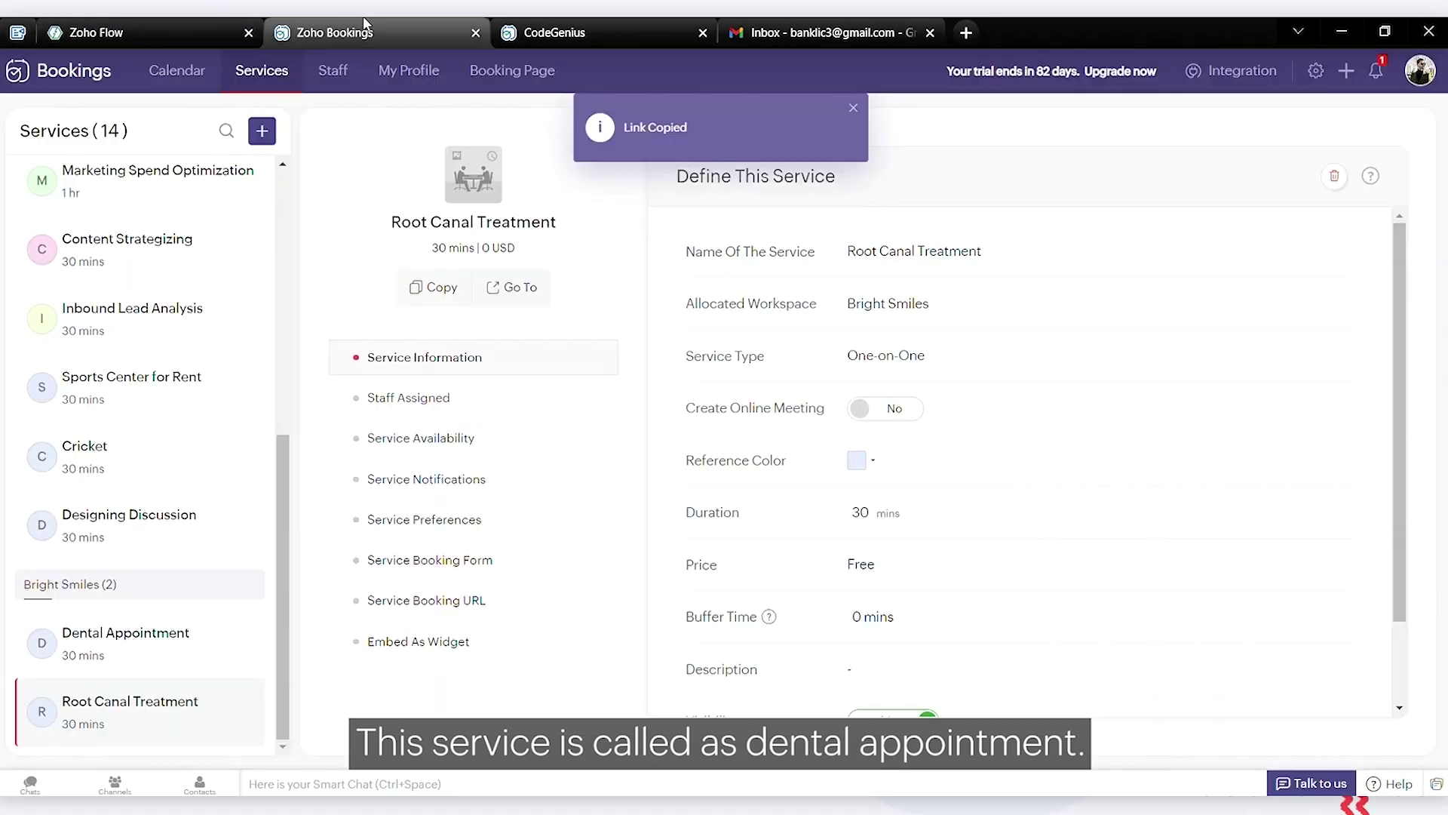
Copy the Dental Appointment service name in Bookings and set condition2 to test Service name
left_click(135, 630)
left_click_drag(979, 260, 849, 268)
key("ctrl+c")
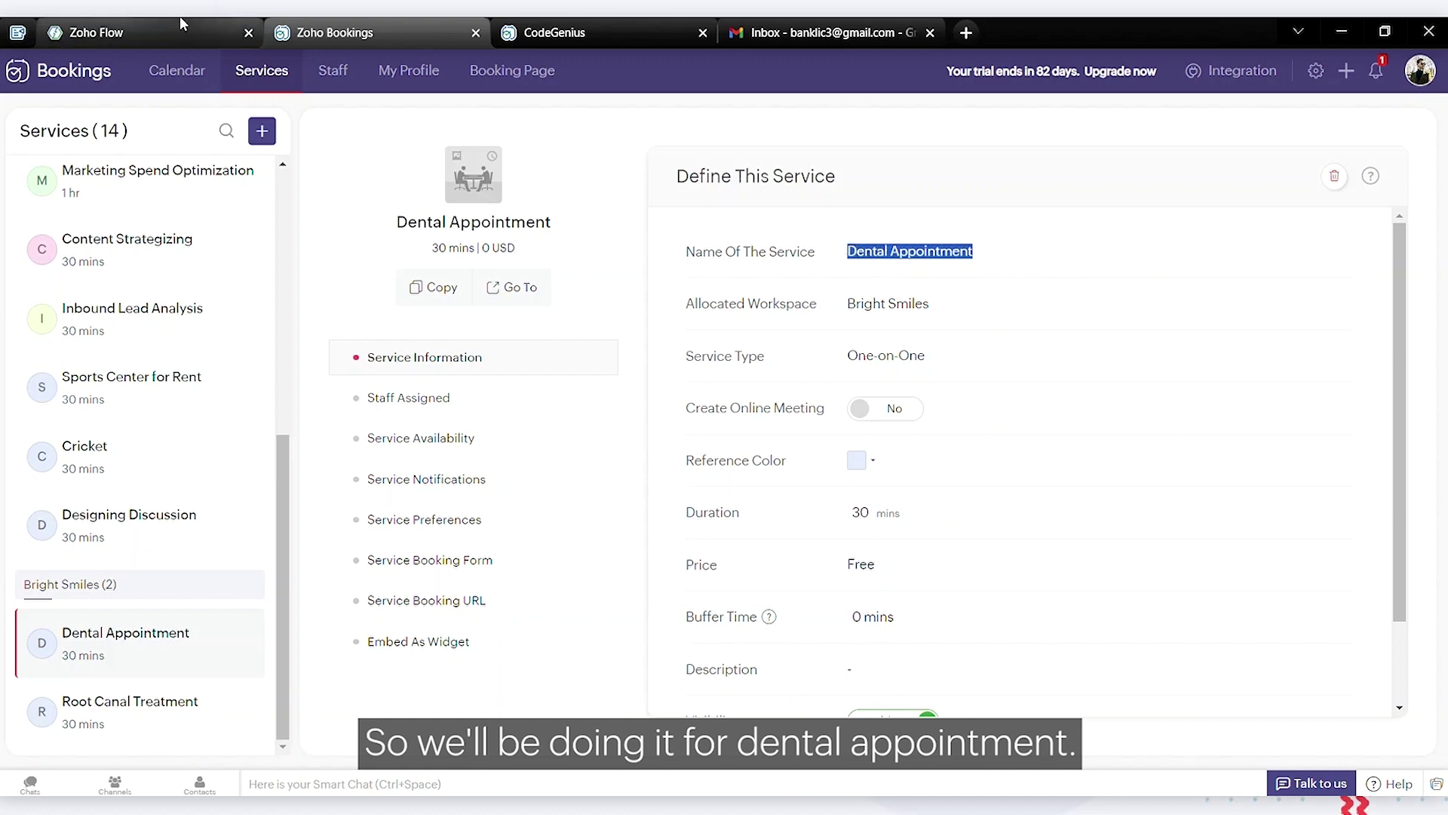
left_click(181, 24)
left_click(457, 185)
type("ser")
left_click(499, 334)
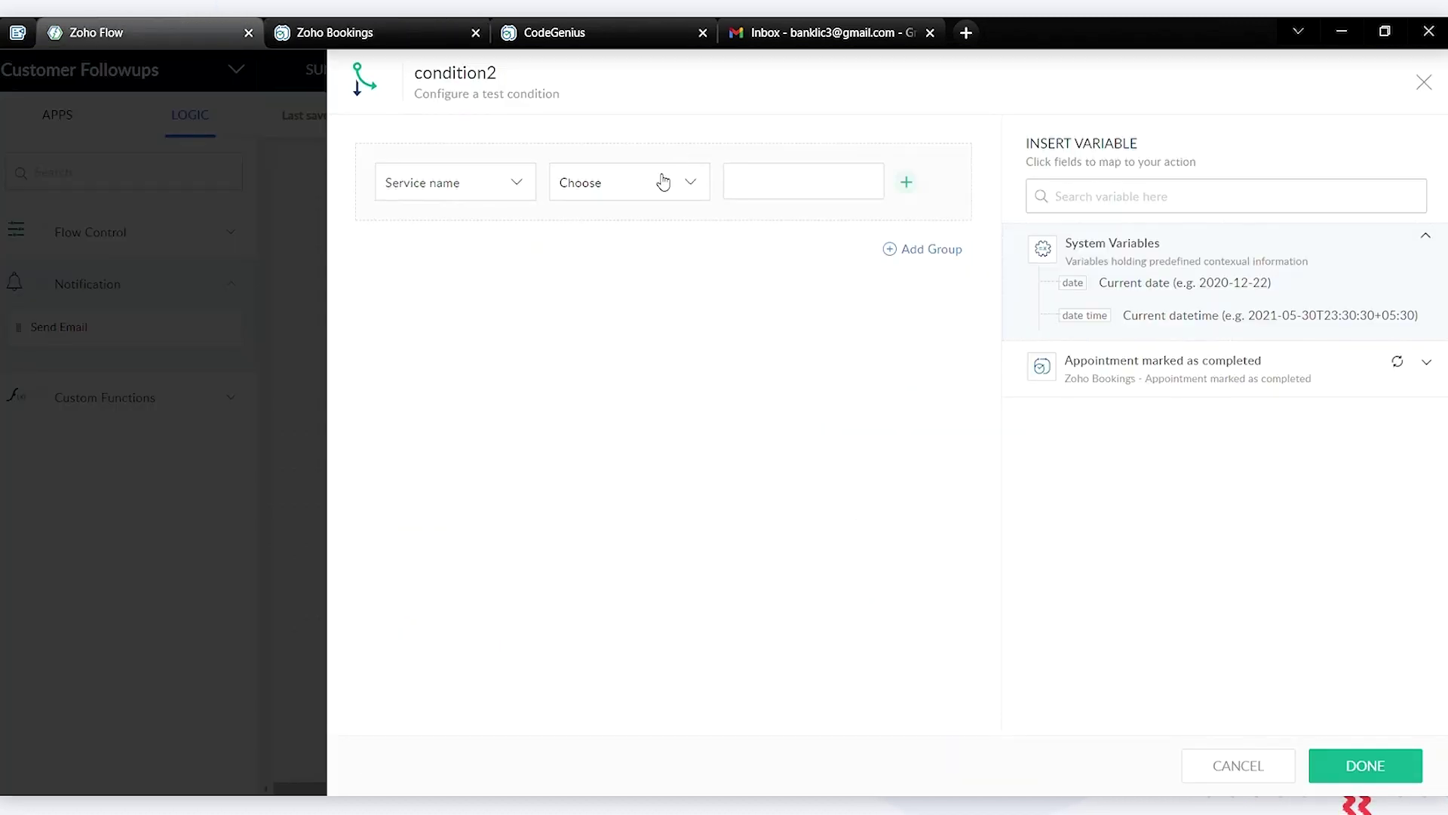
Set condition2 to Service name equals 'Dental Appointment' and save it
left_click(663, 181)
left_click(627, 420)
left_click(803, 184)
key("ctrl+v")
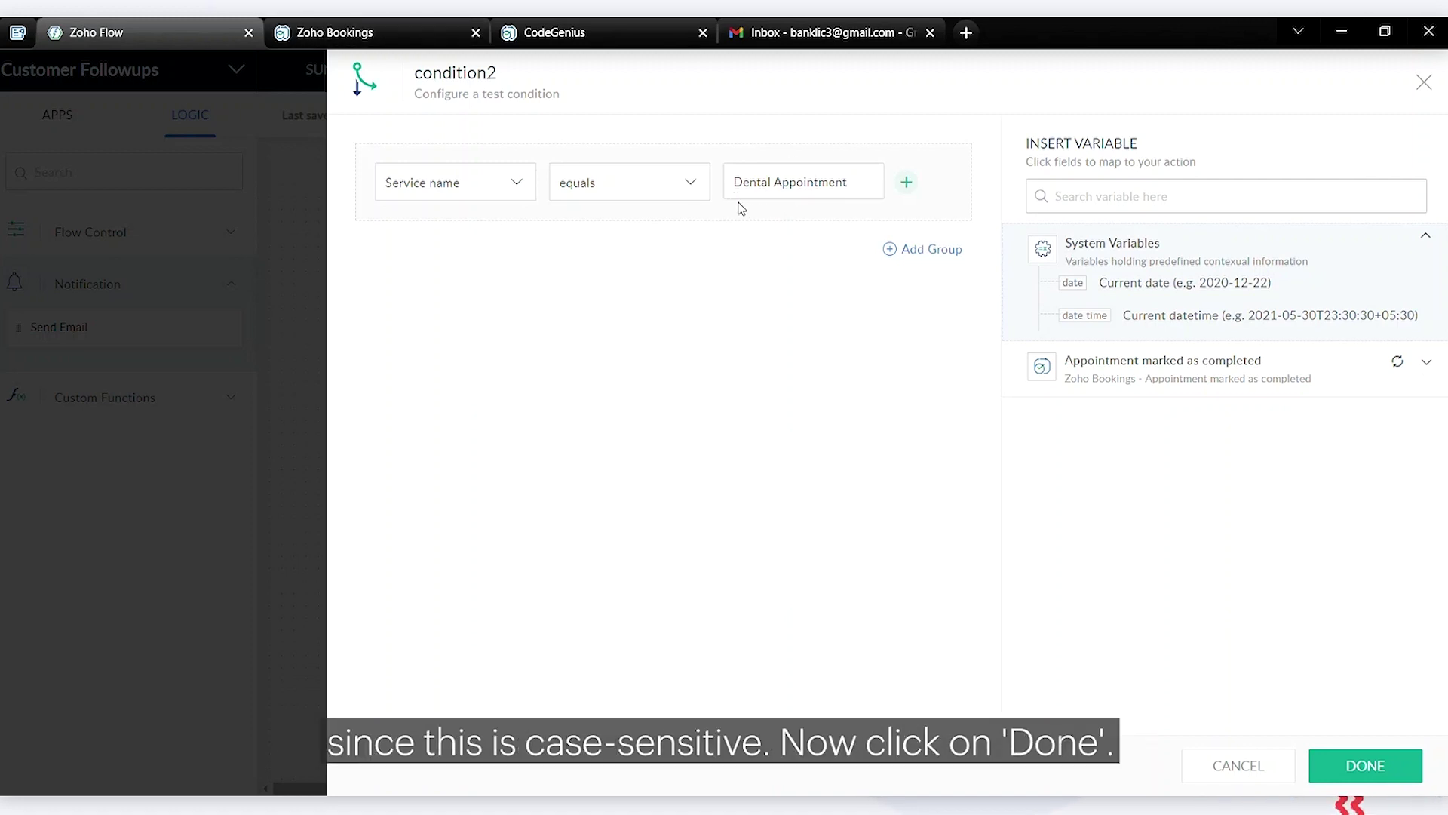
left_click(1328, 760)
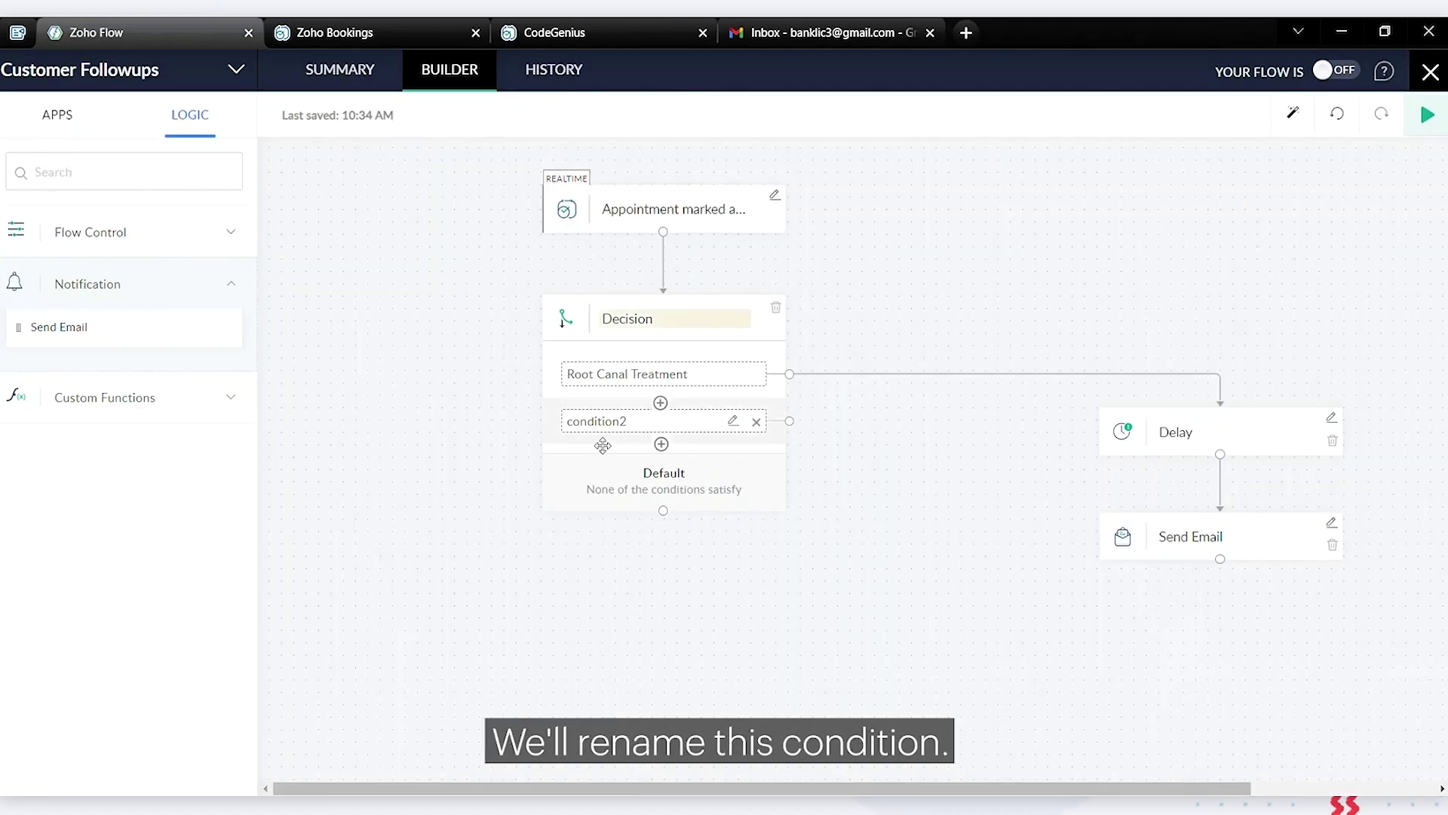
Rename condition2 to 'Dental Appointment' and place a Delay step under that branch
double_click(635, 426)
type("Dental Appointment")
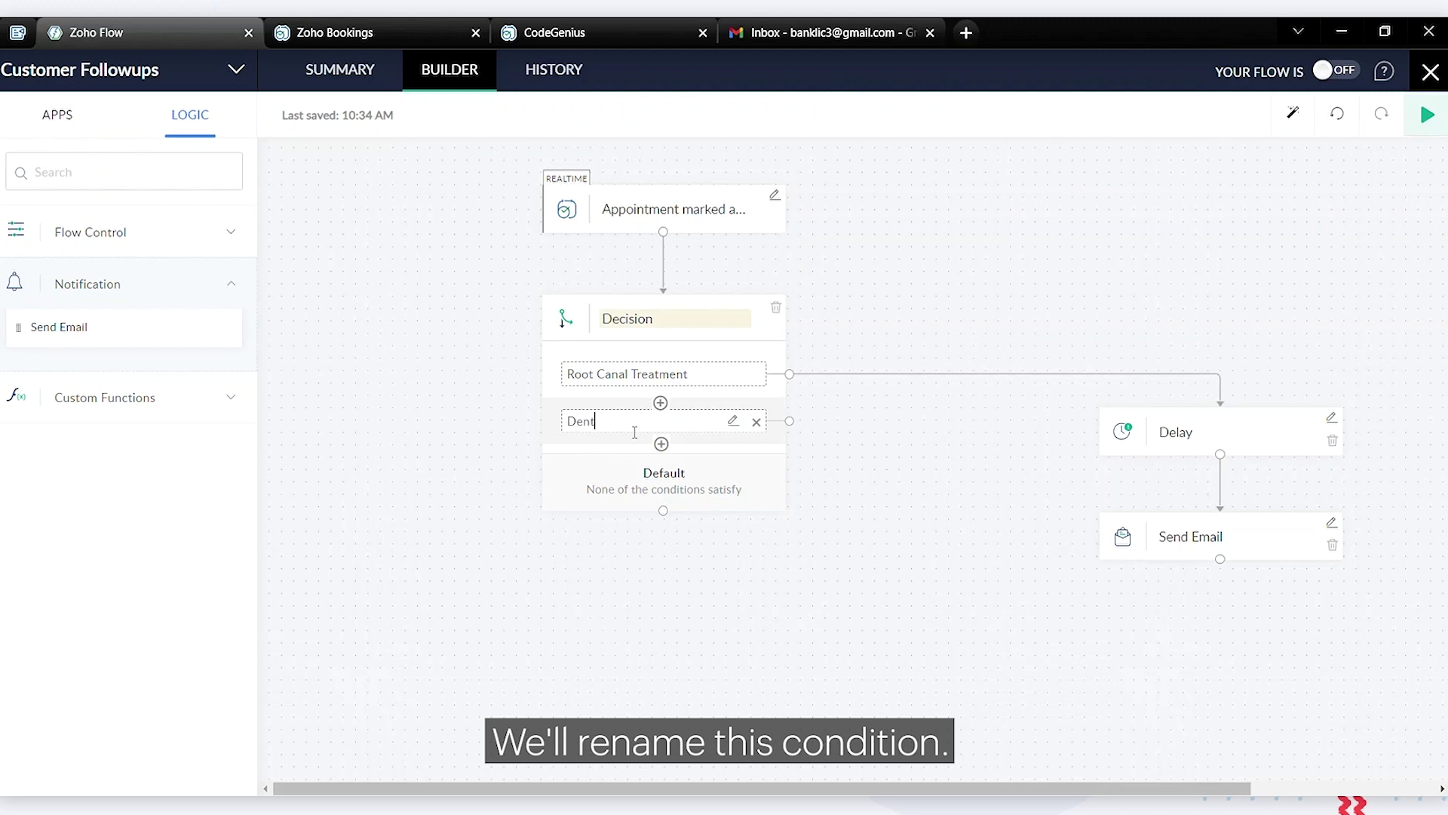
left_click(926, 517)
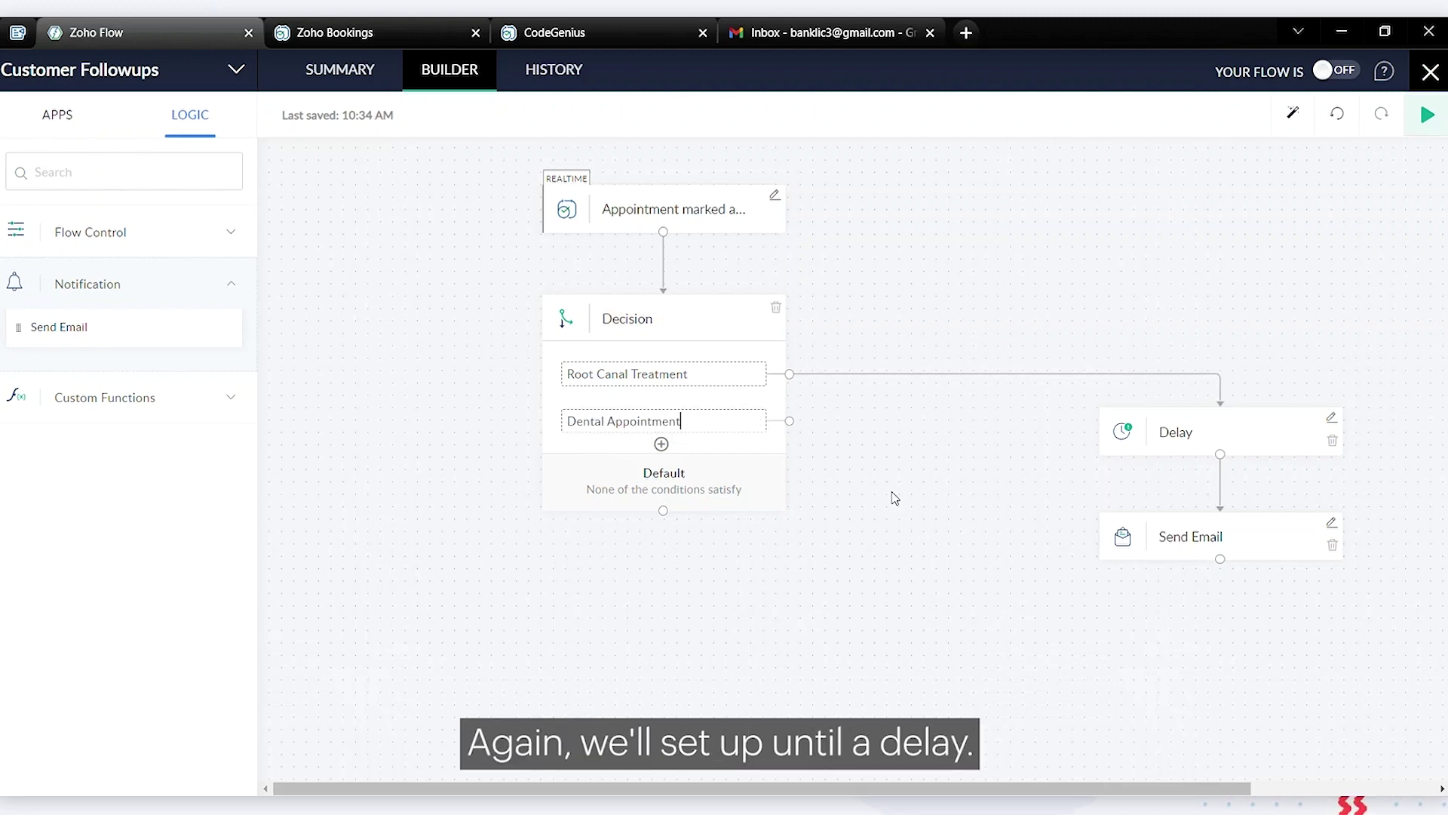
left_click(144, 230)
left_click_drag(175, 376, 928, 581)
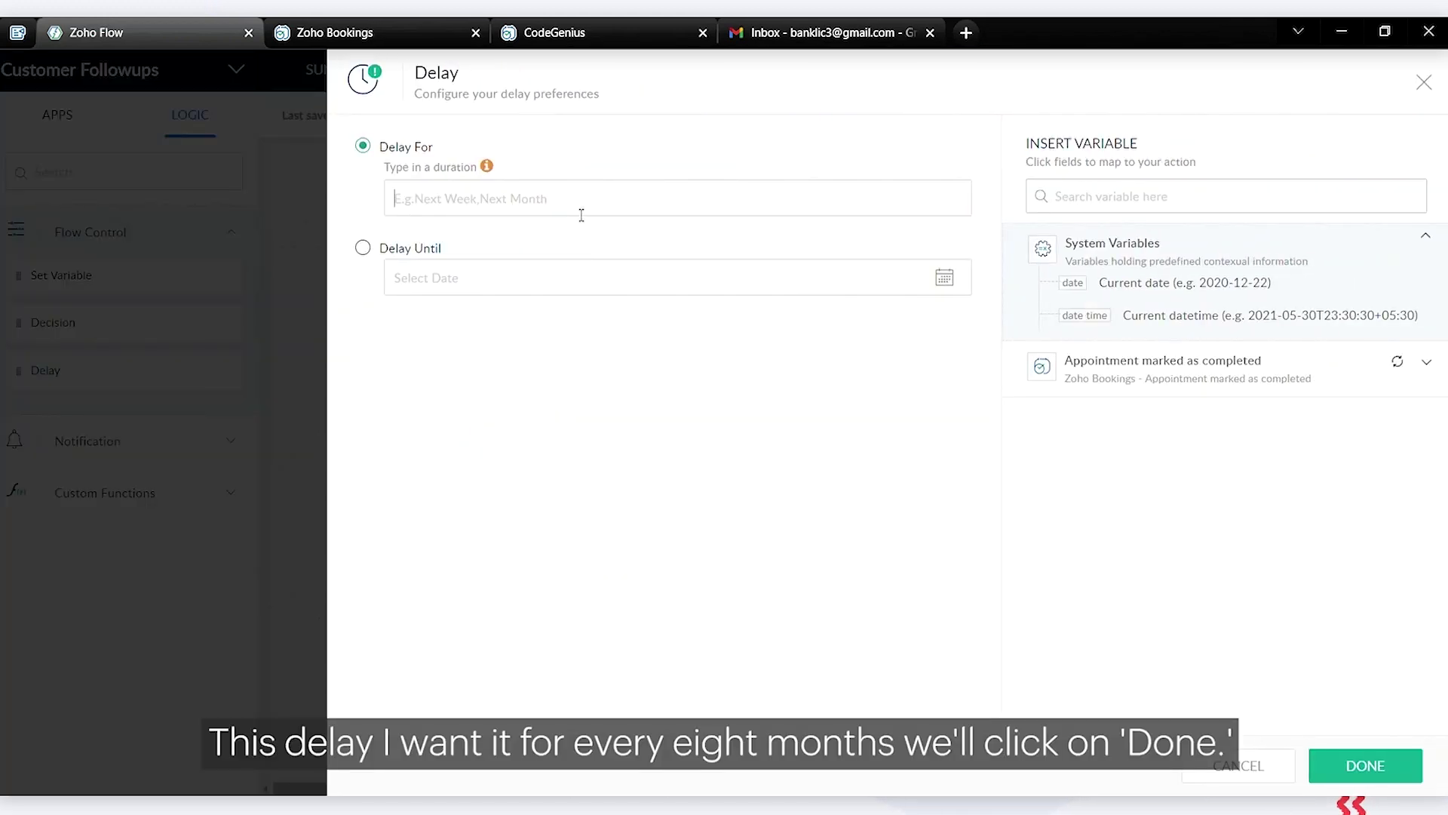
Set the Dental Appointment branch's Delay For to 8 Months and save it
type("8 Months")
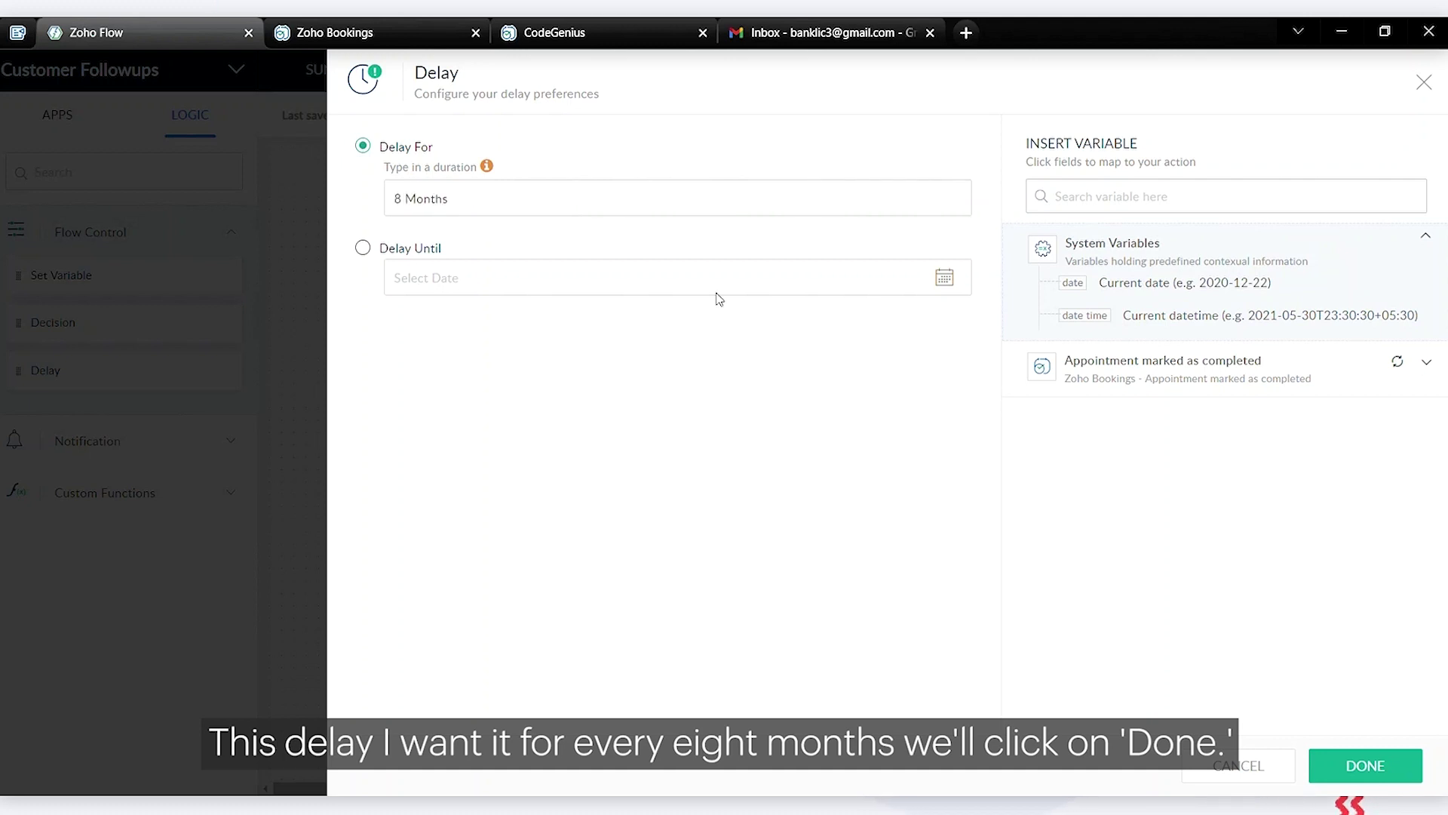
left_click(1360, 779)
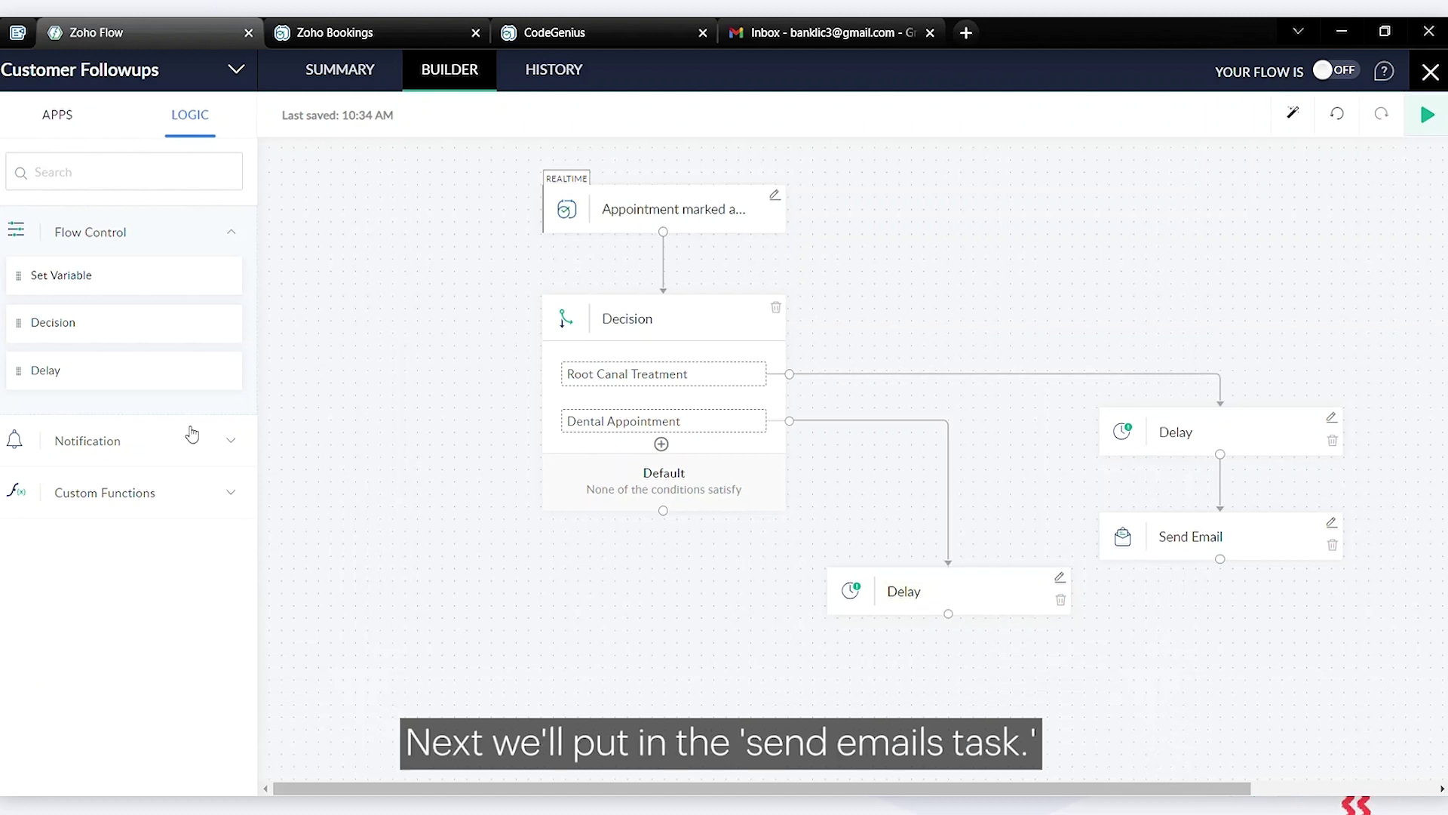
left_click(169, 459)
Add a Send Email from the account's address to ${trigger.customer_email}, subject 'Due for a General Appointment'
left_click_drag(150, 349, 922, 723)
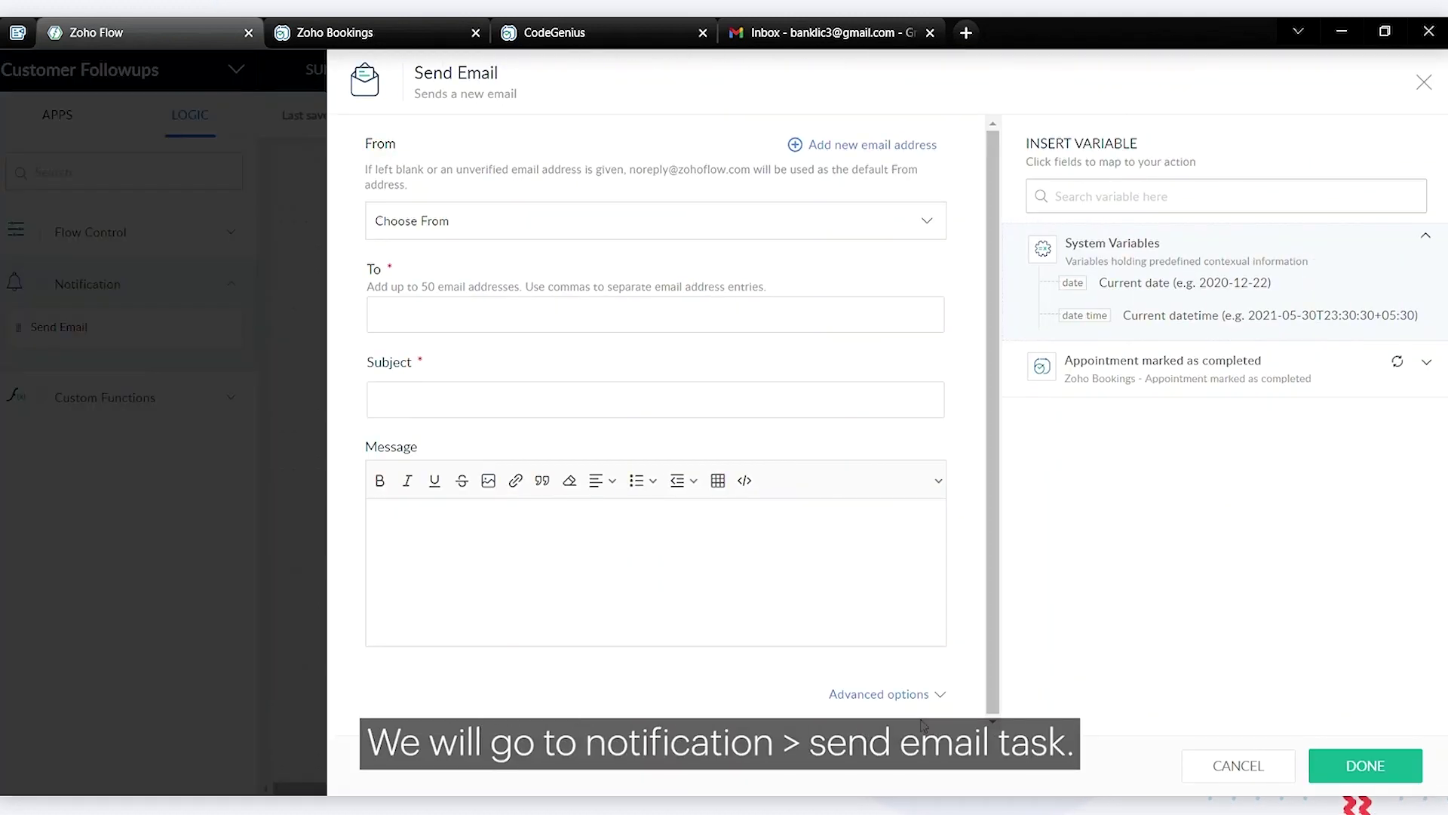
left_click(733, 234)
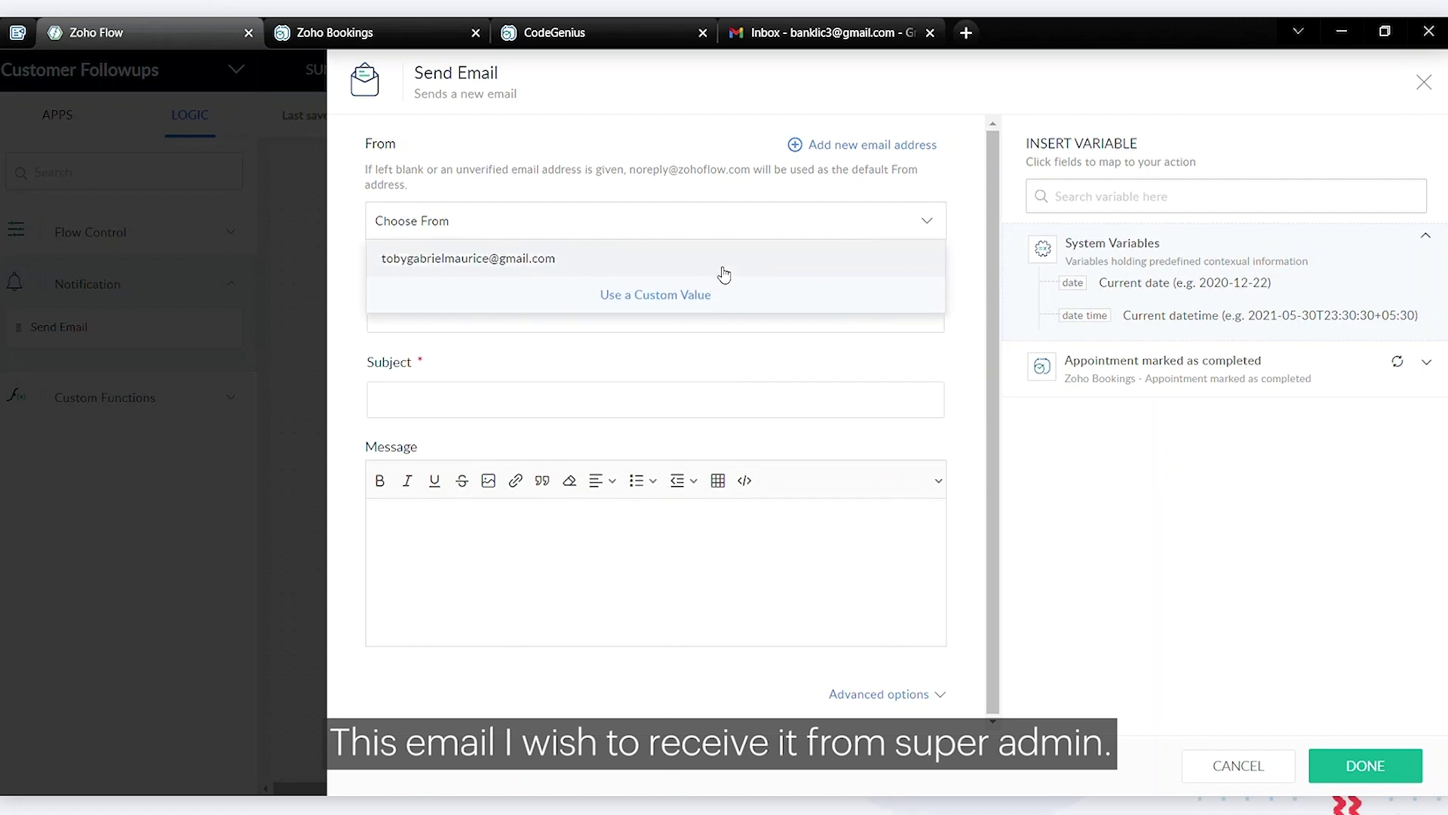
left_click(724, 264)
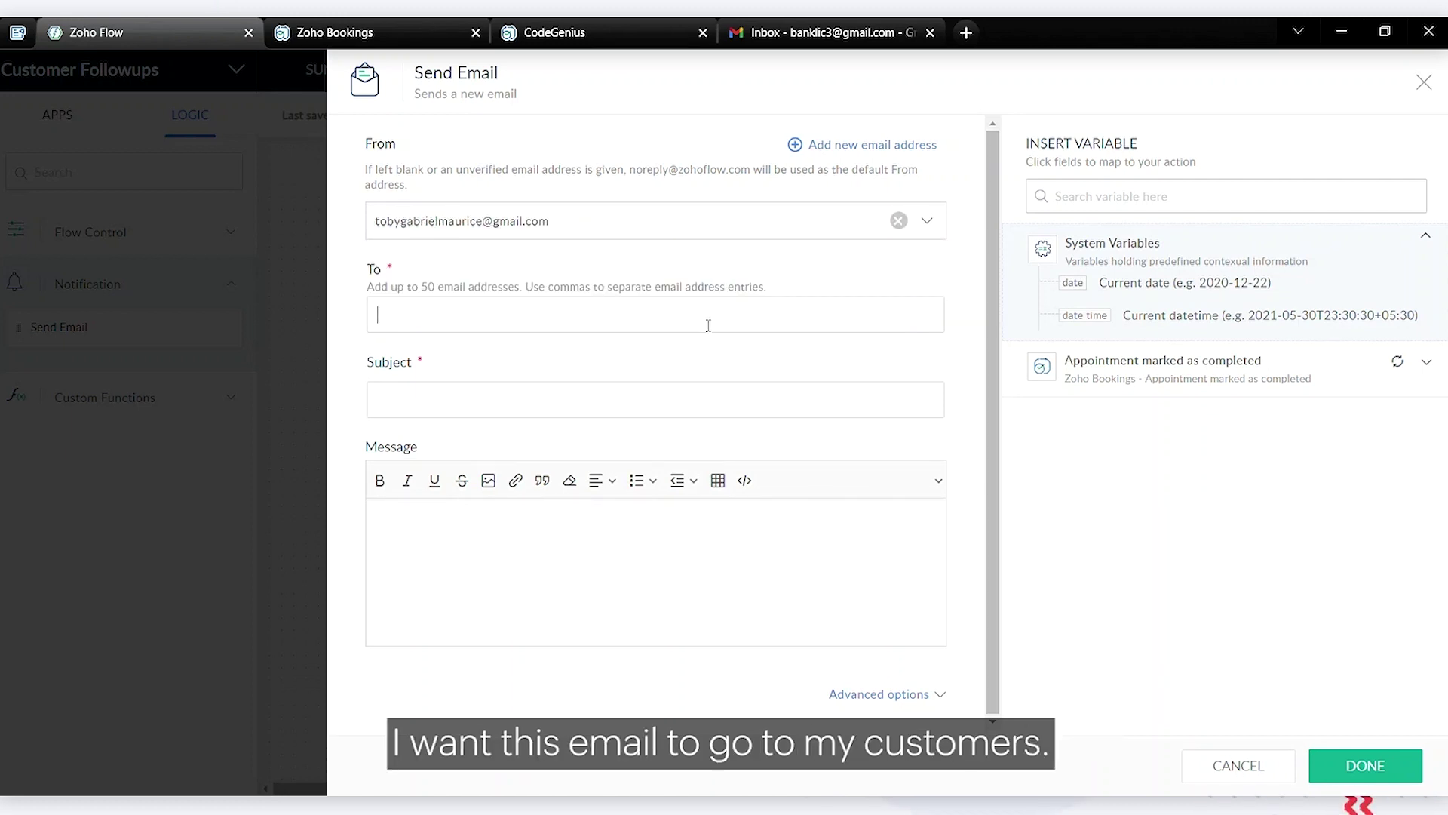
left_click(1207, 379)
scroll(1208, 470, "down", 5)
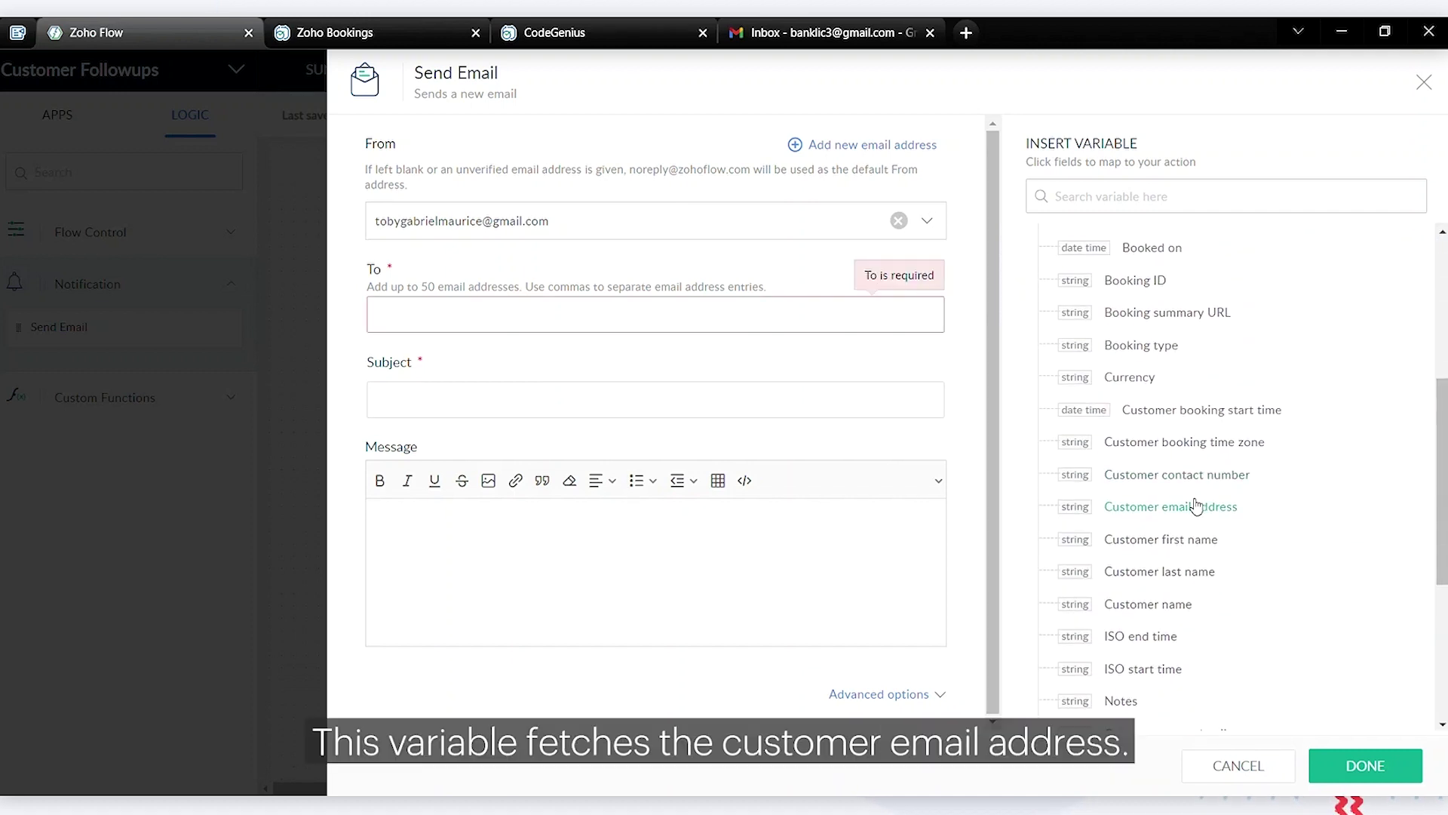
left_click(1196, 505)
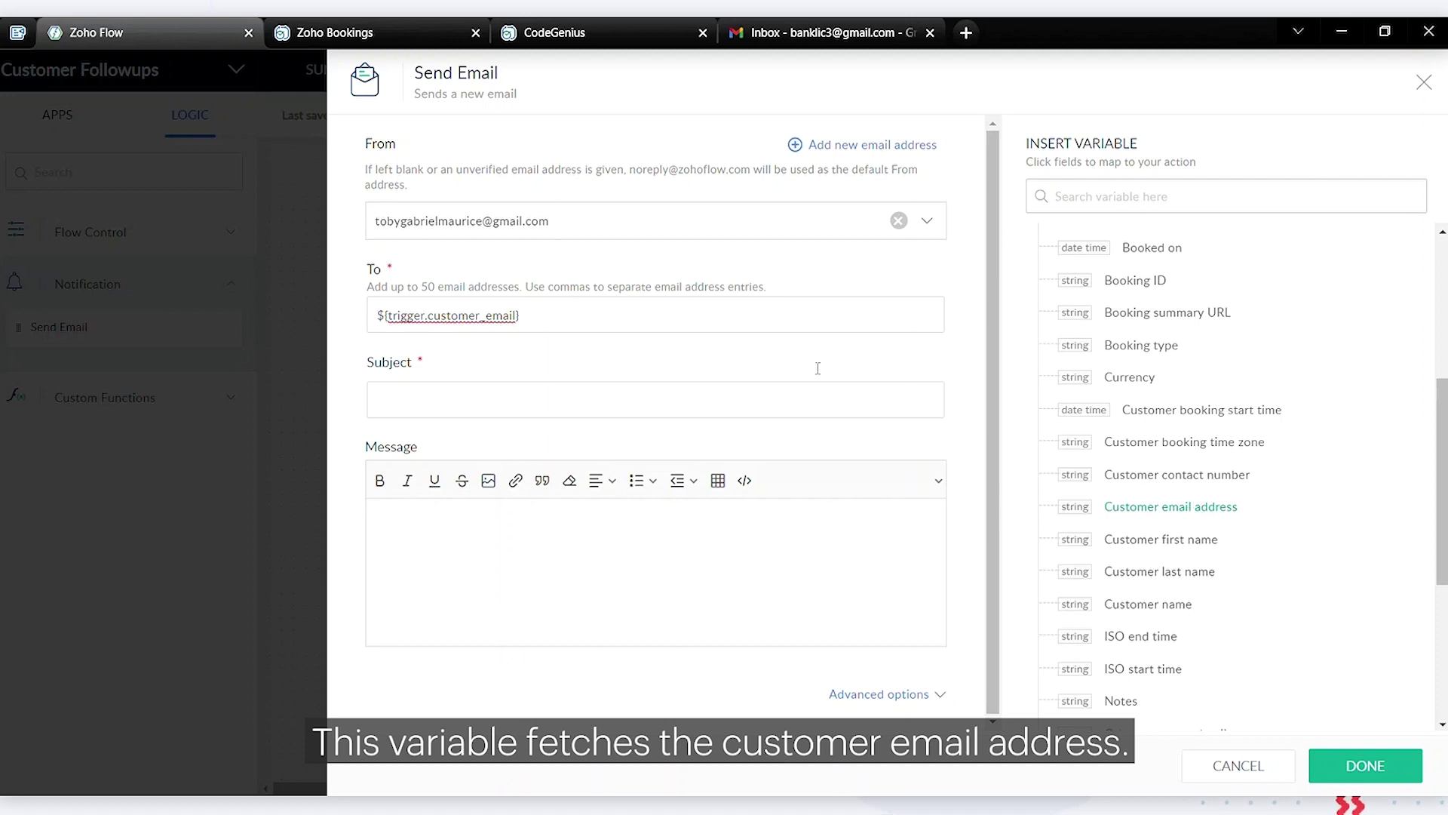
left_click(727, 401)
type("Due for a General Appointment")
left_click(682, 571)
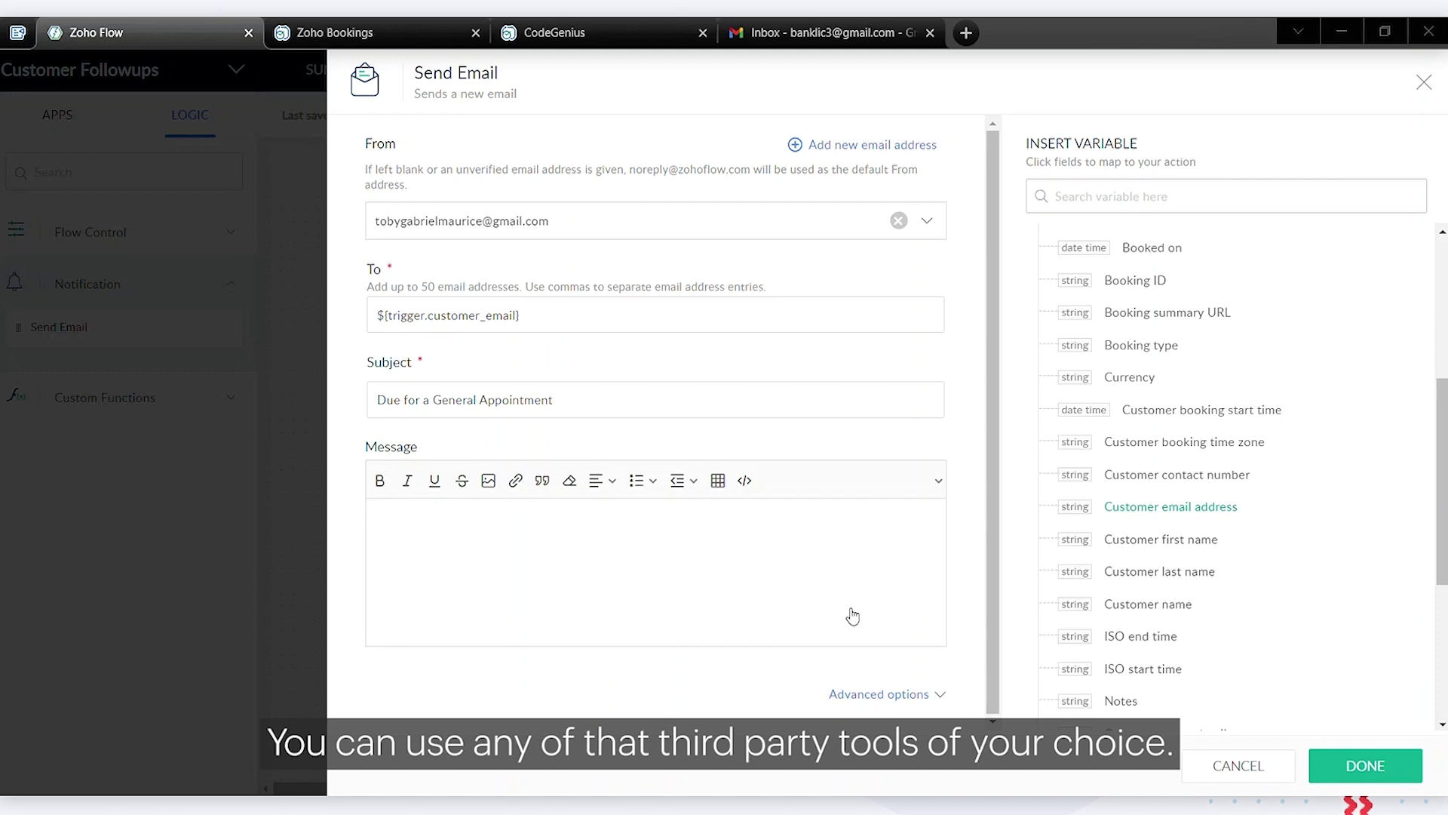
Replace the message body's source markup with the pasted Bright Smiles HTML template
left_click(854, 615)
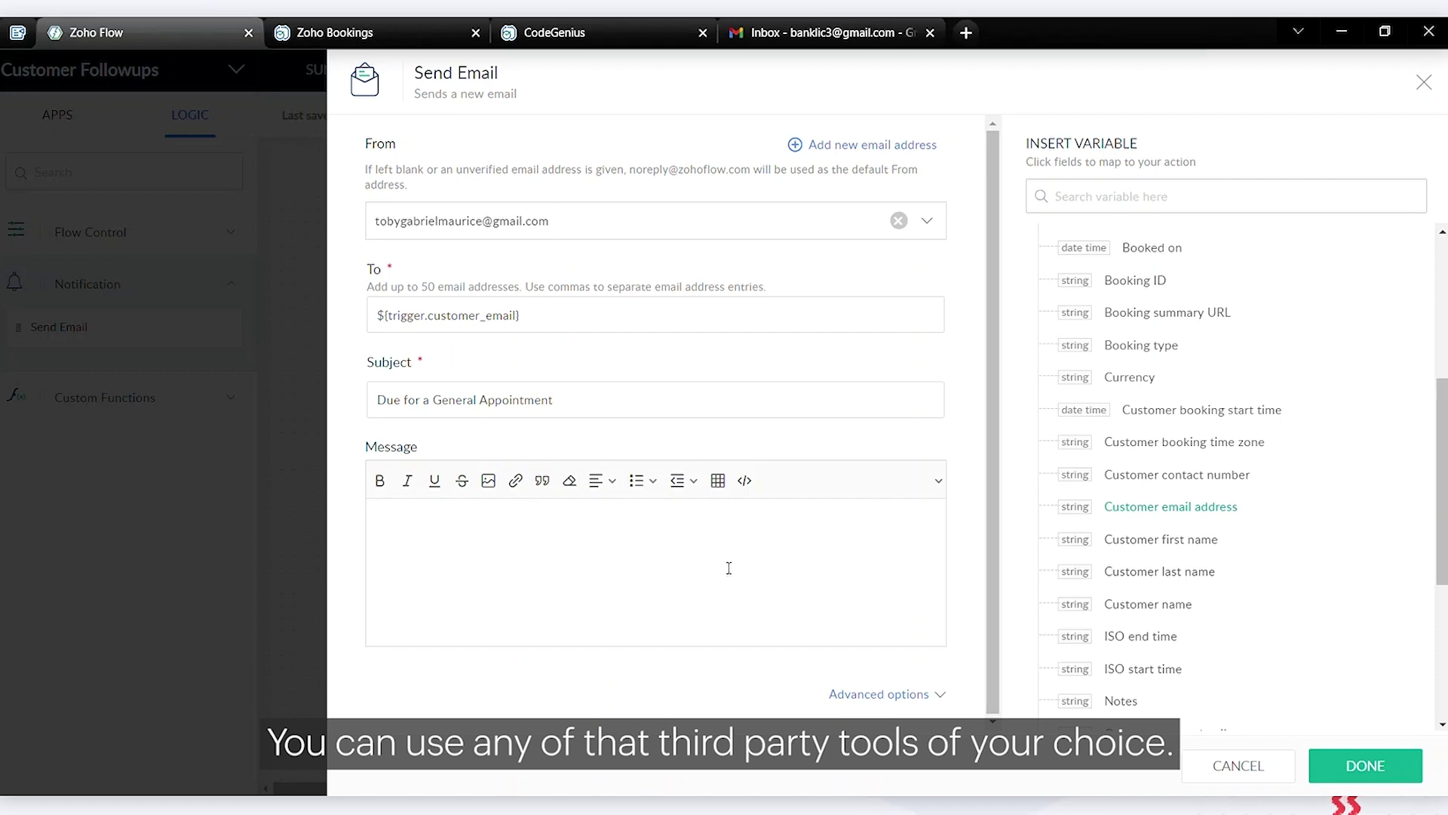
left_click(745, 482)
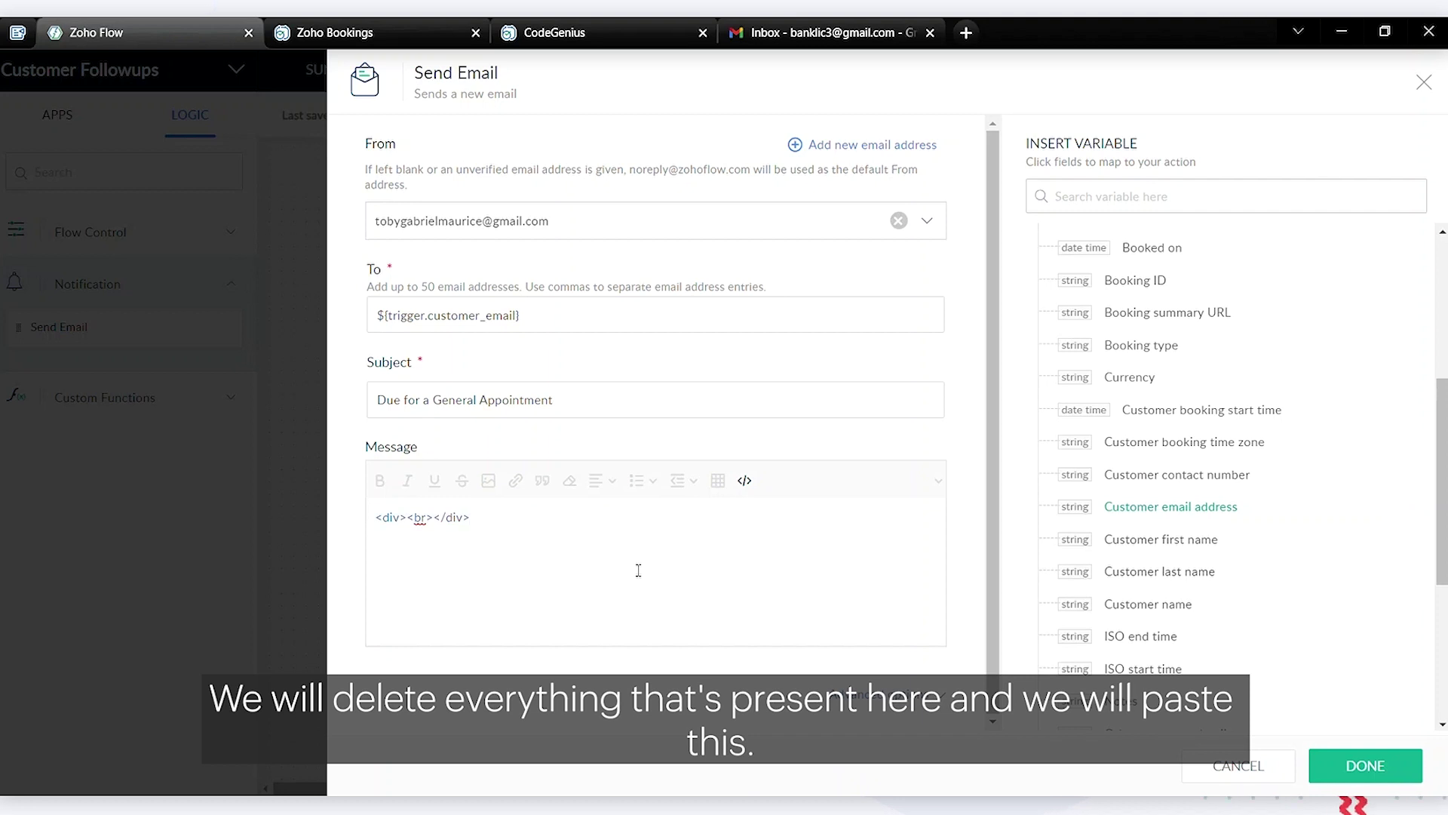
key("ctrl+a")
key("BackSpace")
key("ctrl+v")
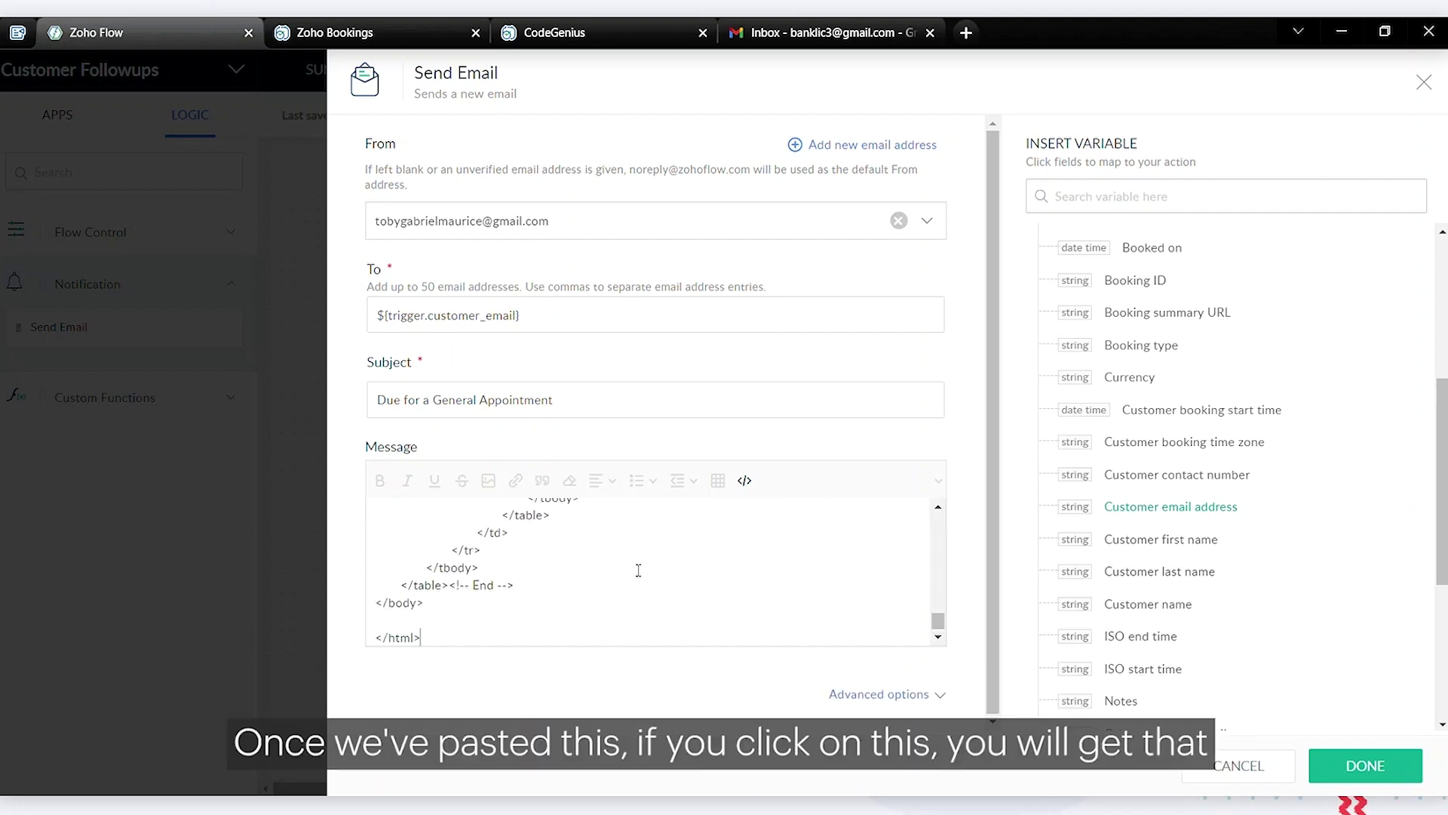
left_click(747, 486)
scroll(737, 579, "down", 2)
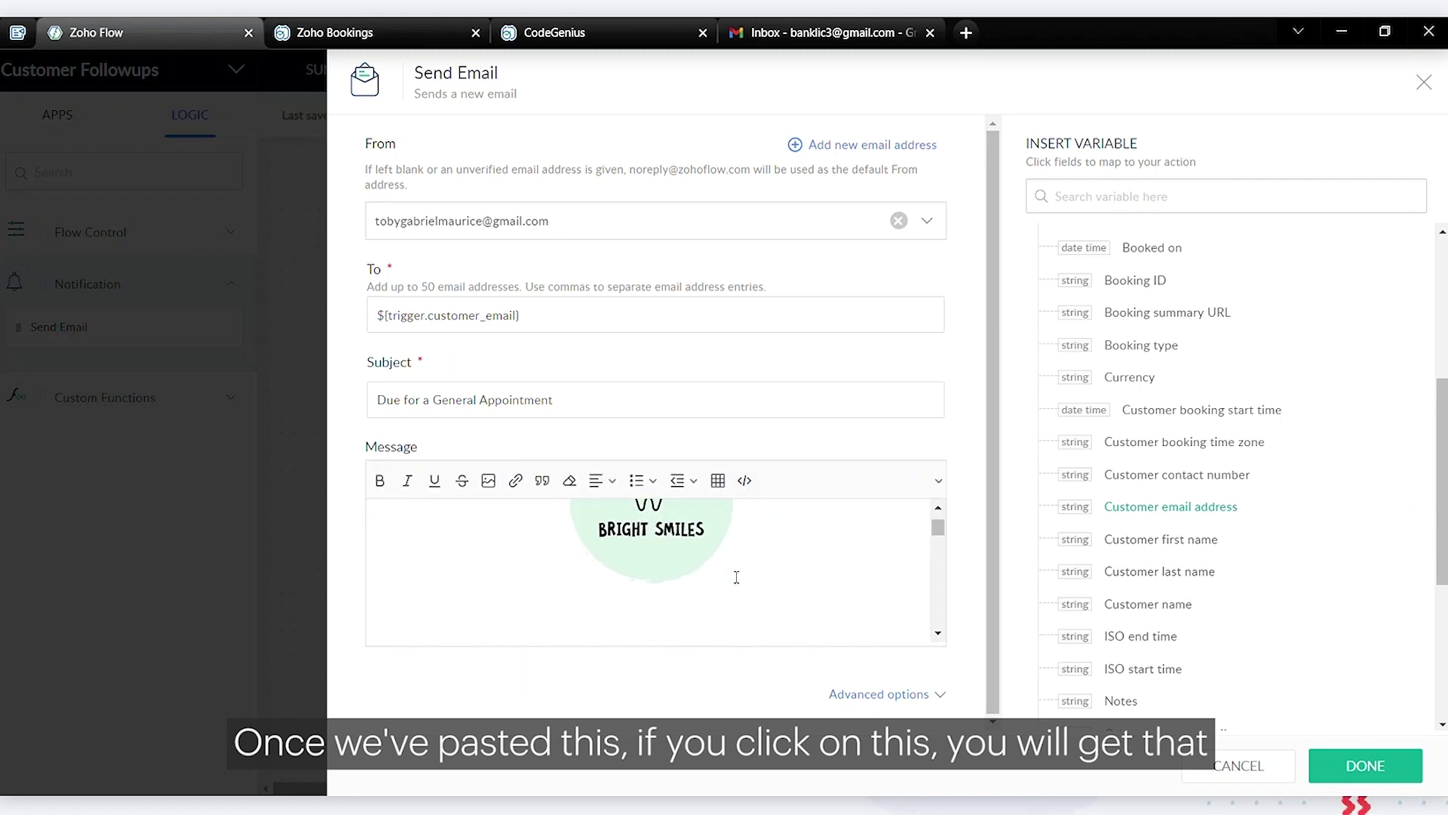
scroll(737, 577, "down", 5)
scroll(737, 577, "down", 6)
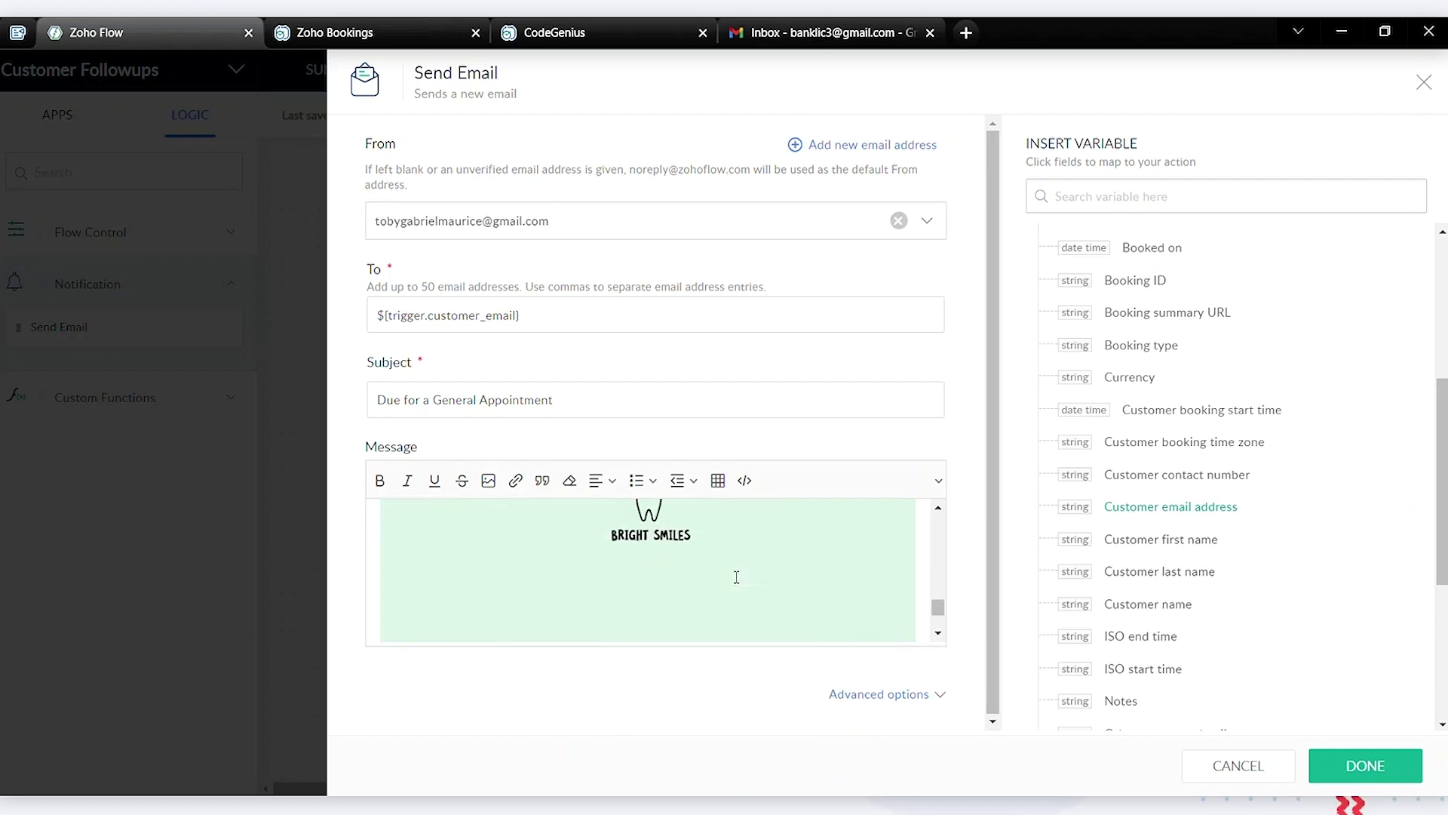
scroll(737, 577, "up", 6)
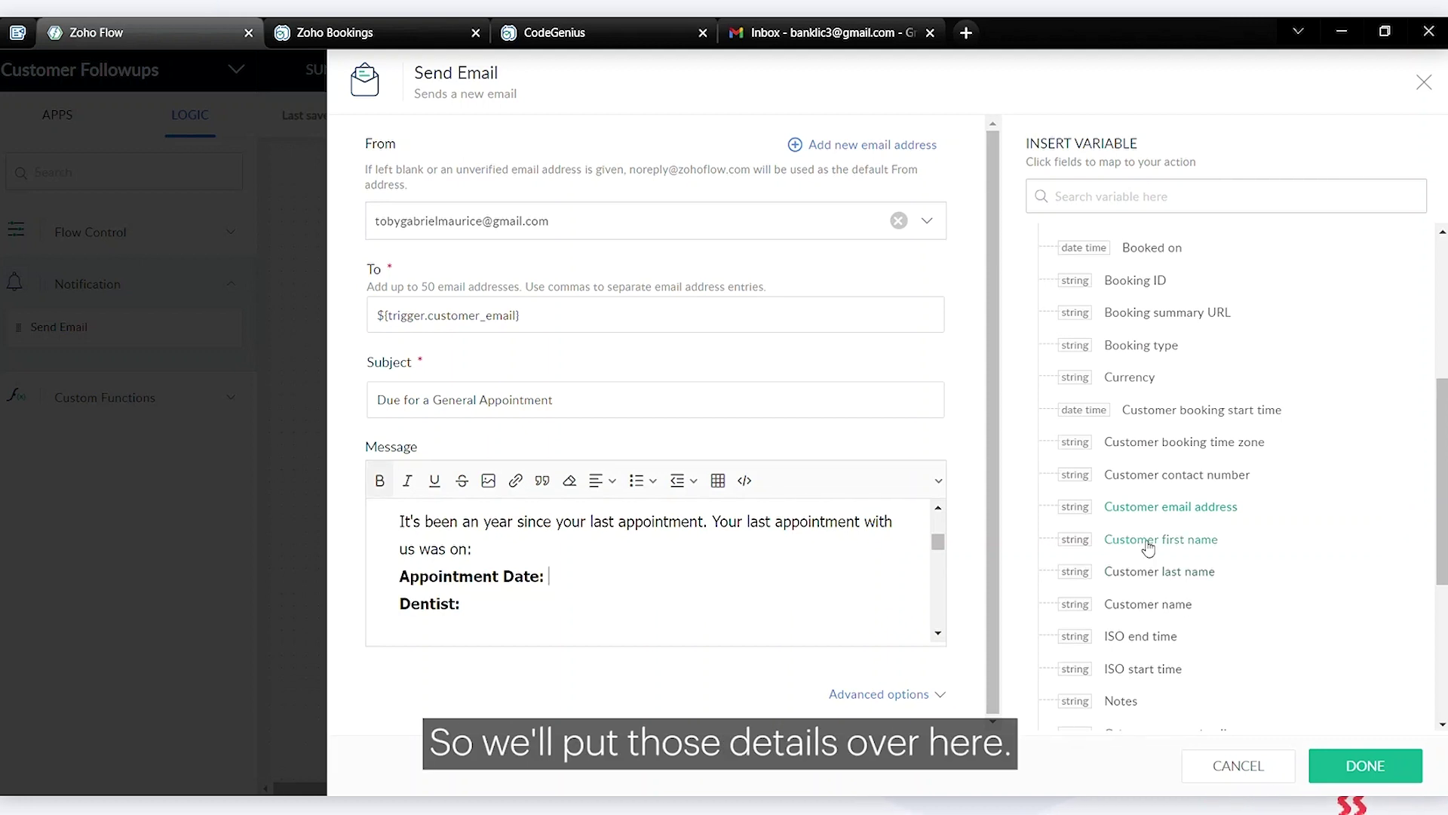
scroll(1147, 543, "up", 4)
Insert Appointment start time and Staff name variables after Appointment Date and Dentist, then save
left_click(1205, 443)
left_click(587, 620)
scroll(1301, 574, "down", 6)
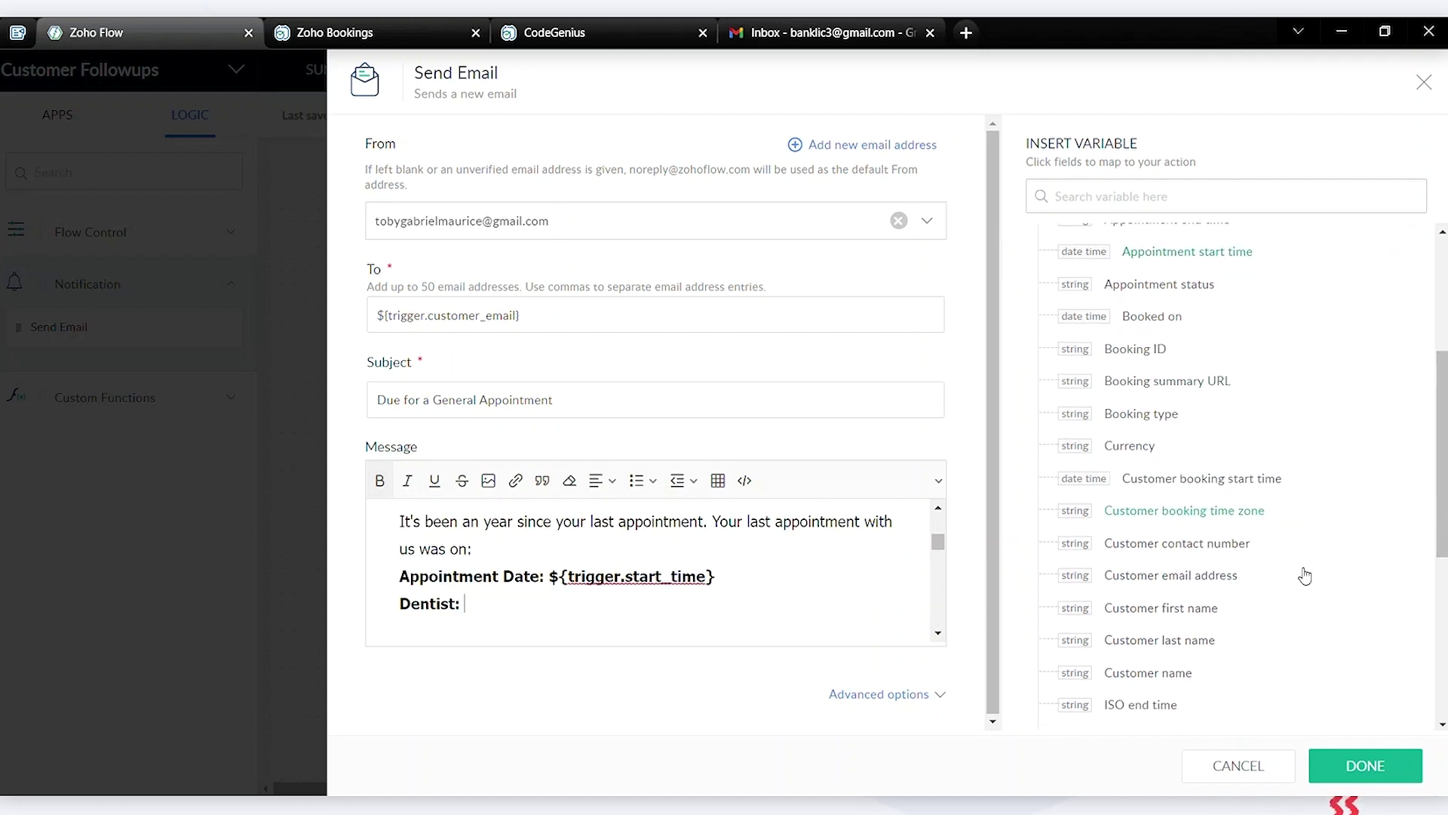
scroll(1301, 573, "down", 3)
left_click(1124, 569)
scroll(802, 613, "up", 3)
scroll(802, 613, "down", 10)
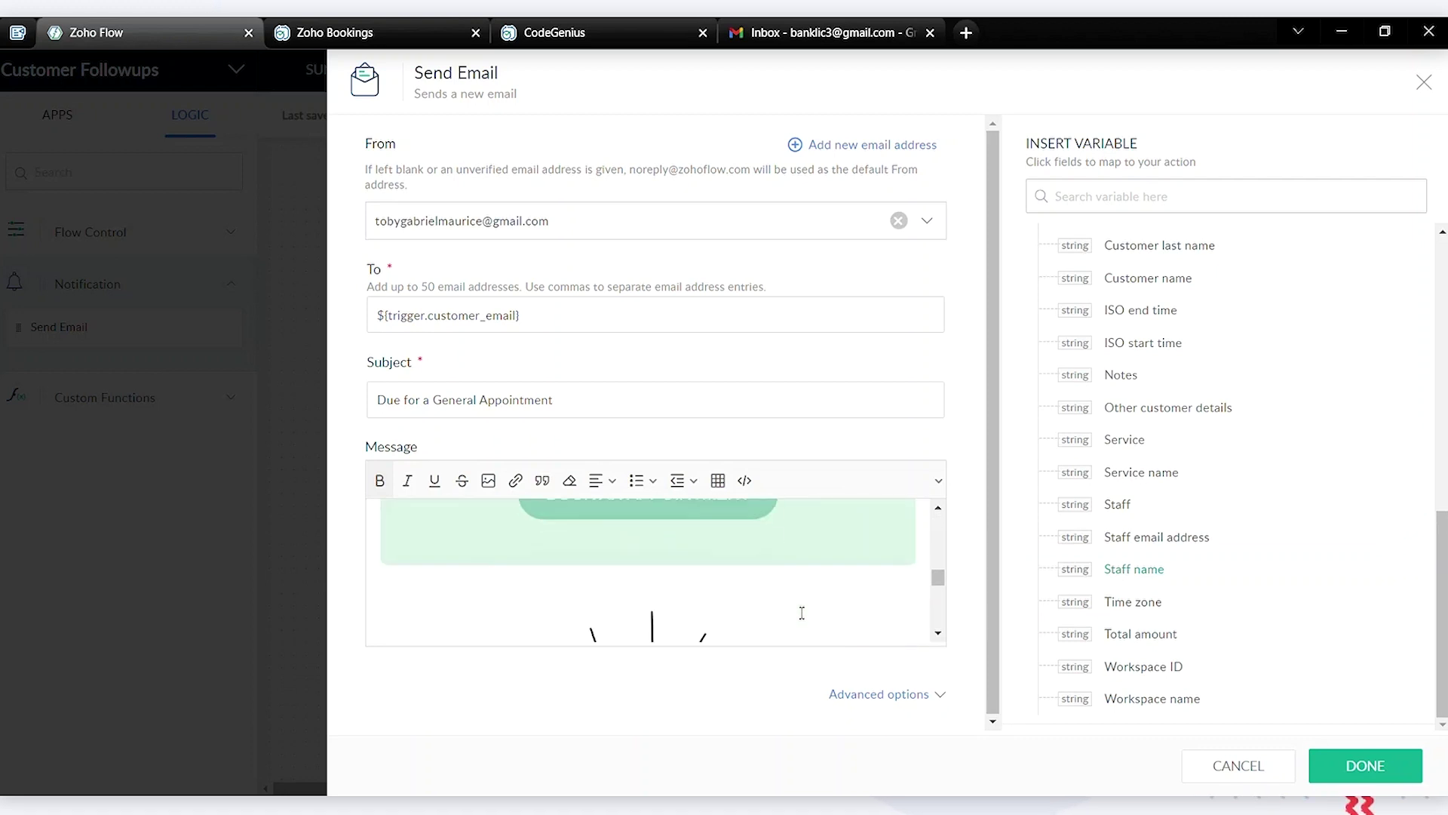
left_click(1356, 765)
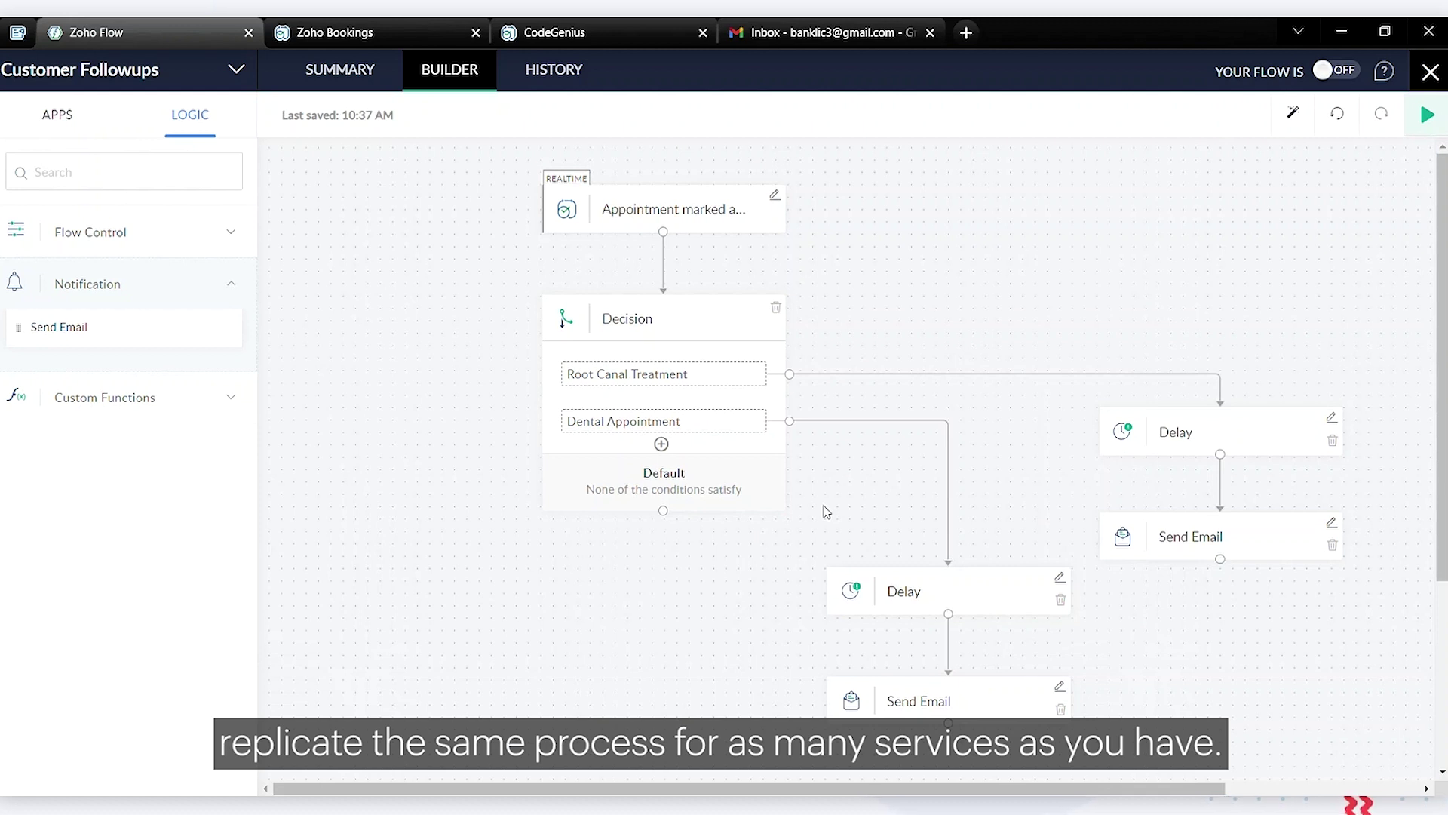
Run Test & Debug, close its results, and exit the builder to My Flows
scroll(826, 512, "down", 1)
scroll(1177, 257, "up", 1)
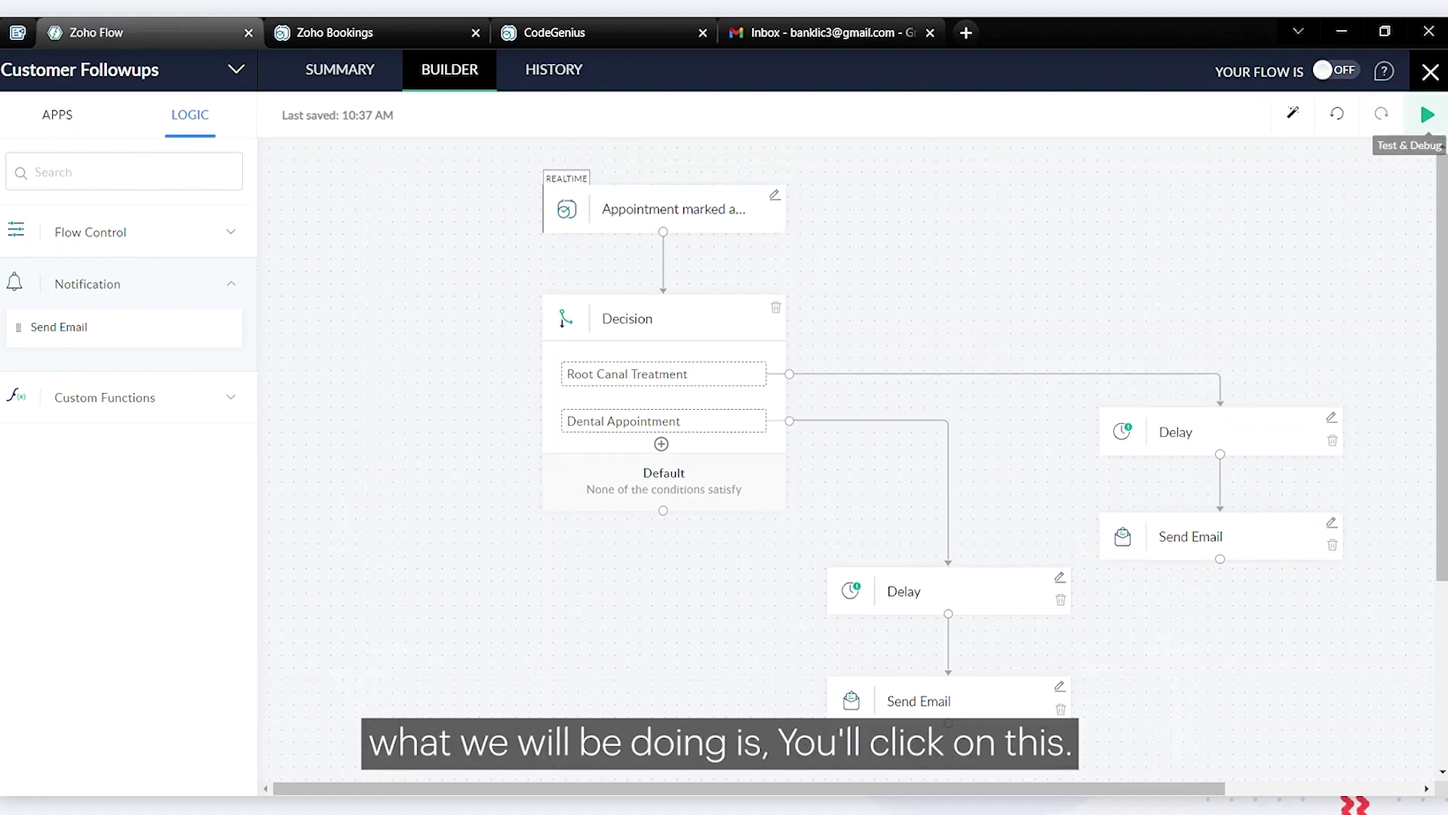
left_click(1426, 117)
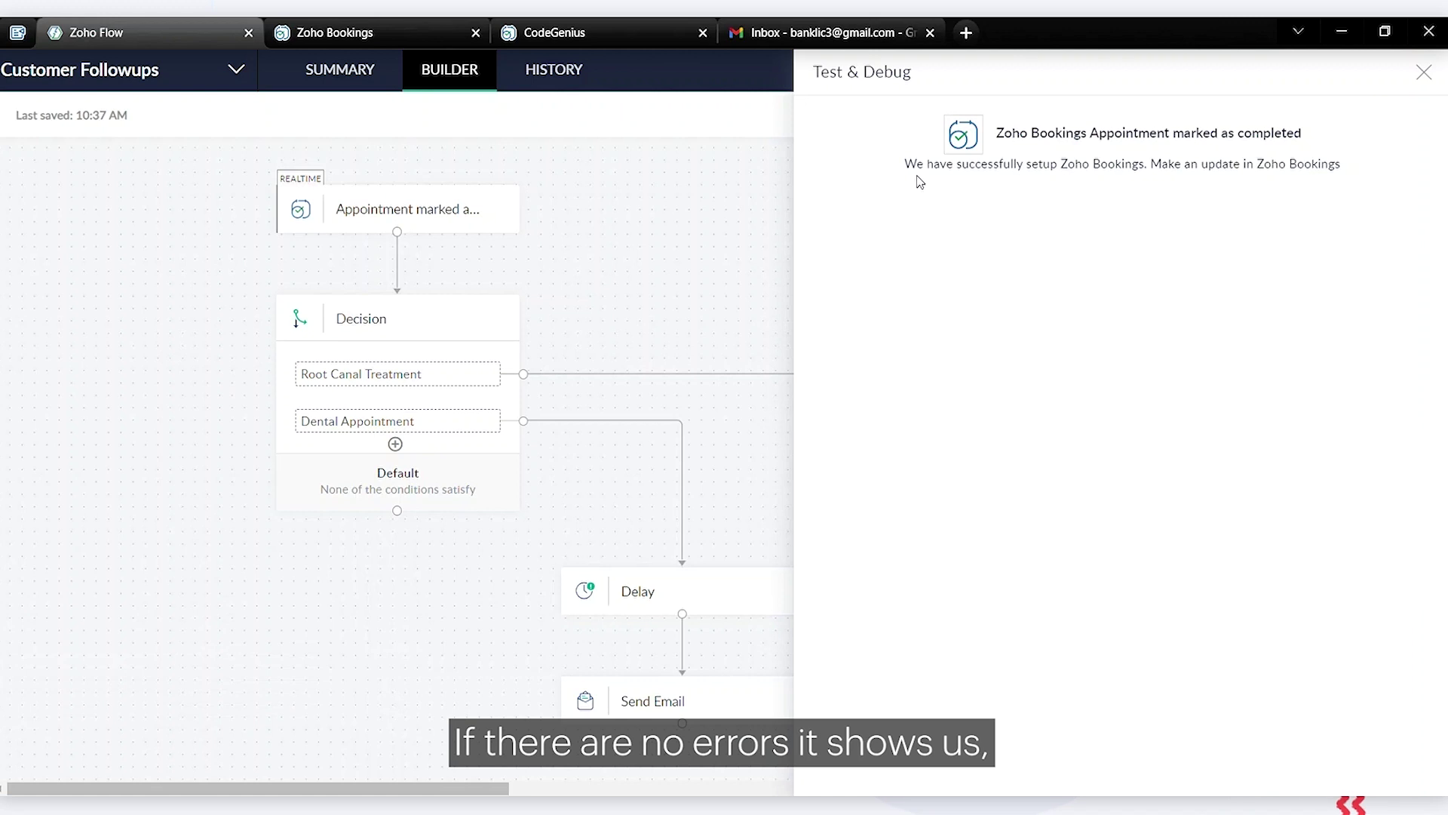
left_click(1424, 73)
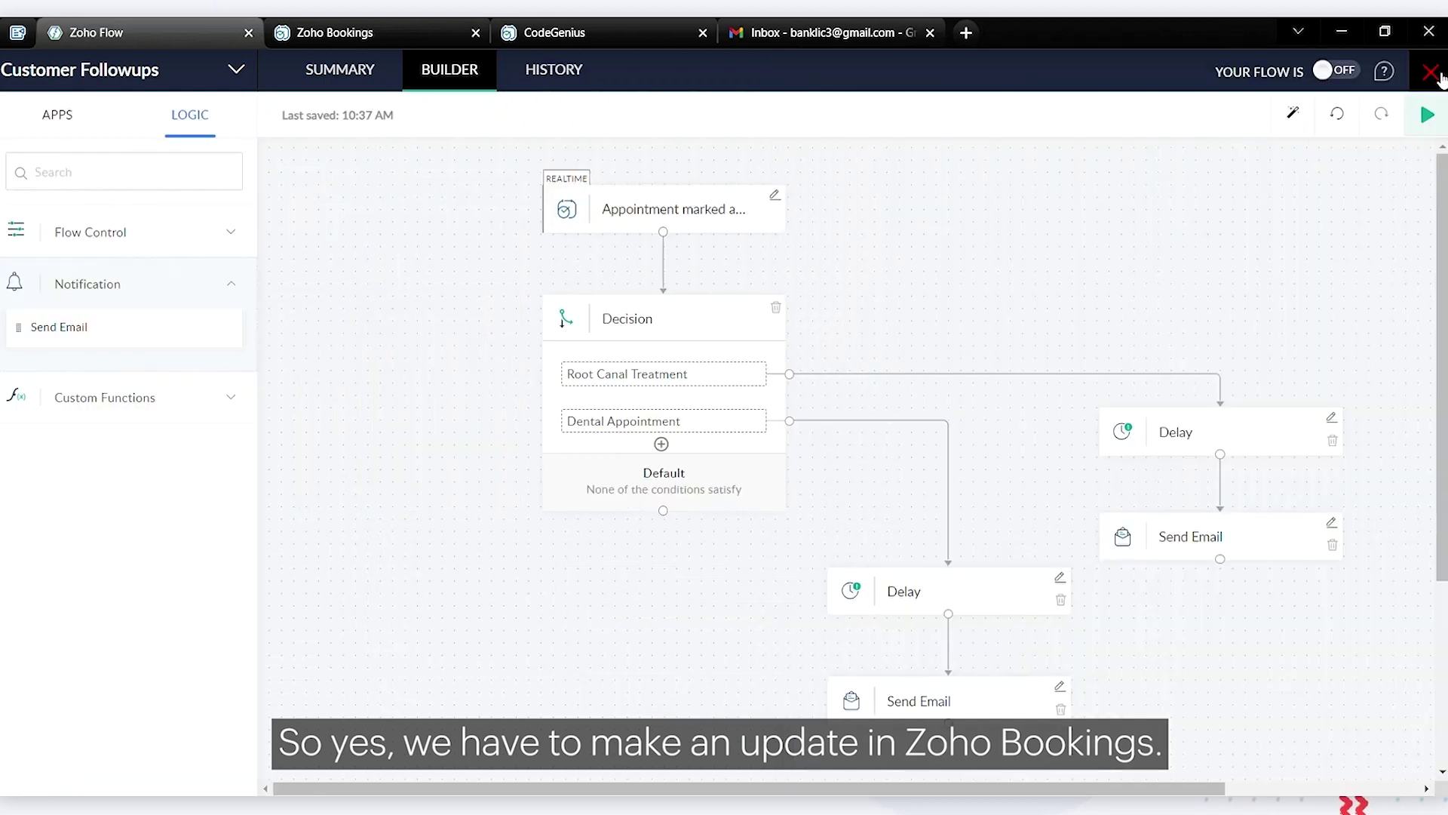
left_click(1431, 73)
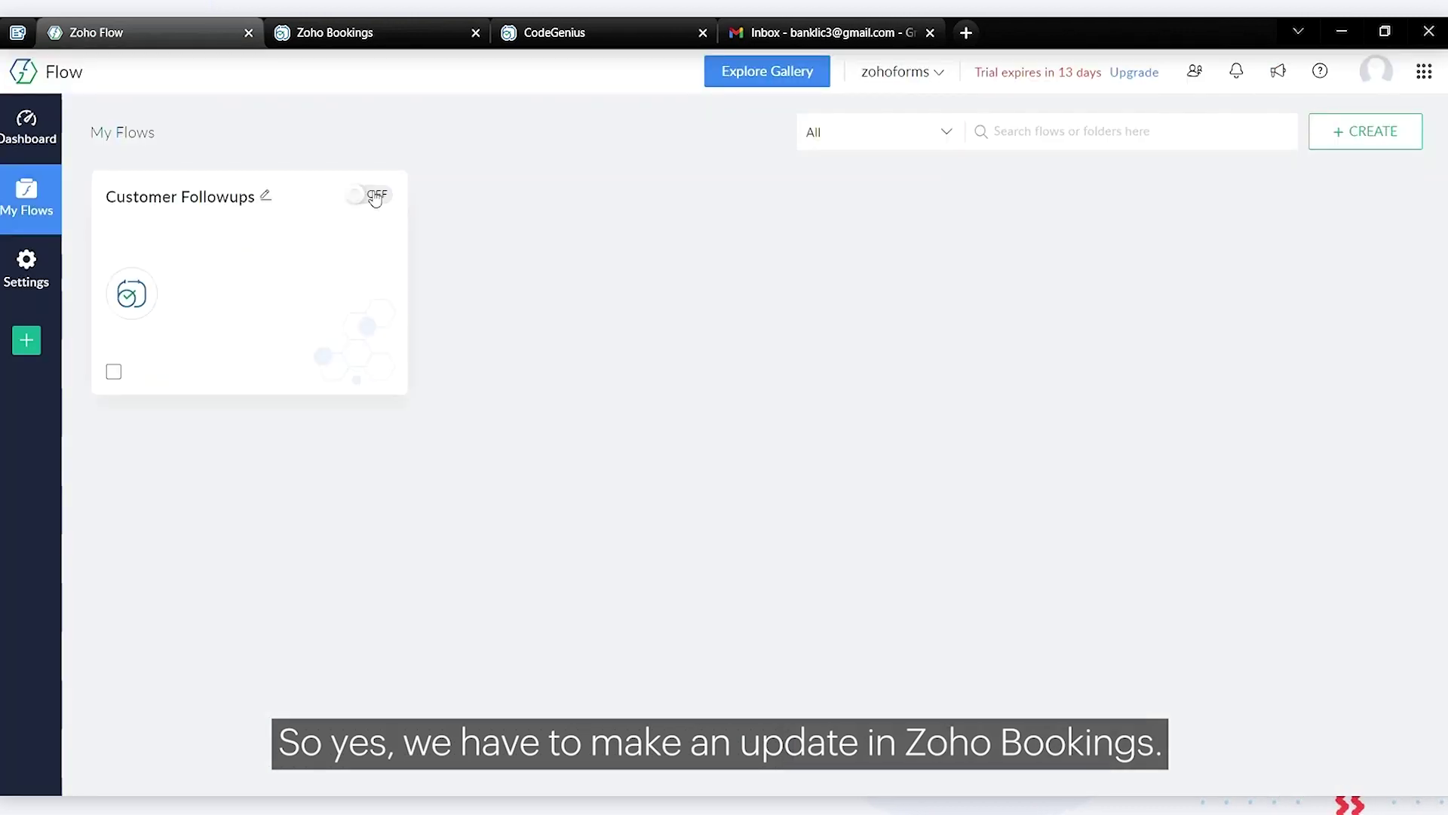
Toggle Customer Followups from OFF to ON and reopen it in the builder
left_click(374, 196)
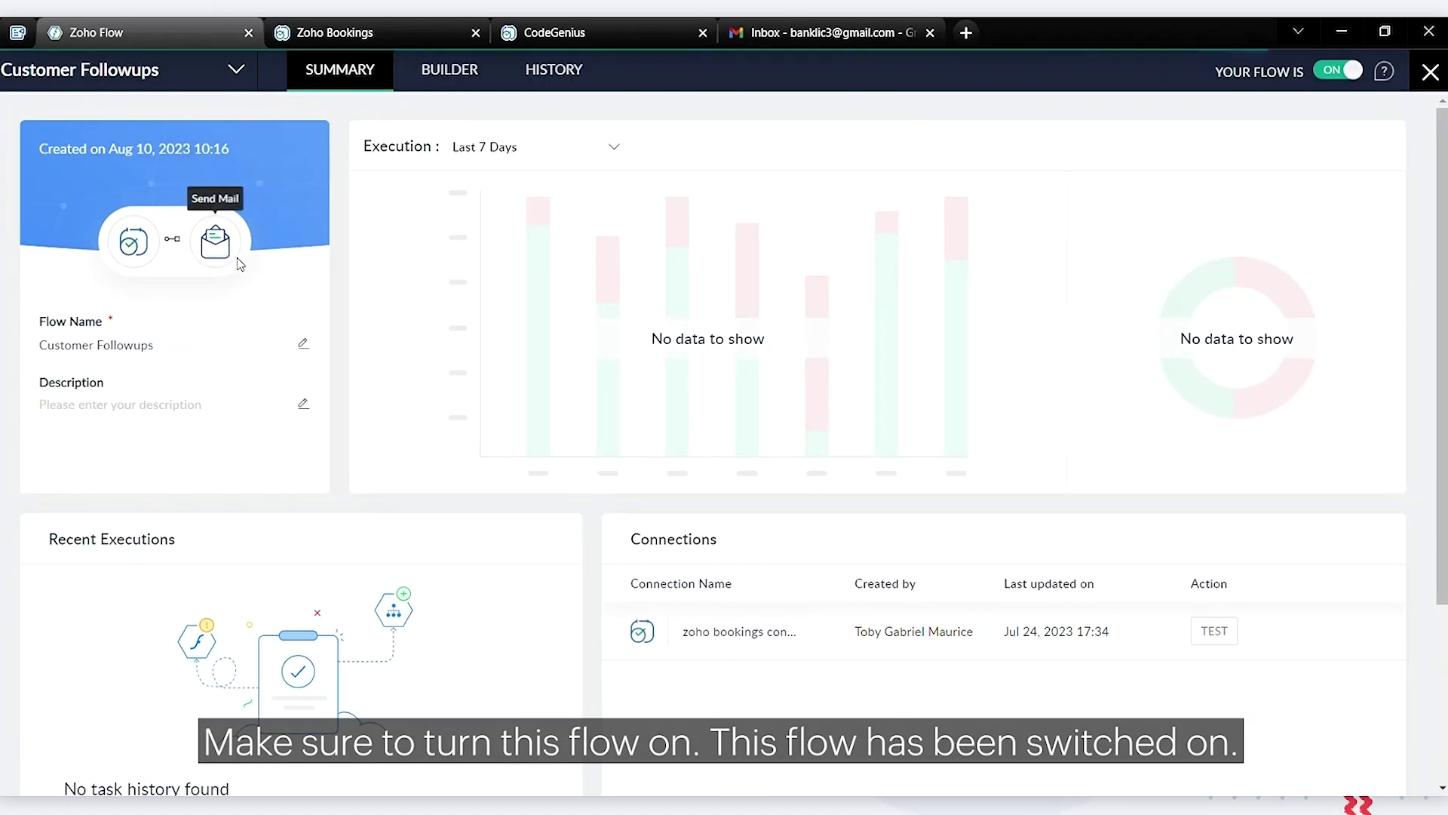
left_click(460, 73)
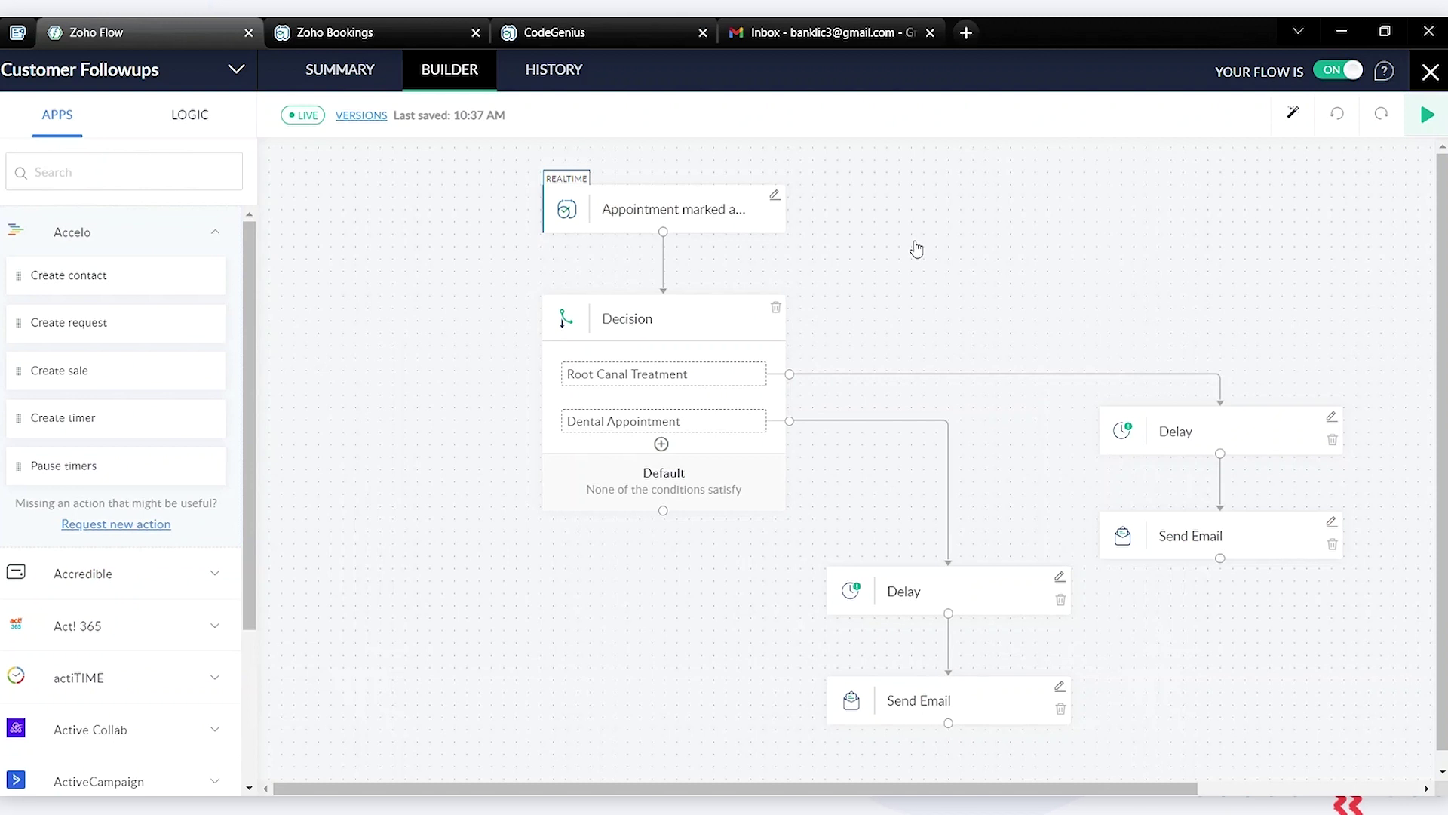
Change the Dental branch Delay from 8 Months to 1 Minute and apply the changes live
left_click(1059, 580)
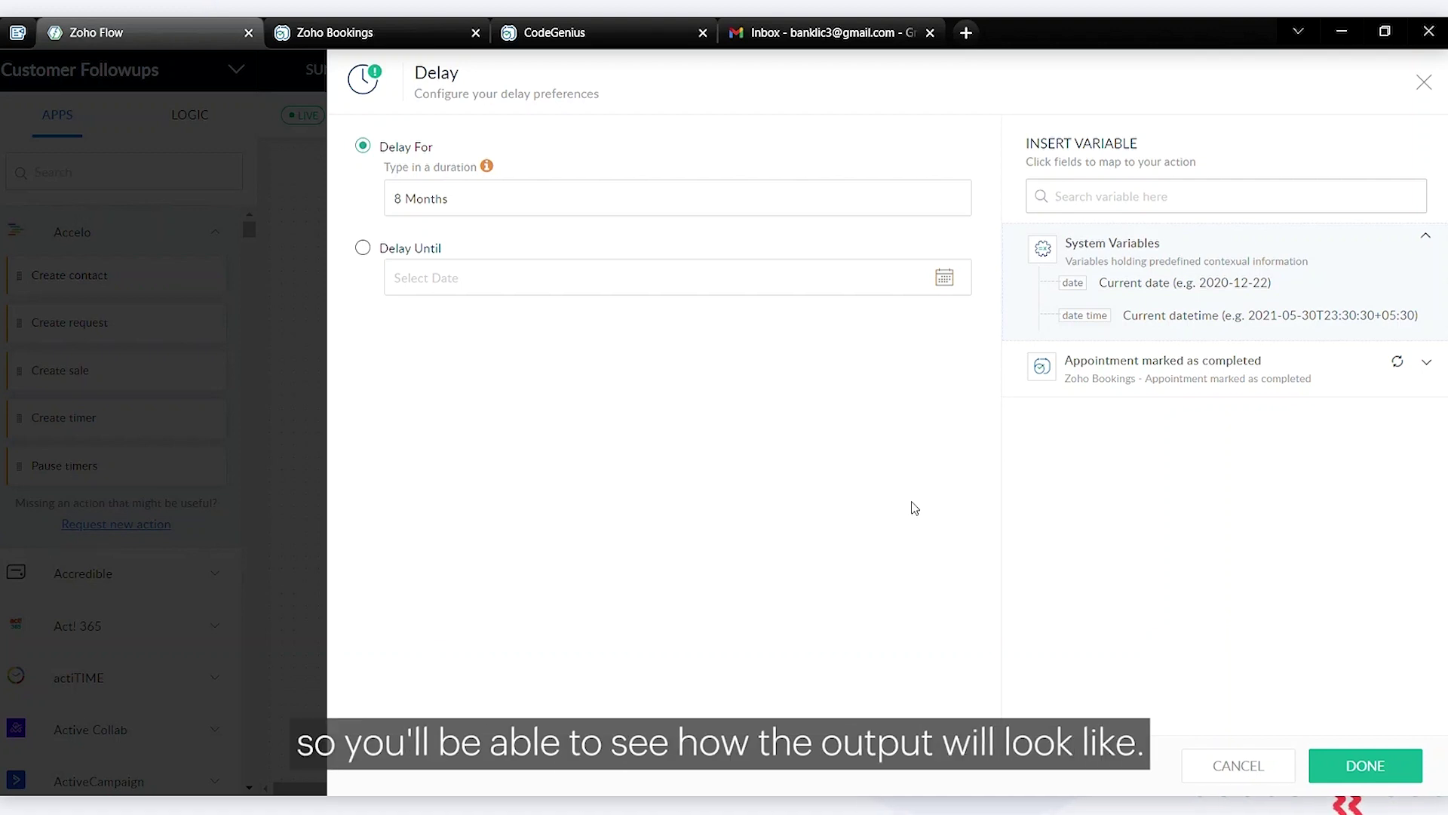
left_click(483, 194)
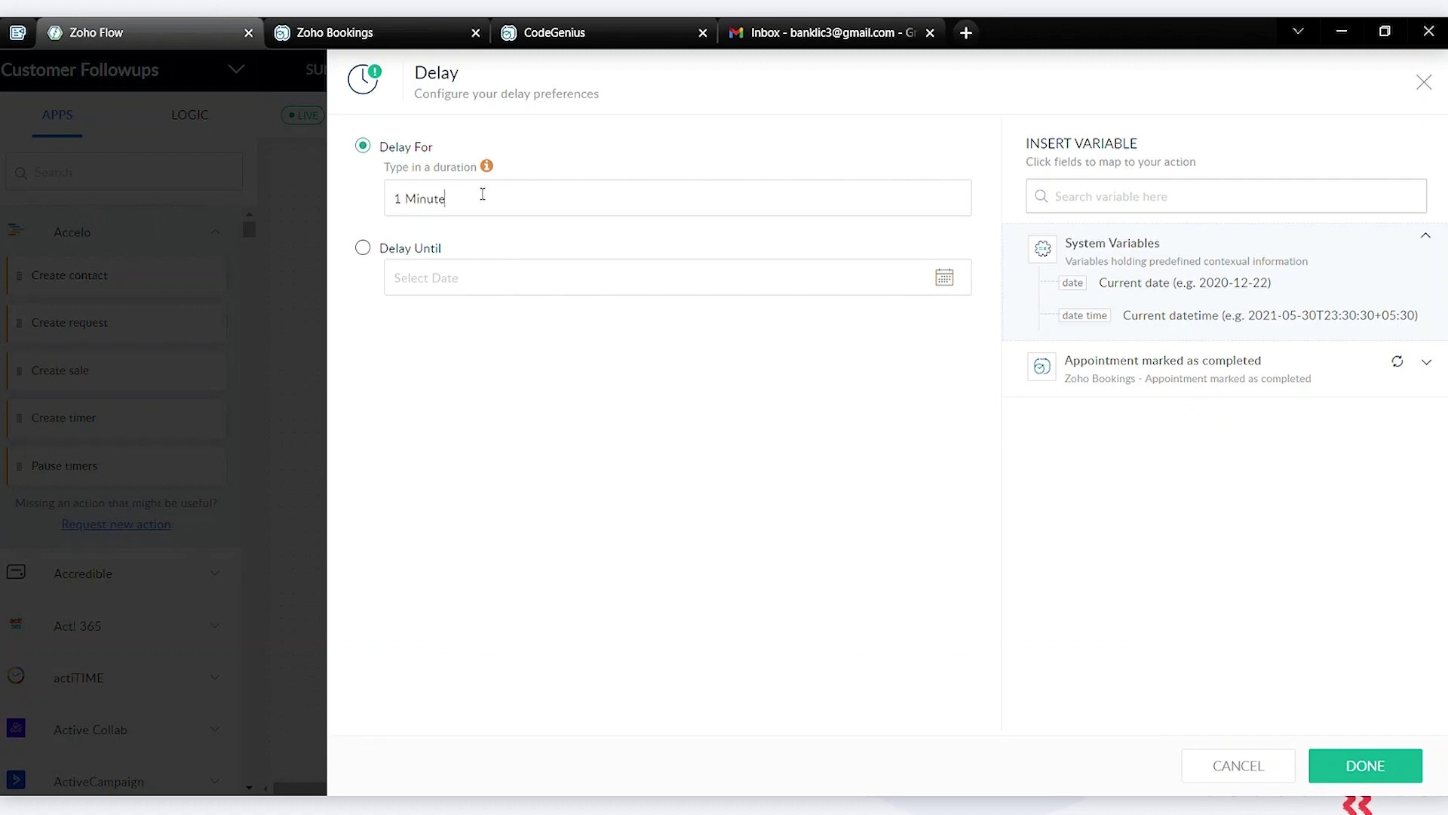
left_click(1364, 767)
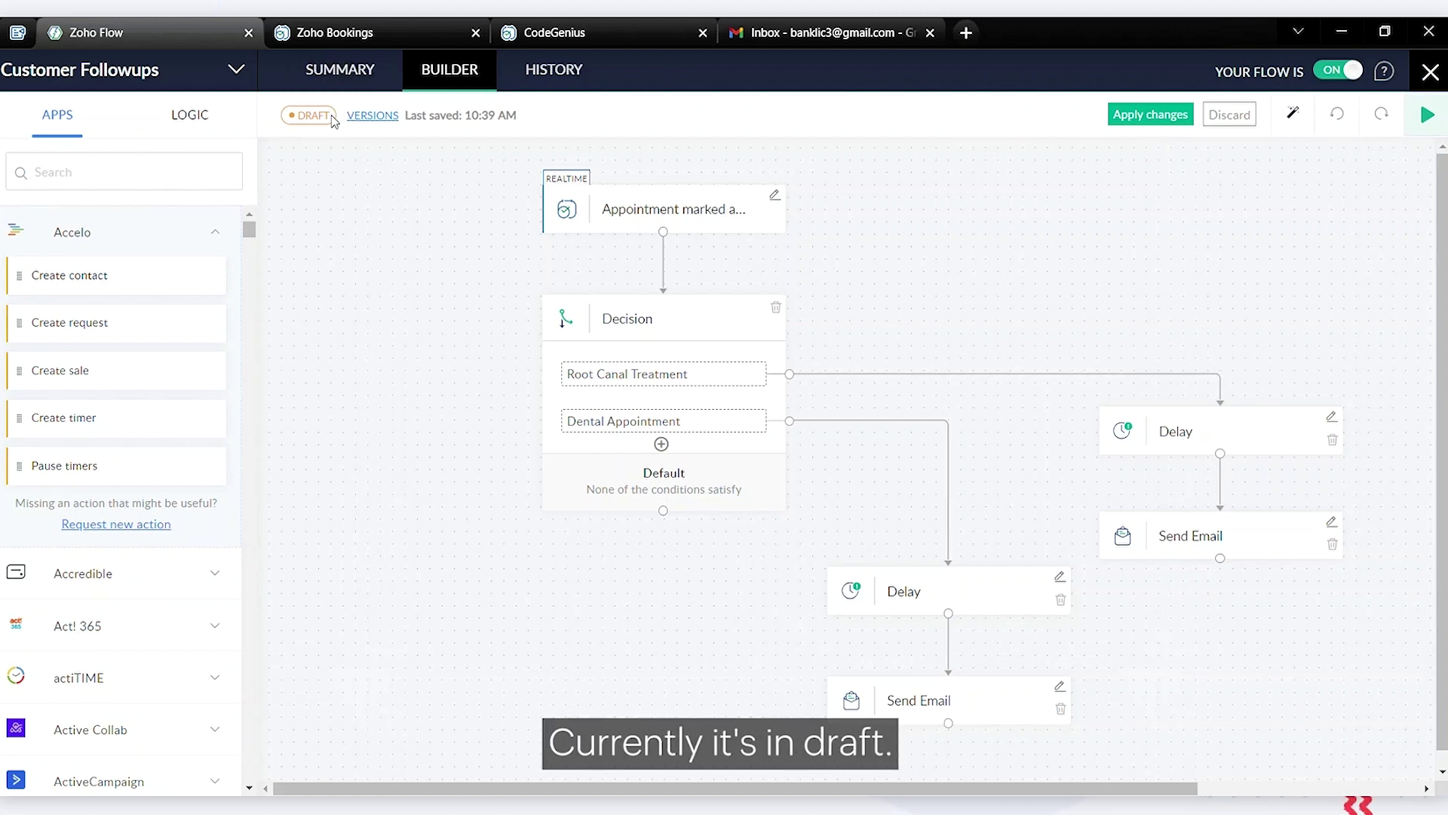
left_click(1148, 121)
left_click(824, 526)
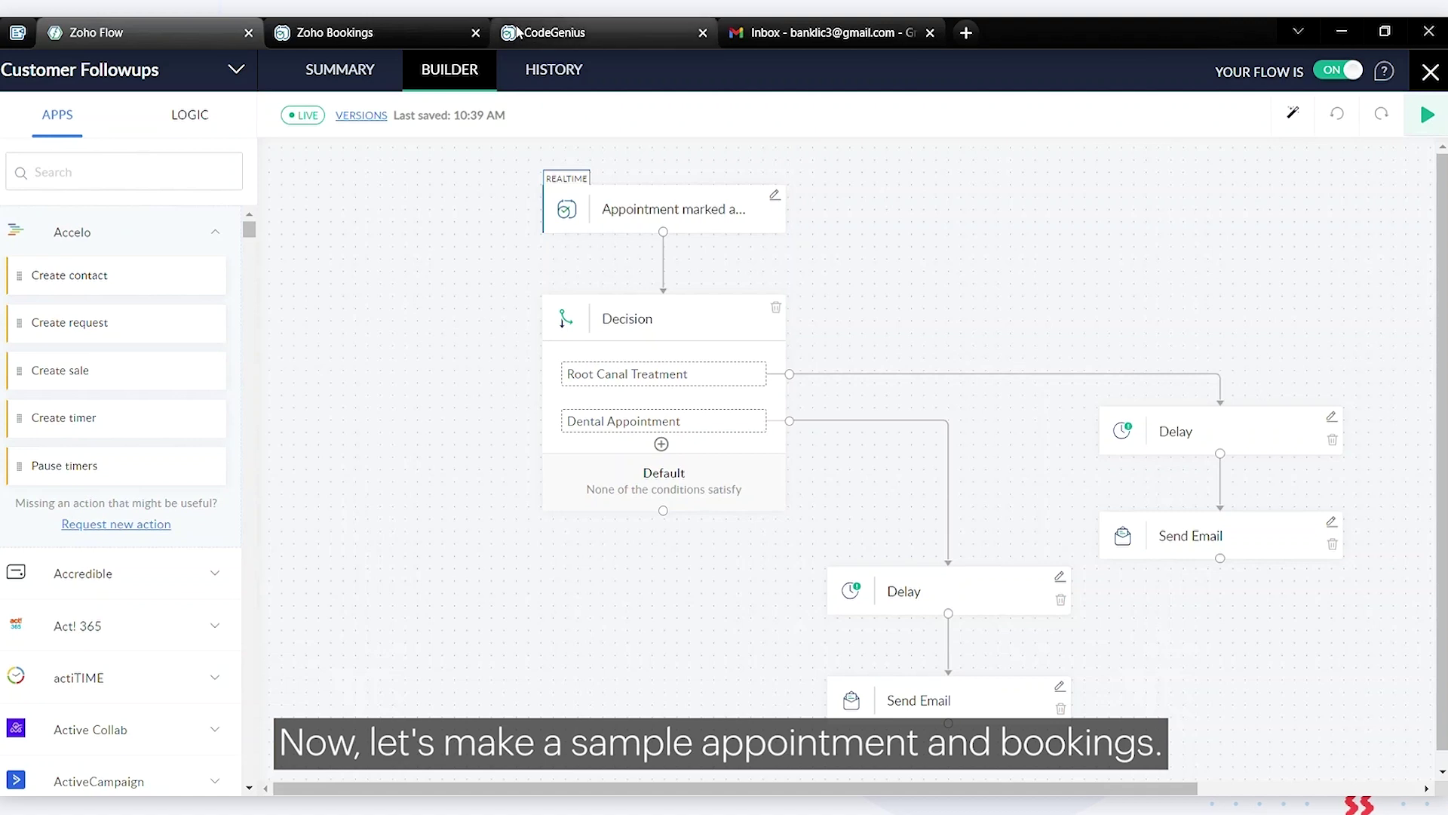
Book a test dental appointment on the CodeGenius page with the customer's name, e-mail and phone number
left_click(604, 32)
left_click(1122, 495)
left_click(1162, 418)
type("Siva")
left_click(1162, 495)
left_click(1197, 573)
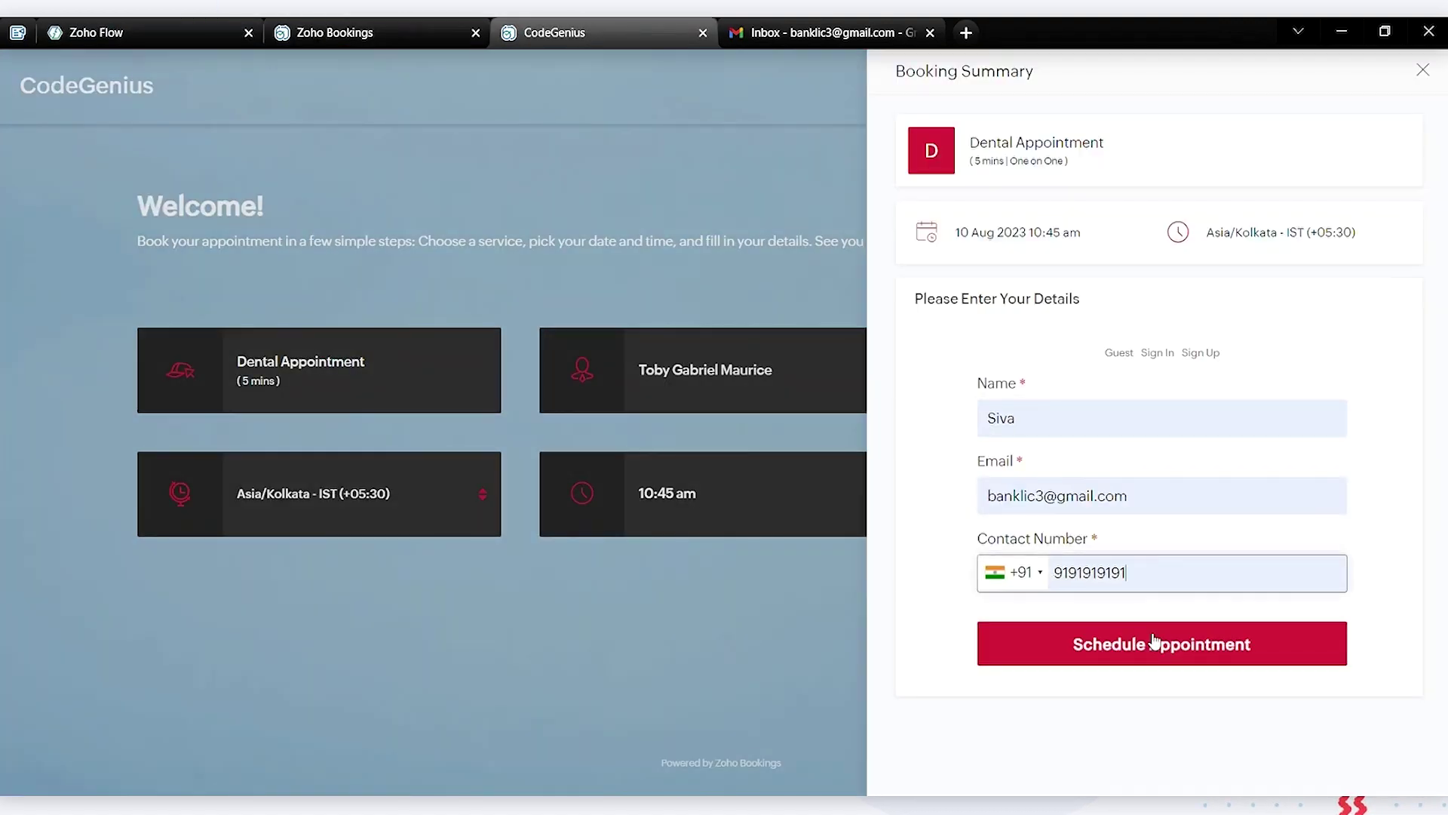
left_click(1154, 643)
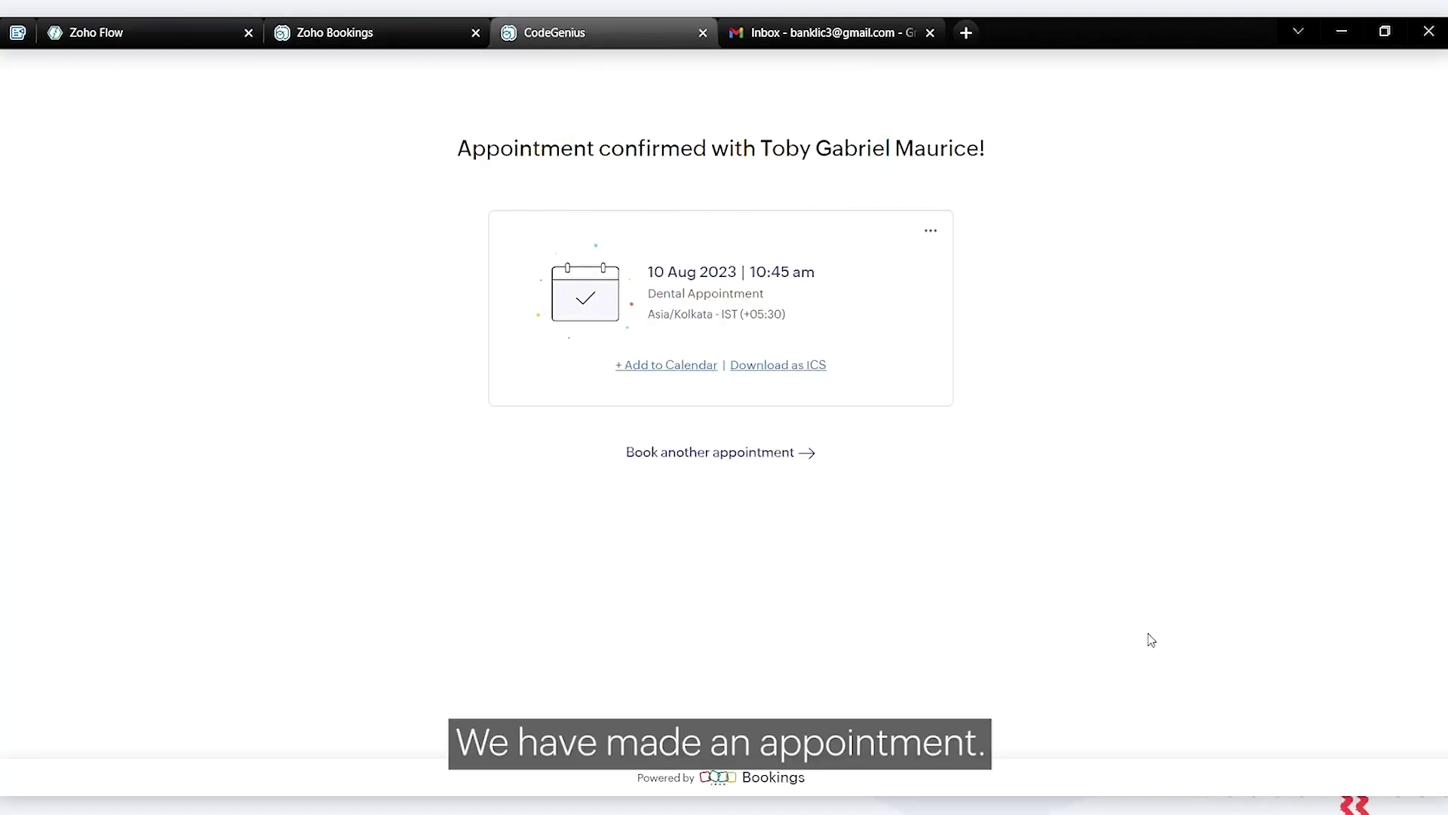
In the Bookings list view, set the 10:45 Dental Appointment's status to Completed and return to Zoho Flow
left_click(359, 28)
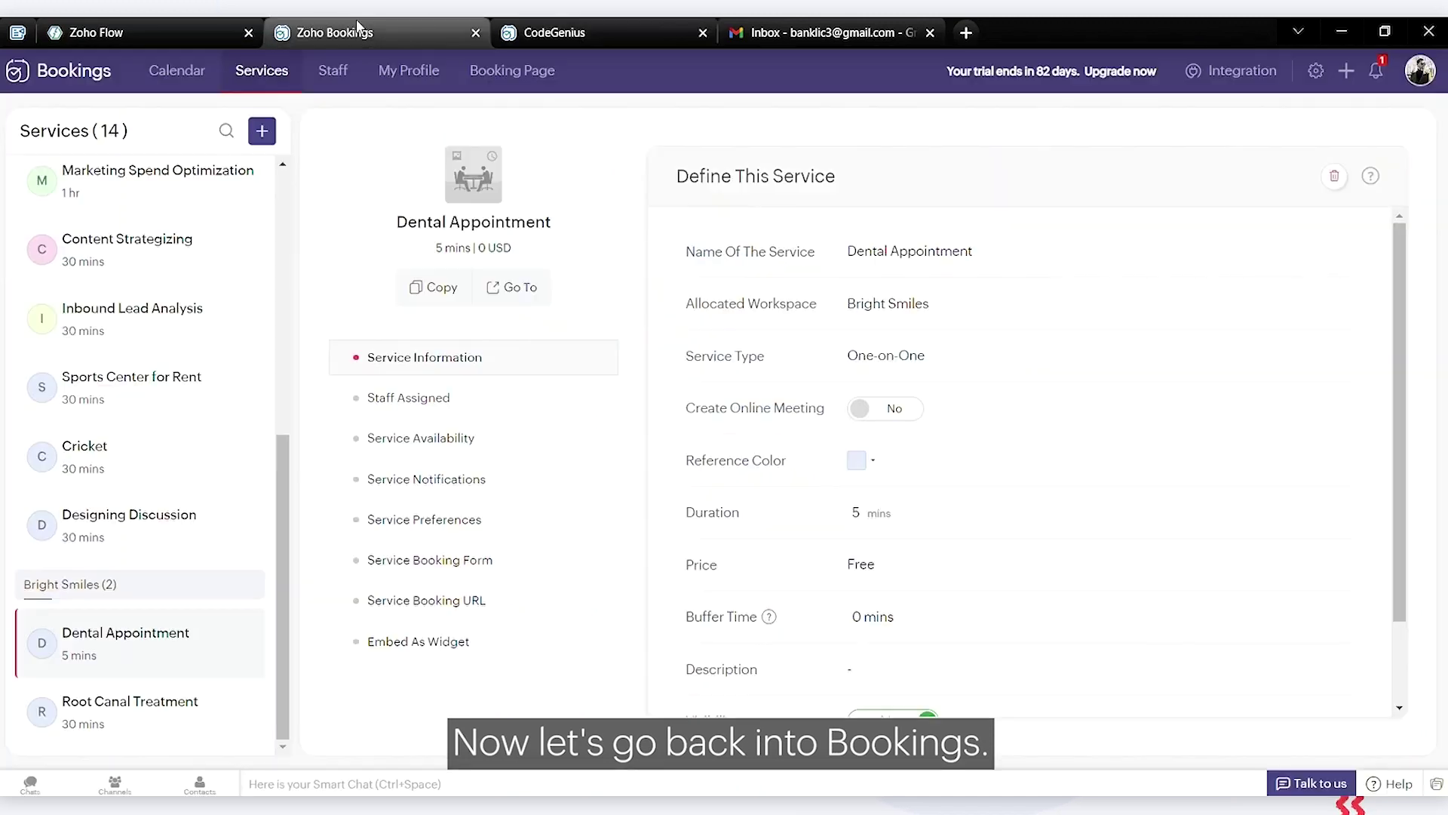
left_click(185, 77)
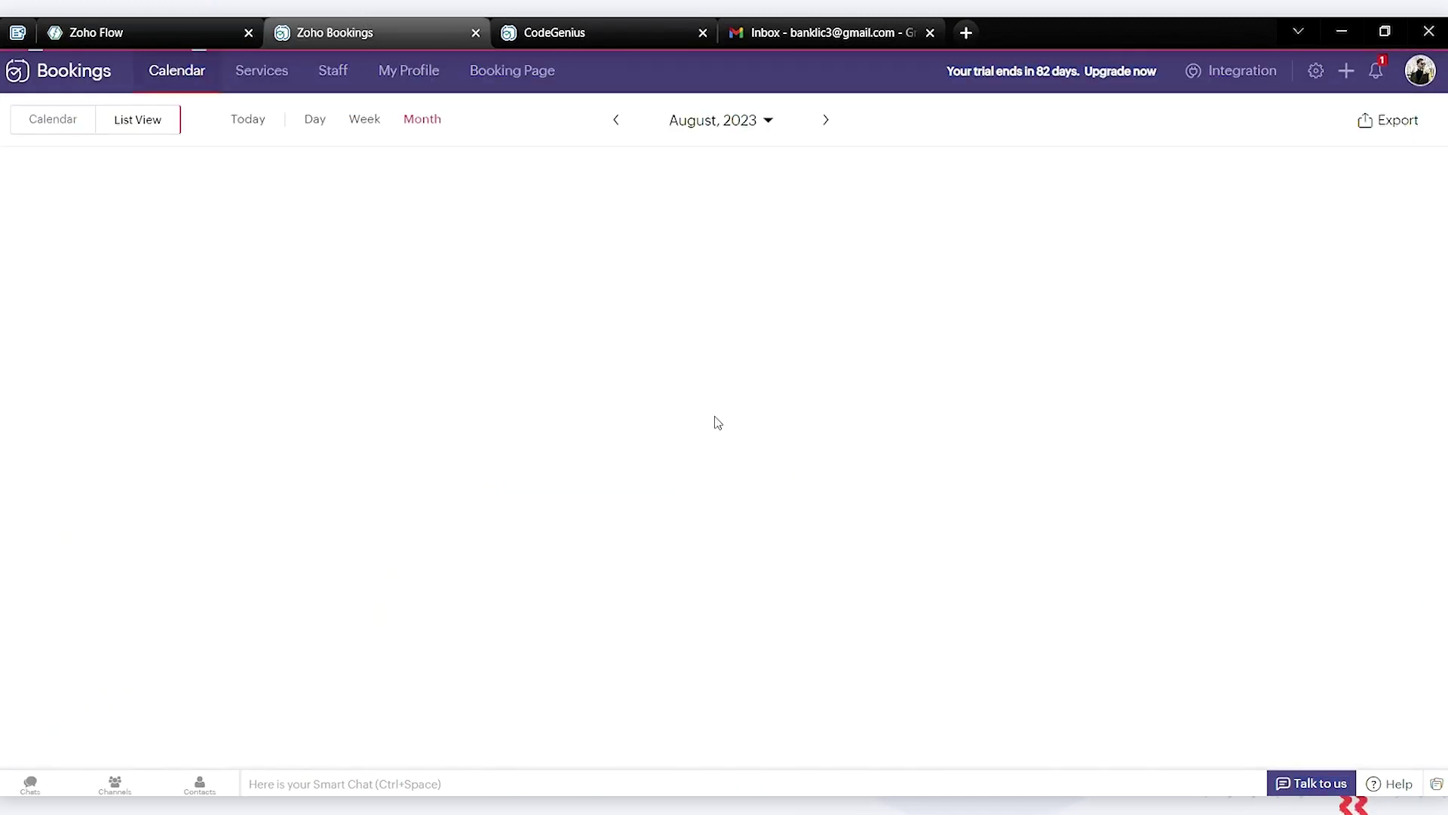
scroll(769, 479, "down", 1)
left_click(1275, 595)
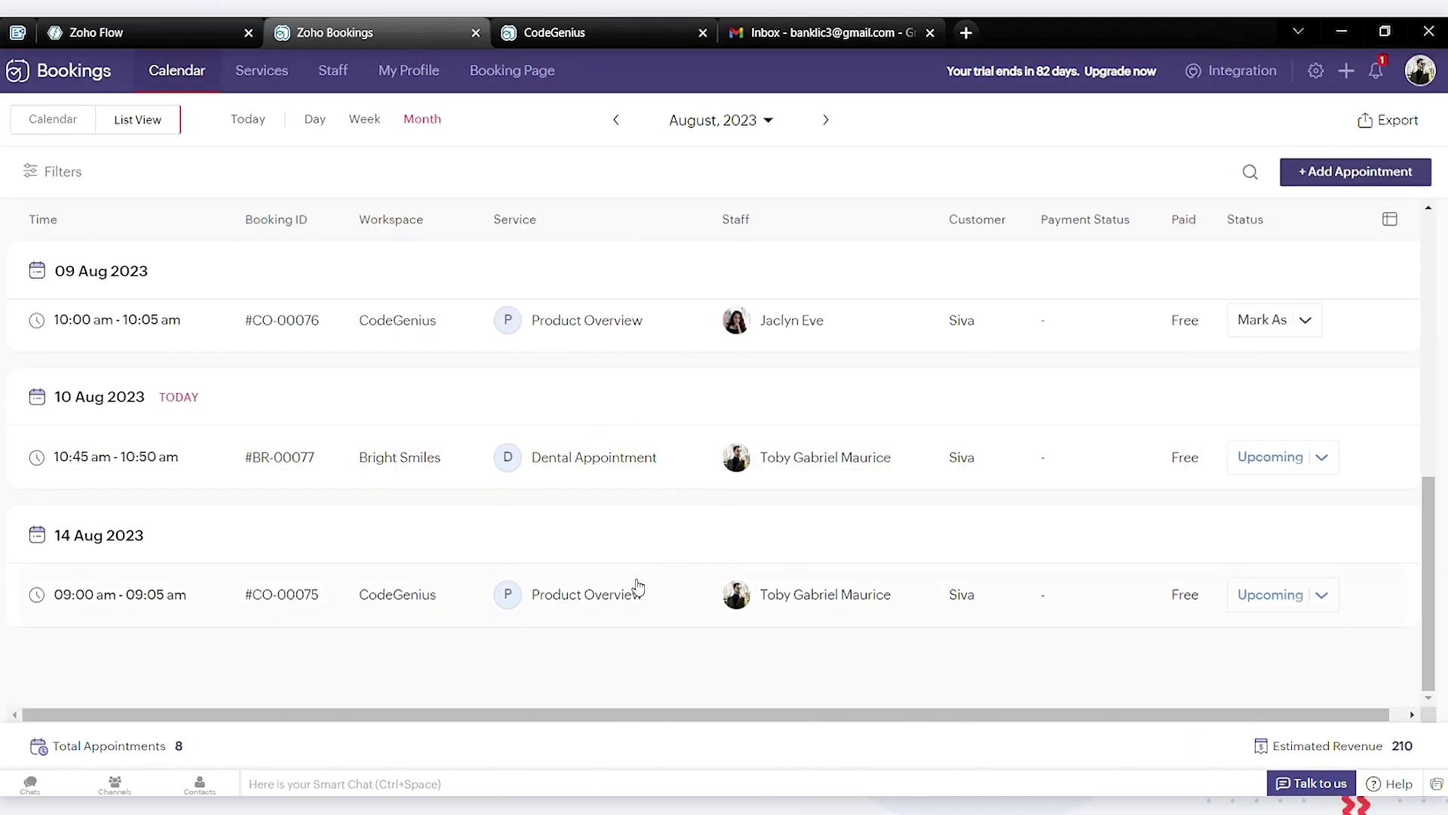
scroll(638, 587, "up", 1)
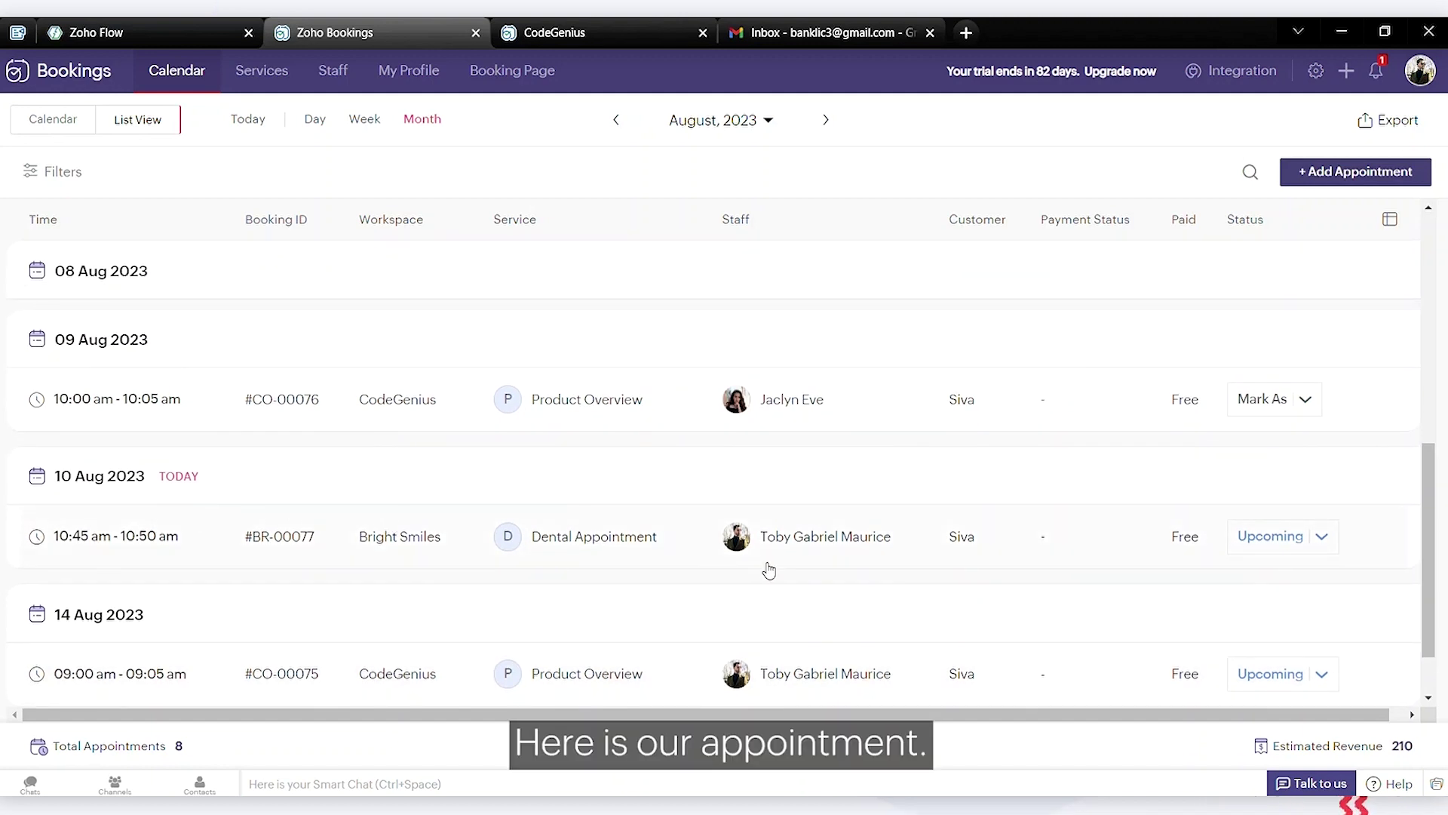
left_click(1269, 549)
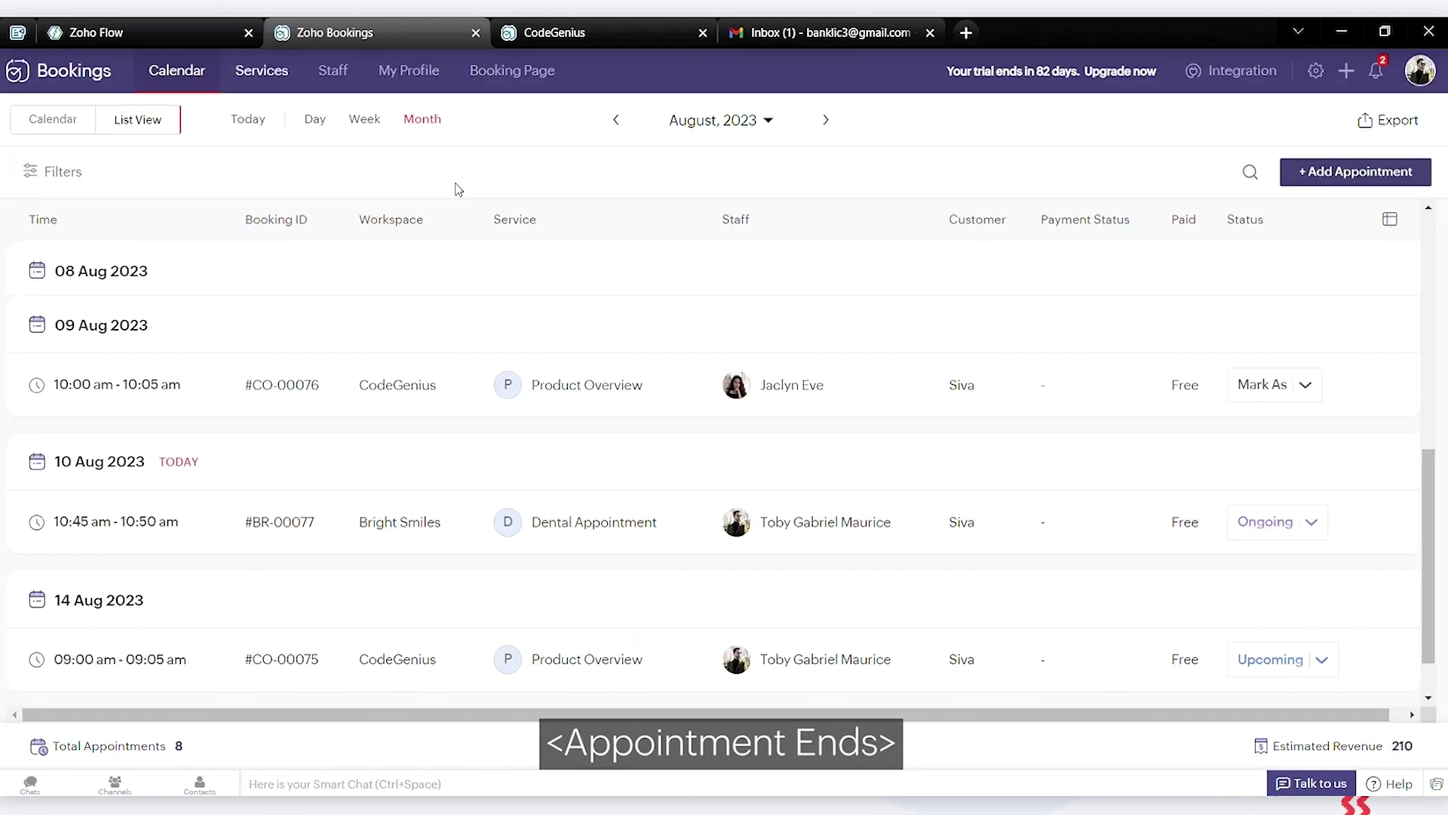
left_click(1313, 528)
left_click(1413, 592)
left_click(1325, 544)
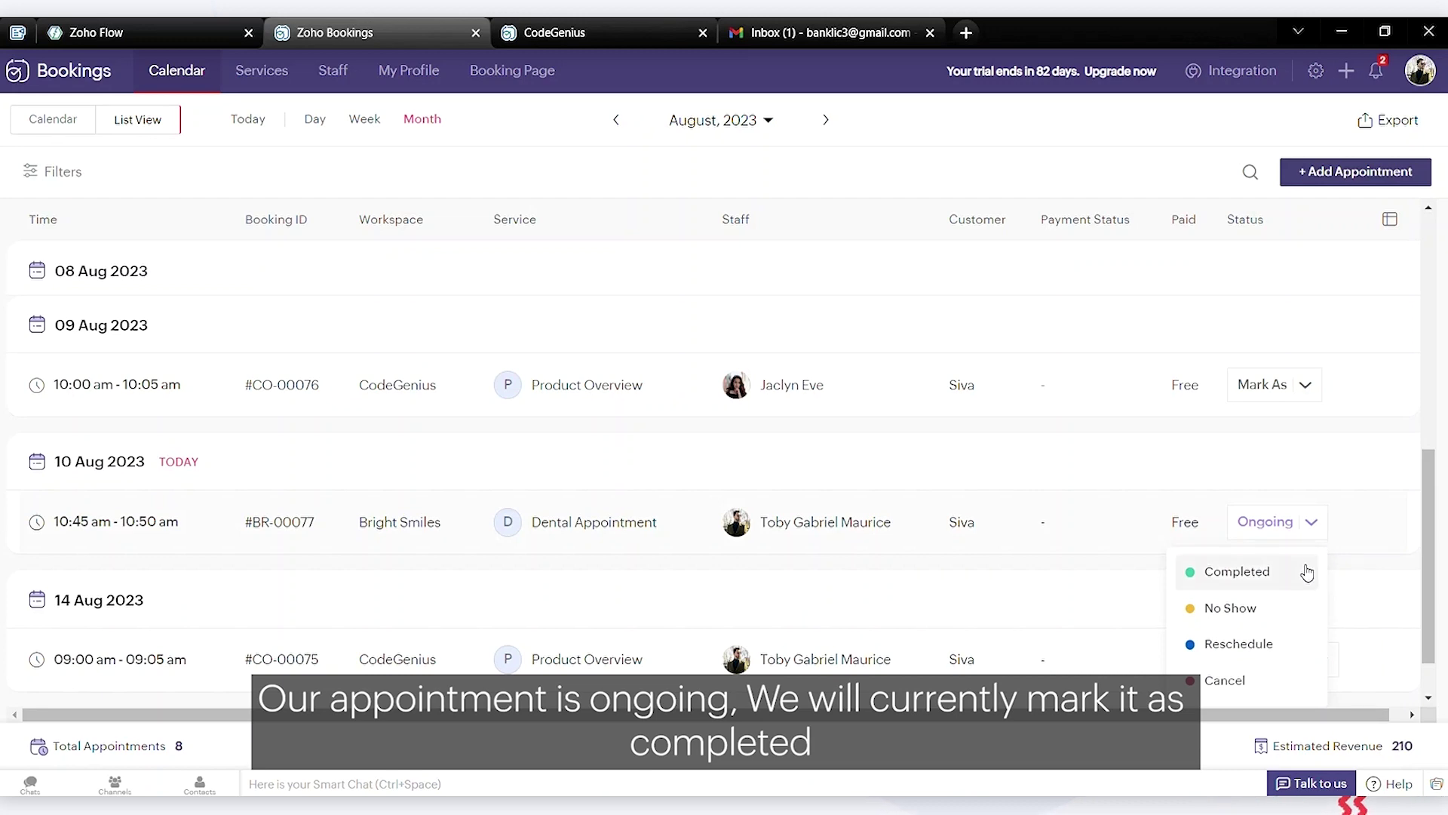
left_click(1237, 571)
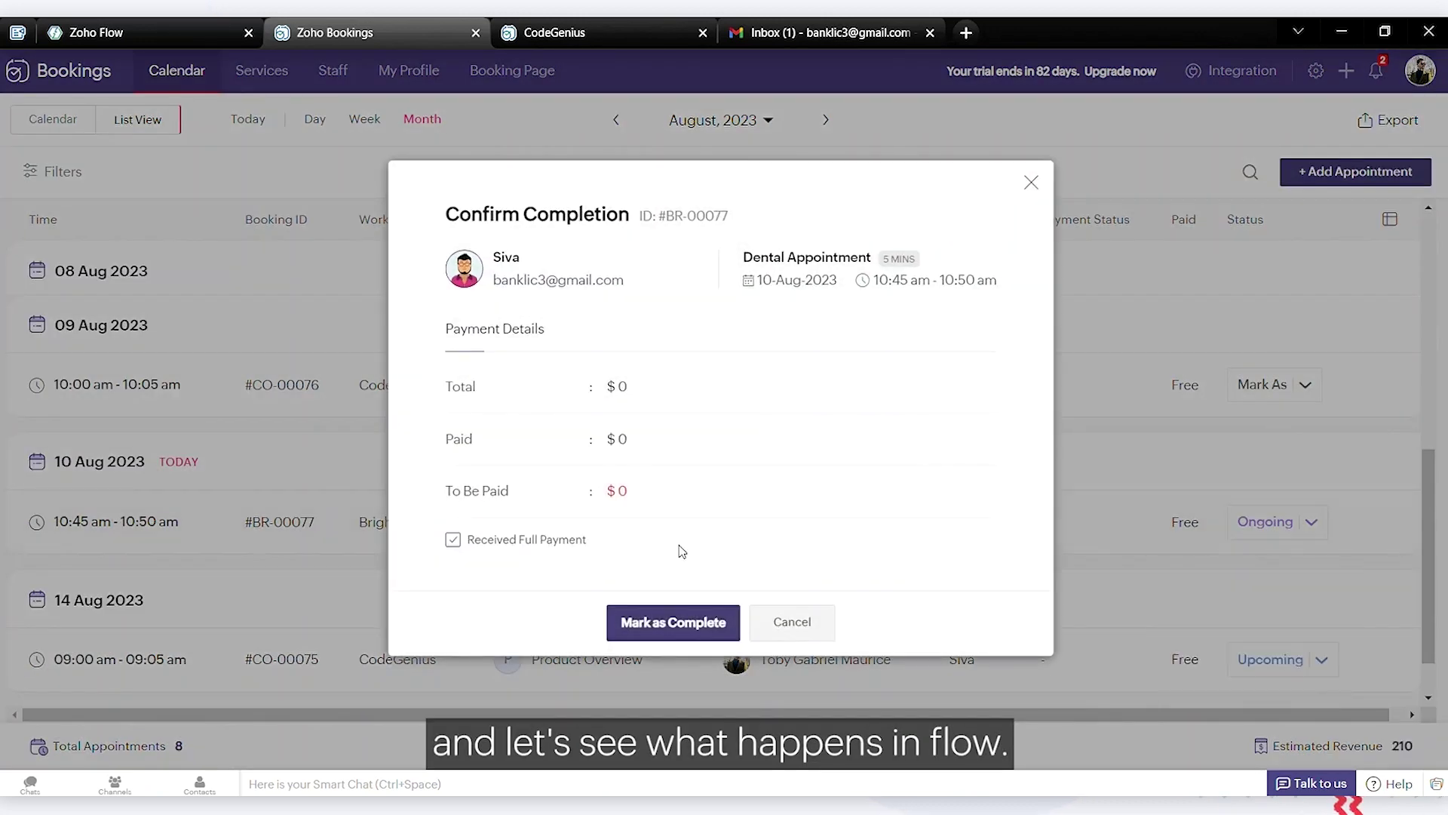
left_click(664, 620)
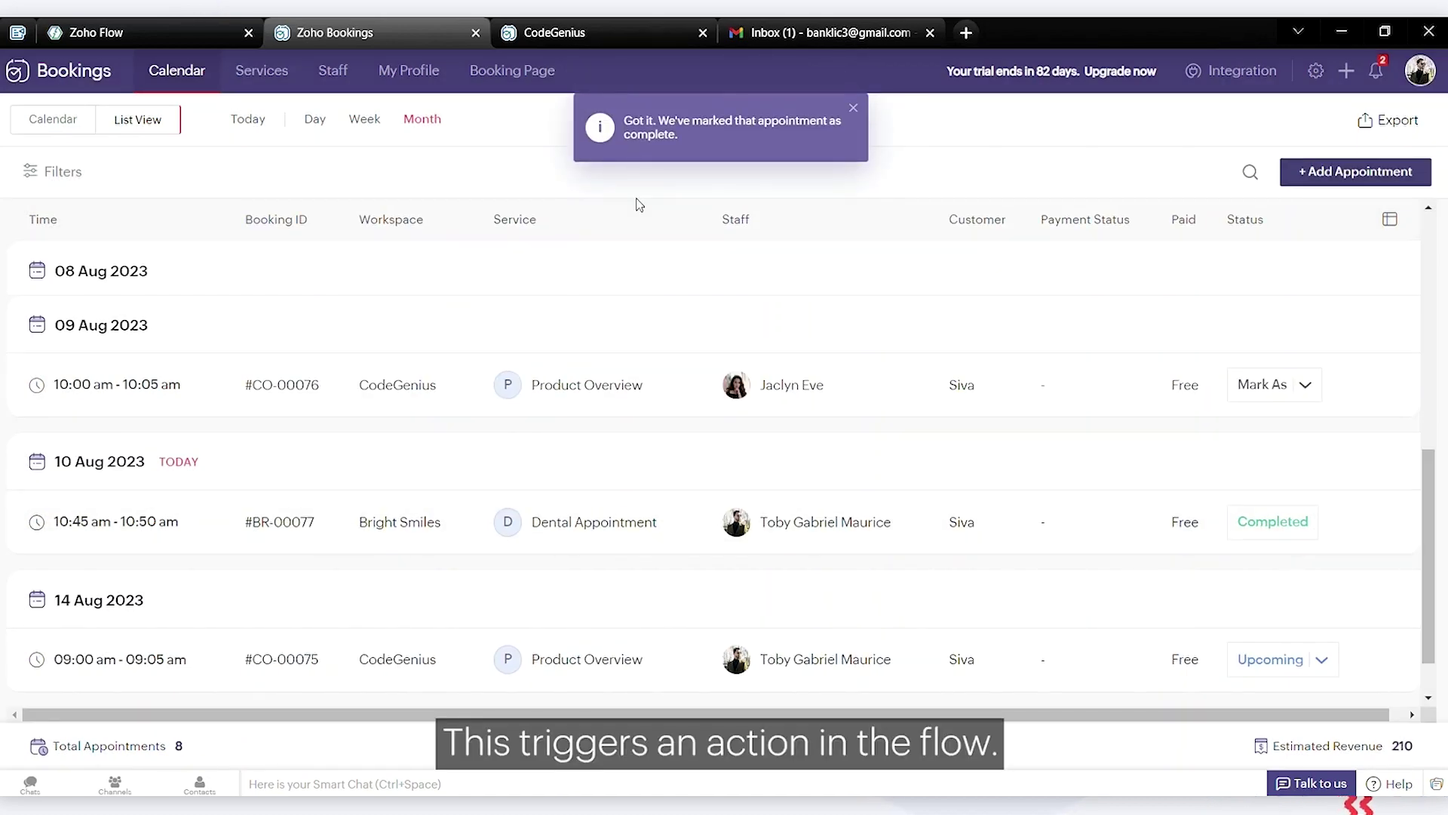
left_click(148, 26)
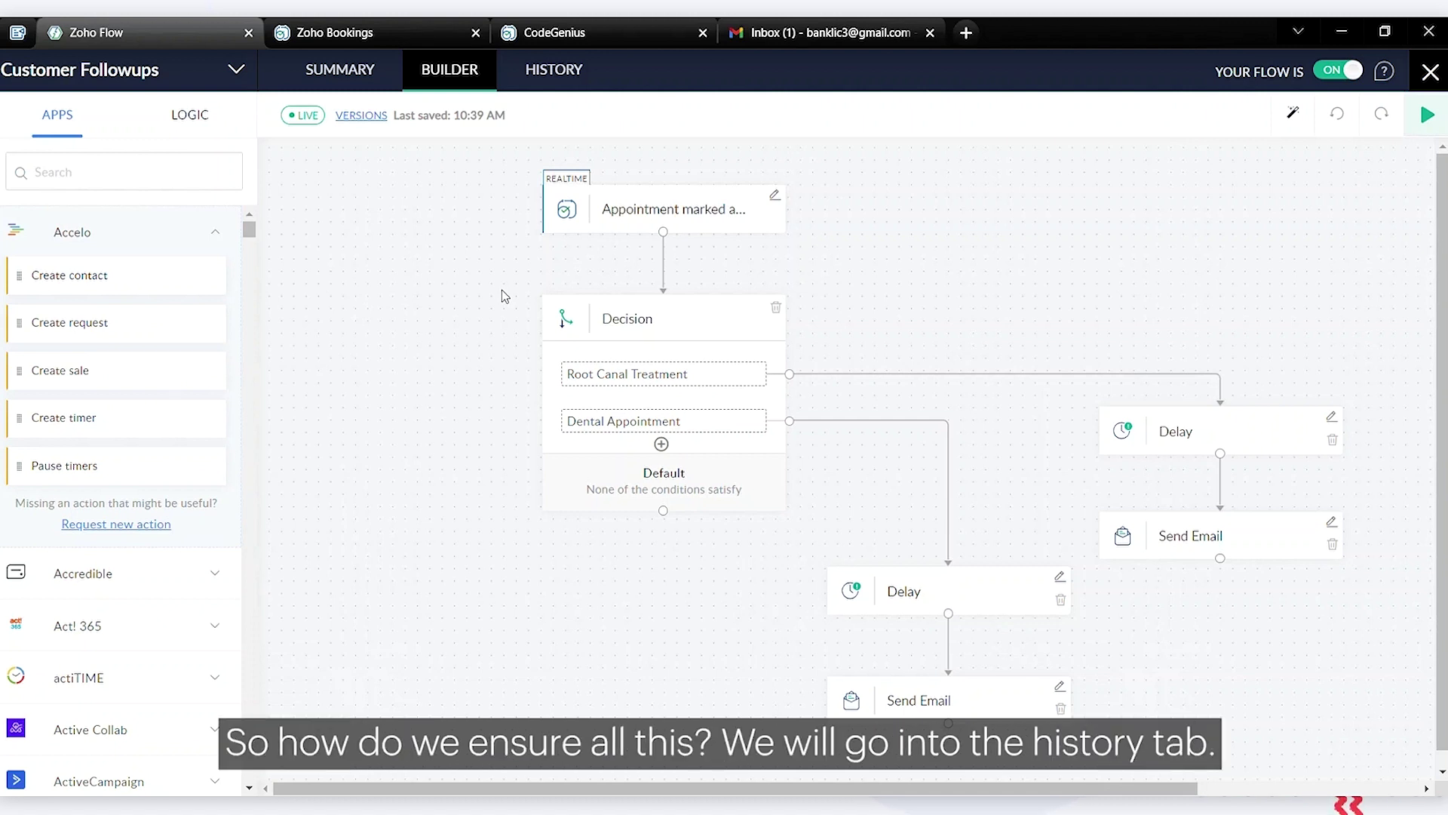
left_click(548, 89)
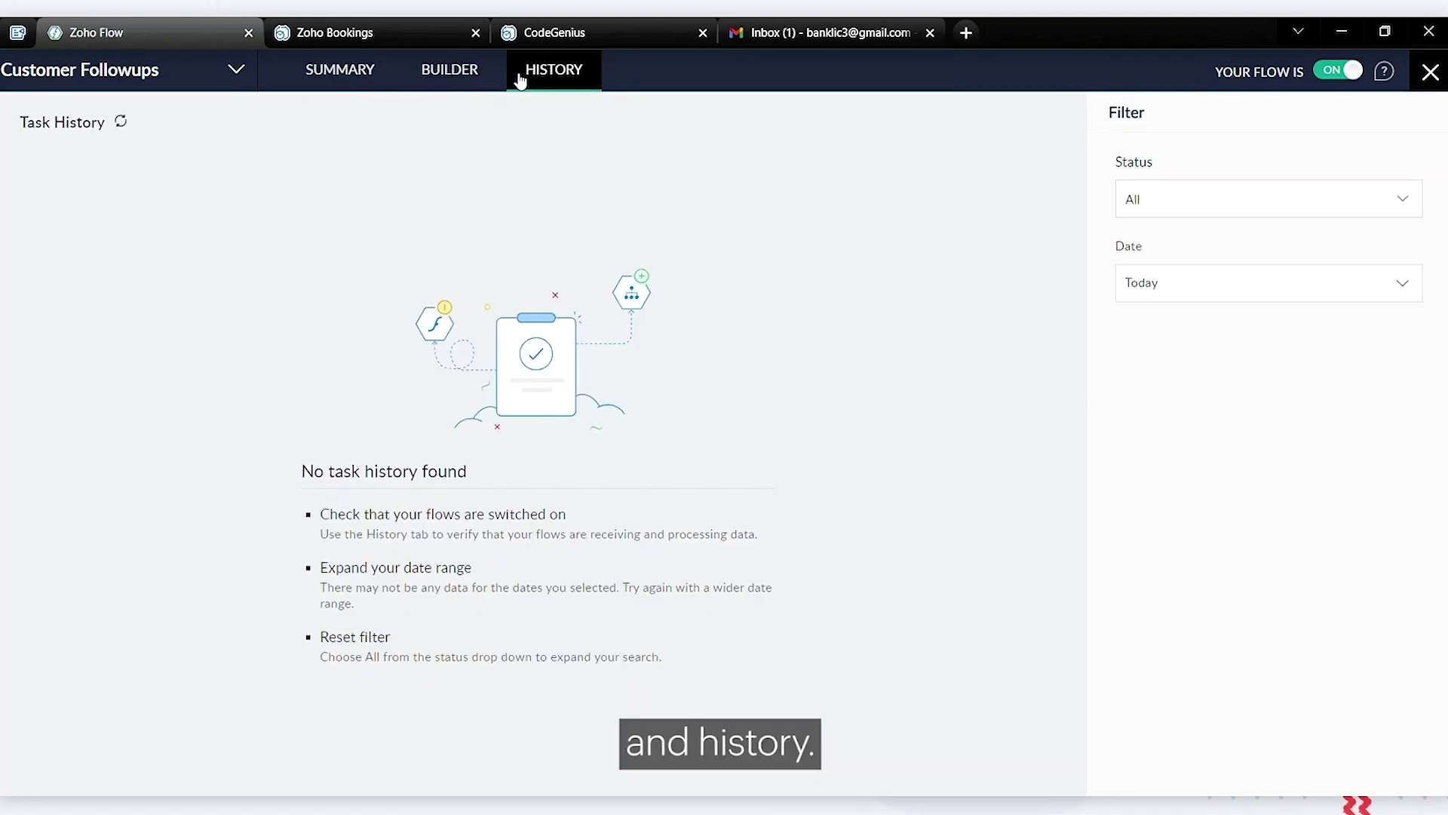
left_click(332, 78)
scroll(592, 339, "down", 3)
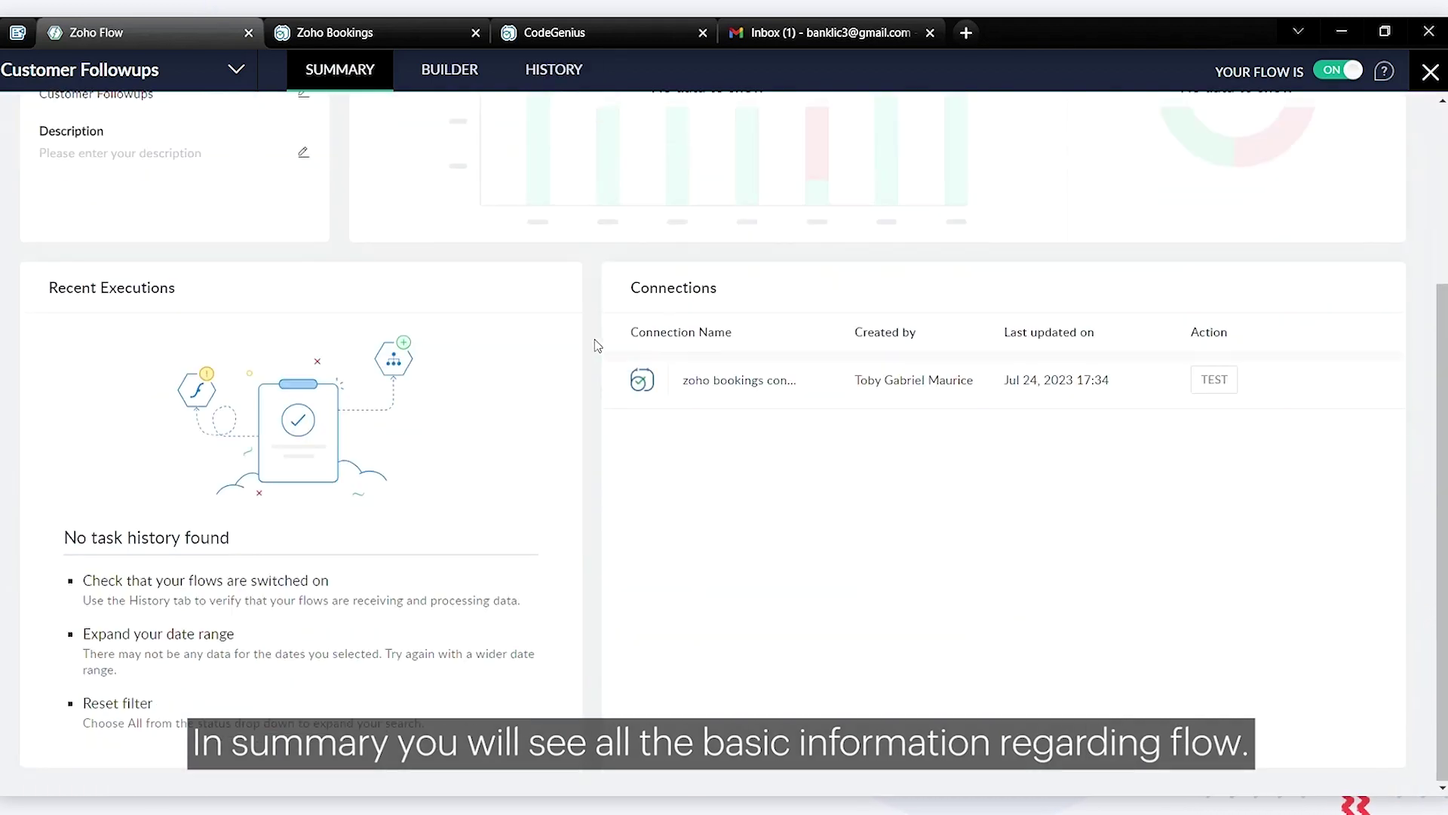
scroll(598, 345, "up", 3)
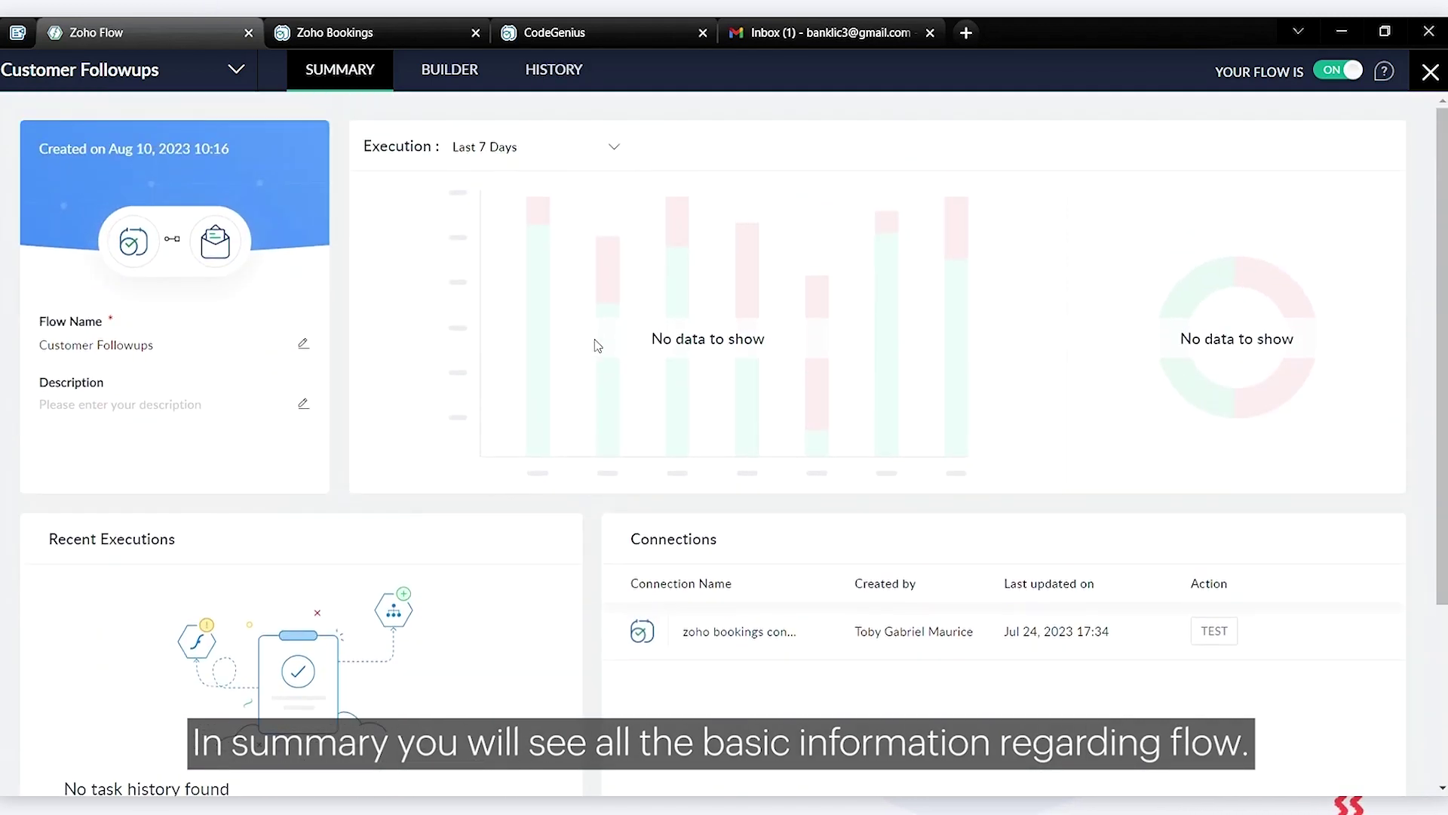
left_click(441, 89)
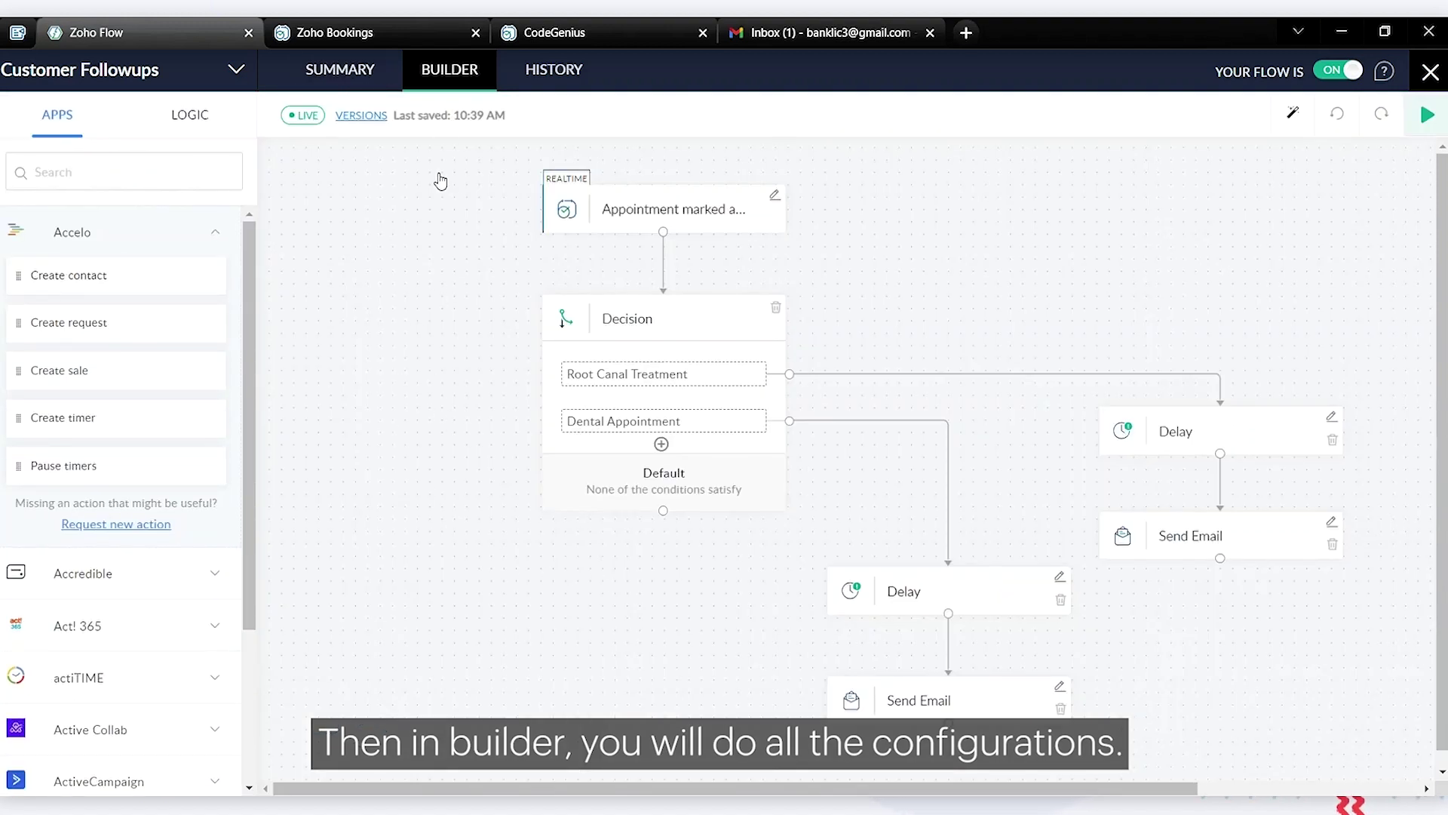
left_click(548, 76)
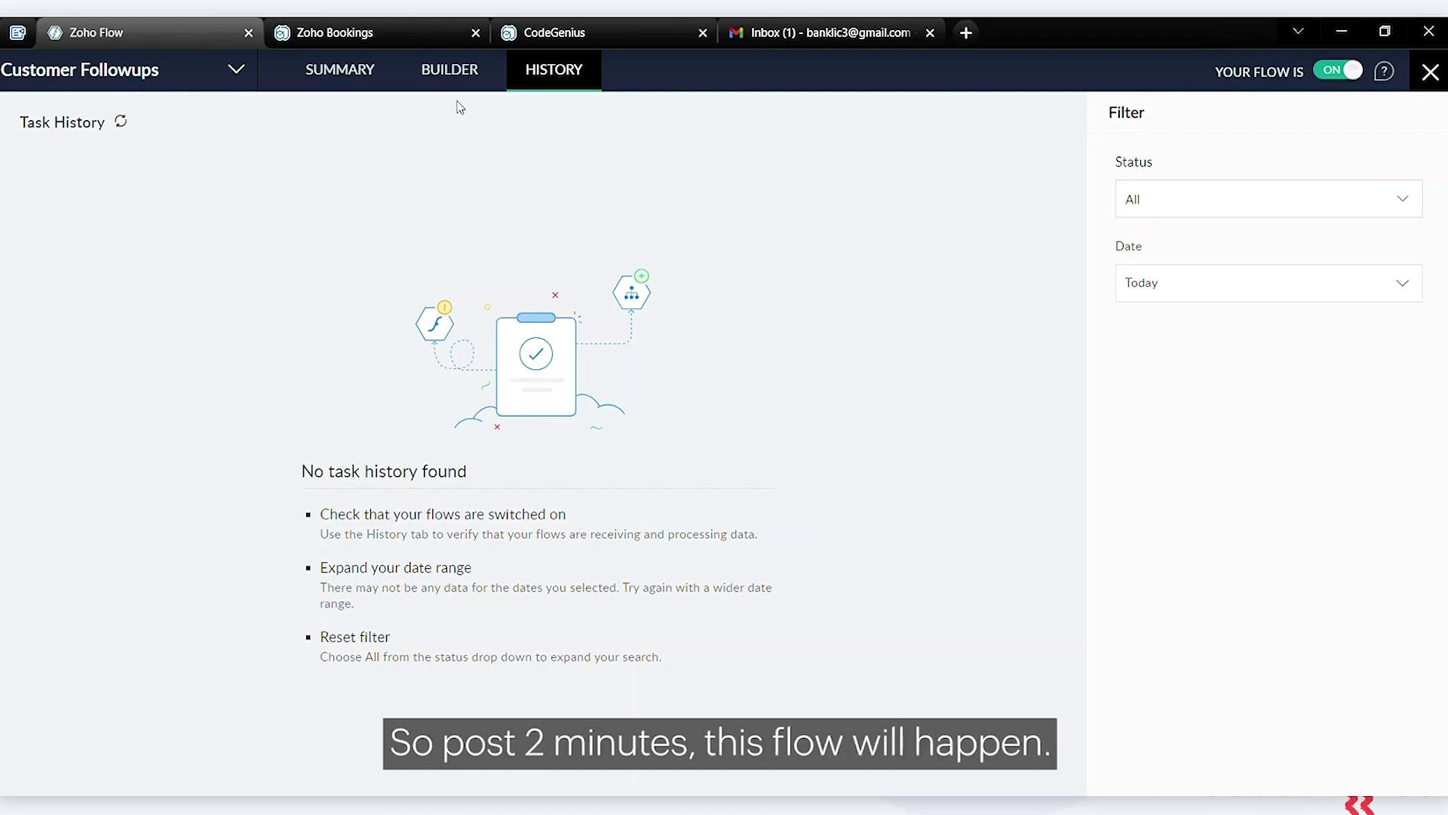
left_click(466, 85)
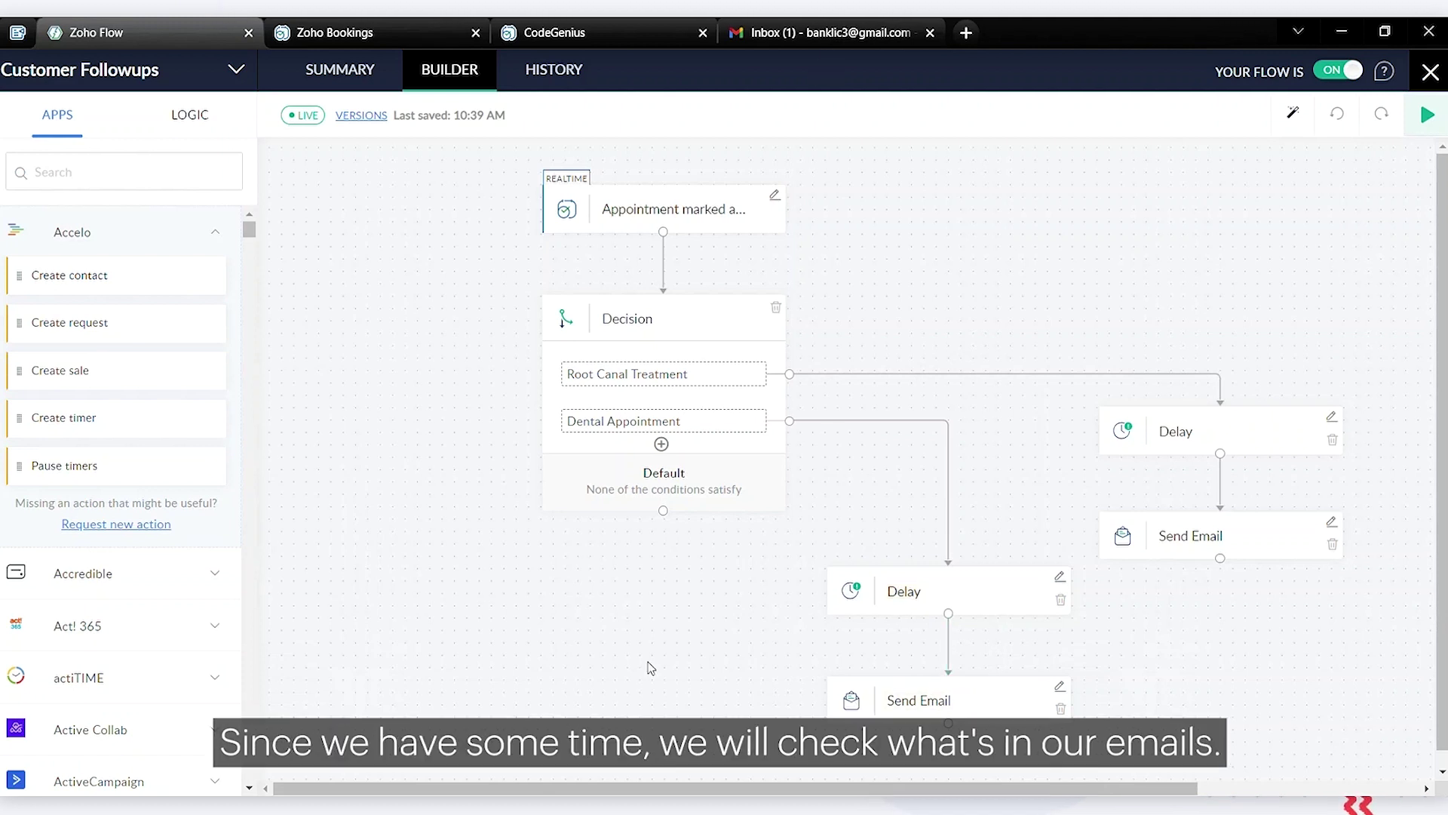
Read the Appointment scheduled email in Gmail, confirming no follow-up email has arrived yet
left_click(802, 18)
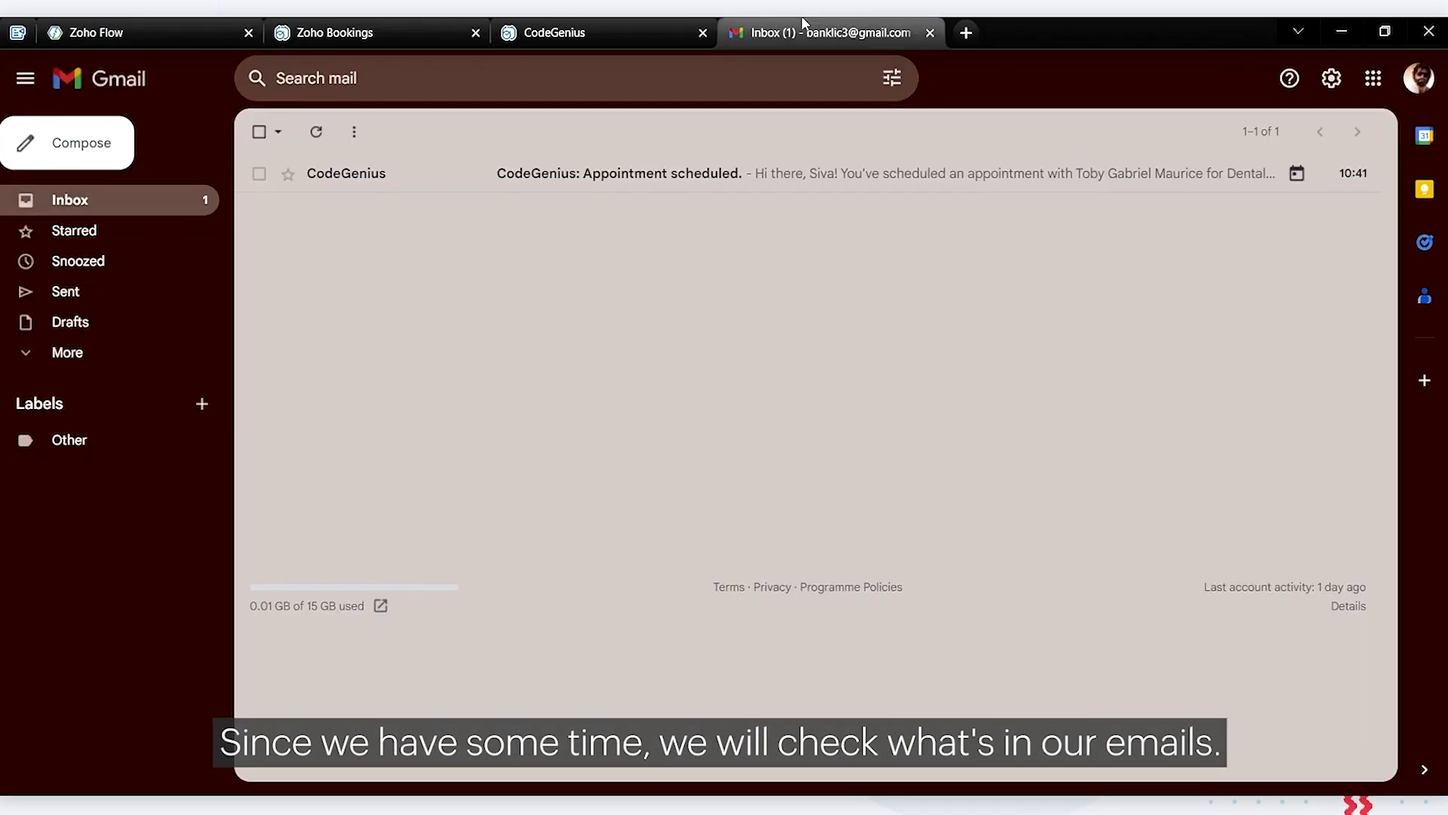
left_click(782, 178)
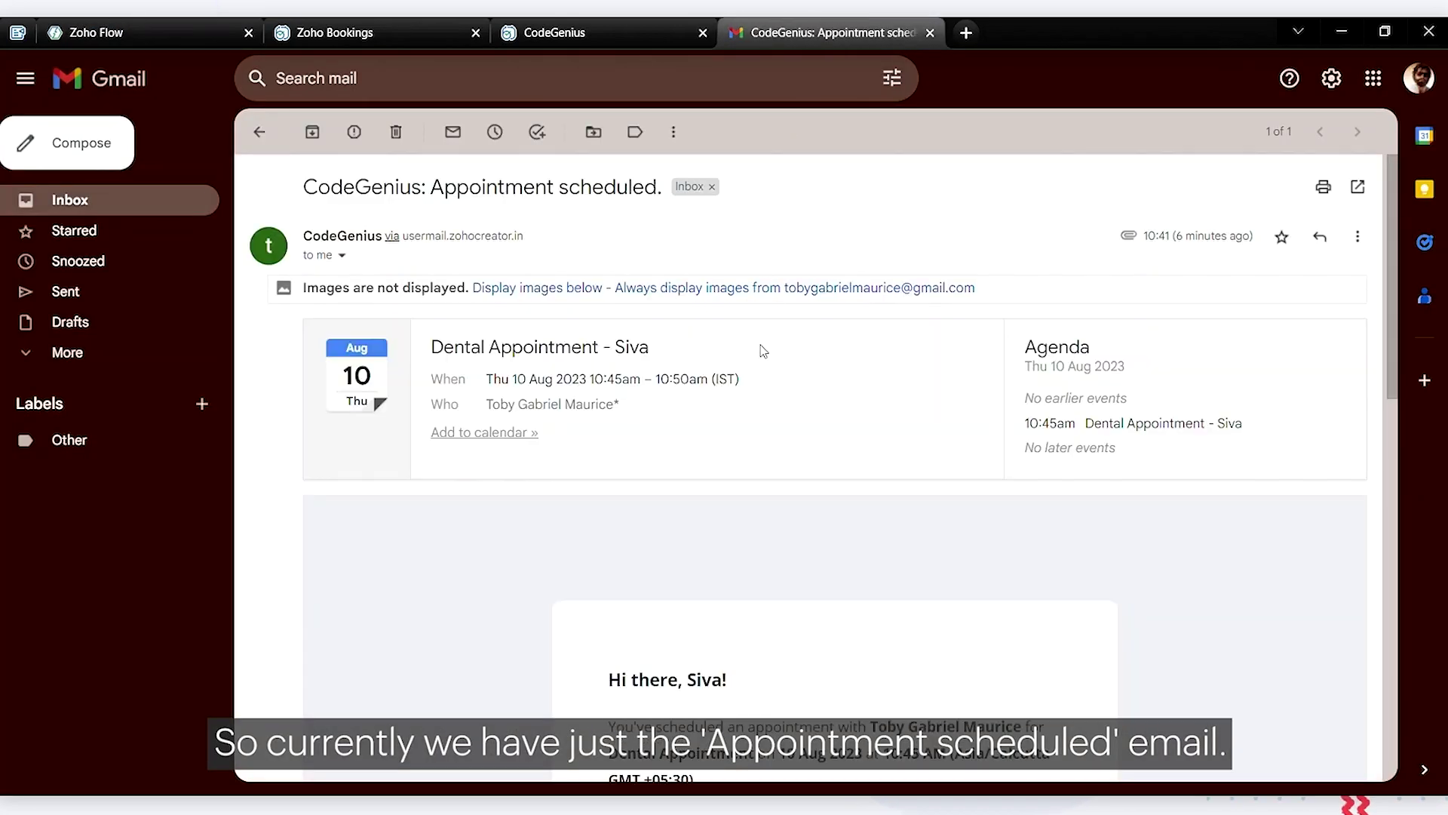
scroll(762, 340, "down", 10)
scroll(761, 345, "up", 10)
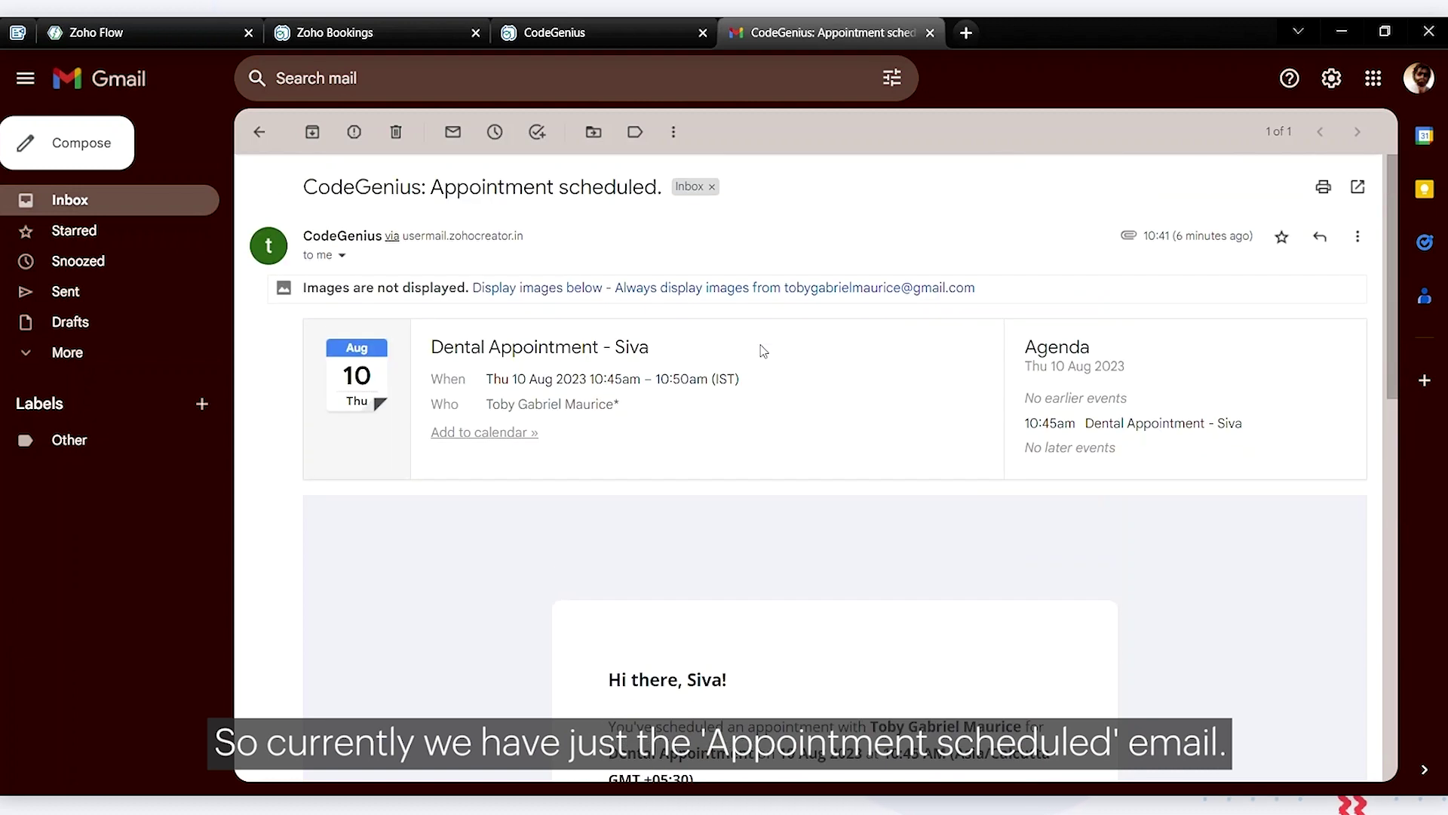
left_click(259, 132)
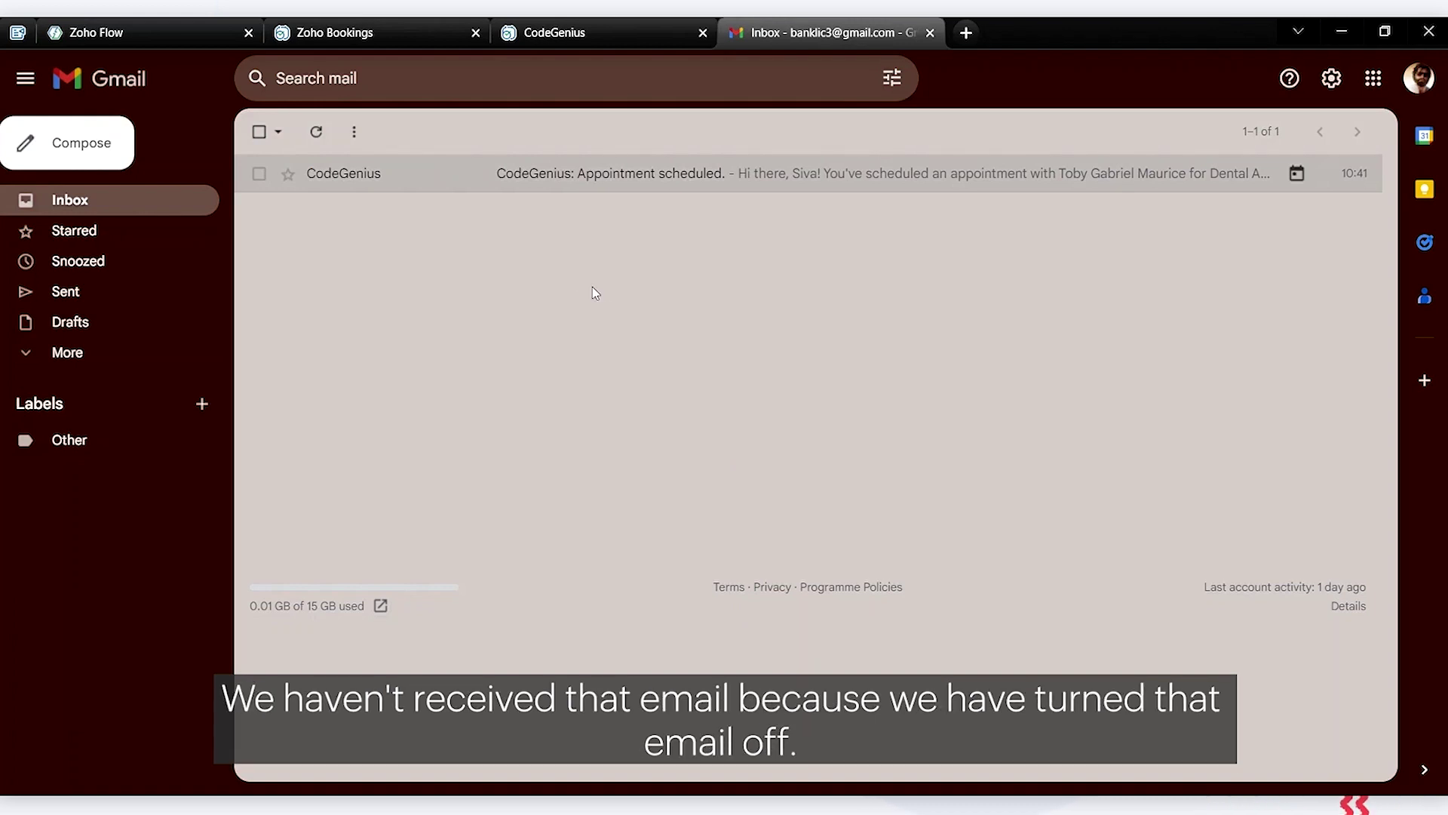
left_click(392, 23)
Check the Dental Appointment service's customer notifications for the Marked As Completed email setting
left_click(291, 74)
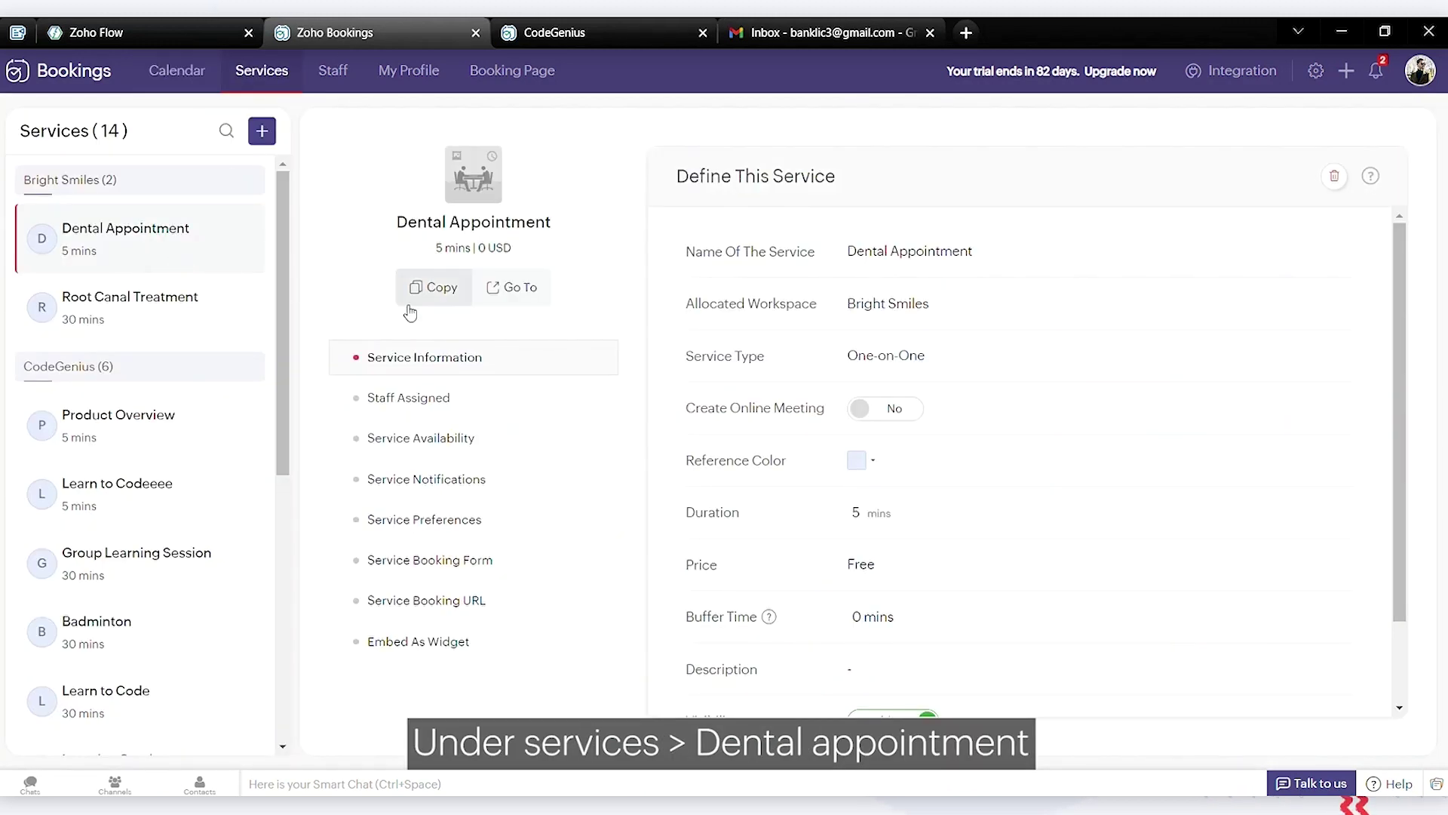
left_click(469, 485)
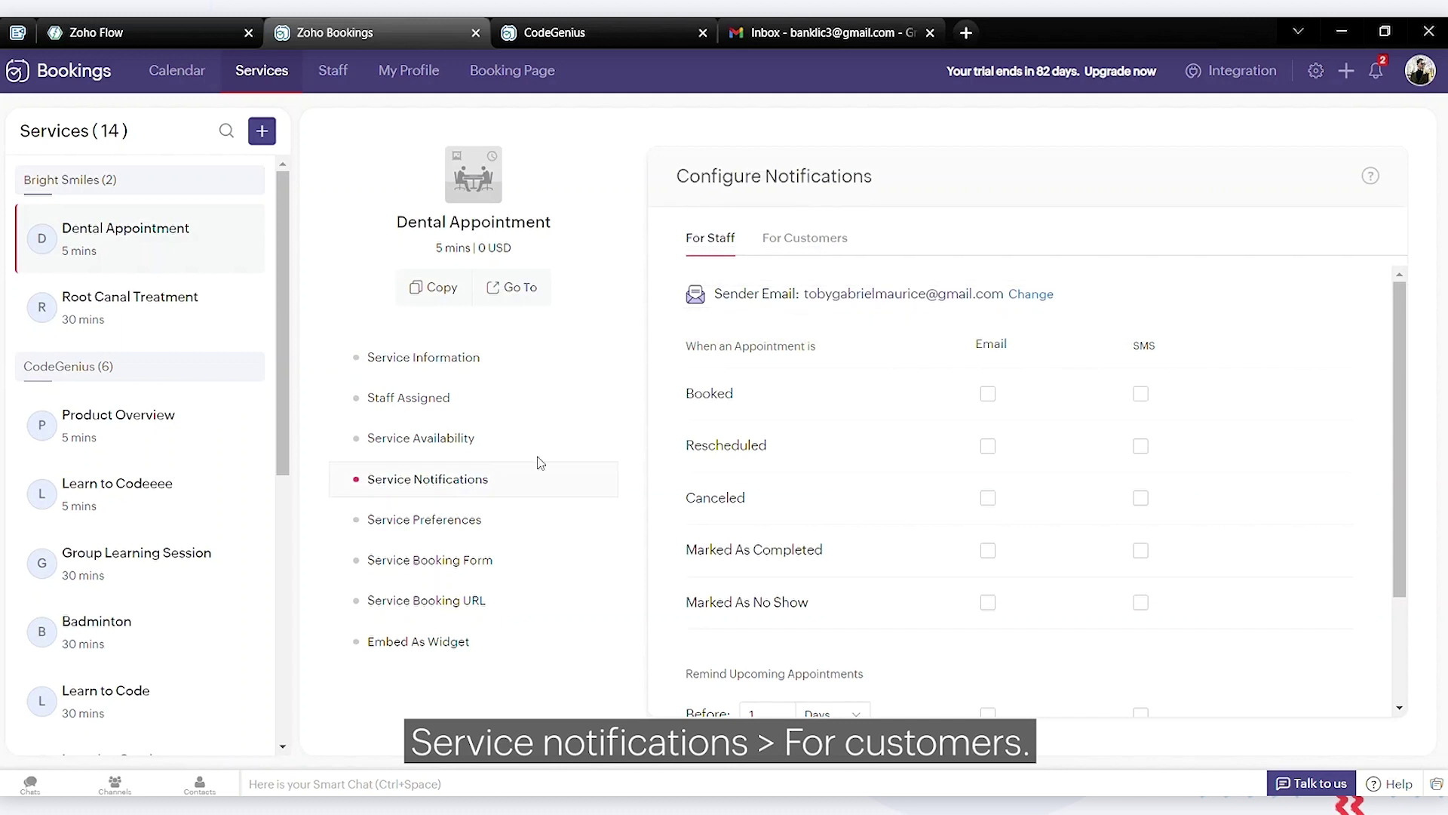
left_click(841, 240)
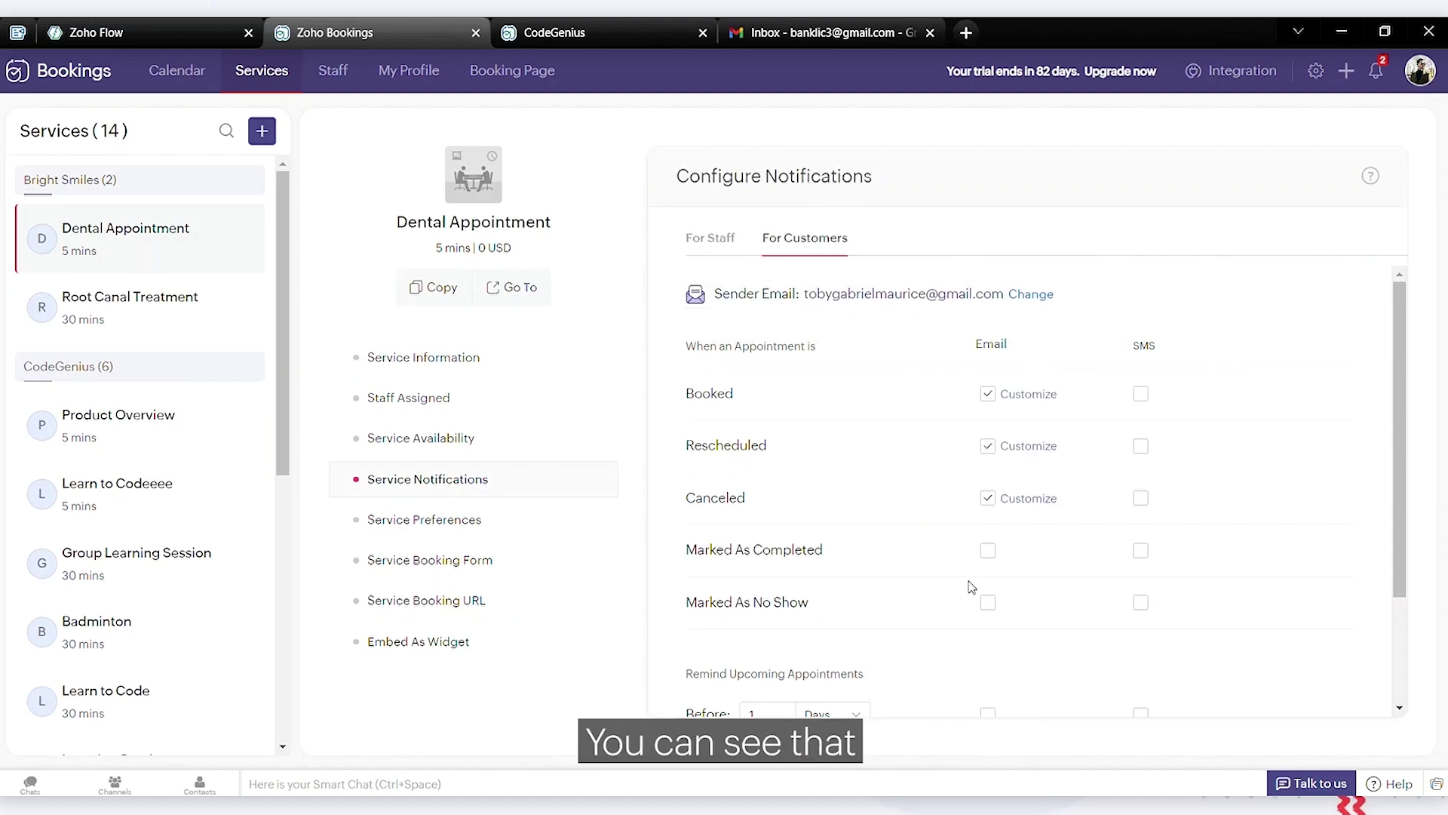
scroll(935, 609, "down", 1)
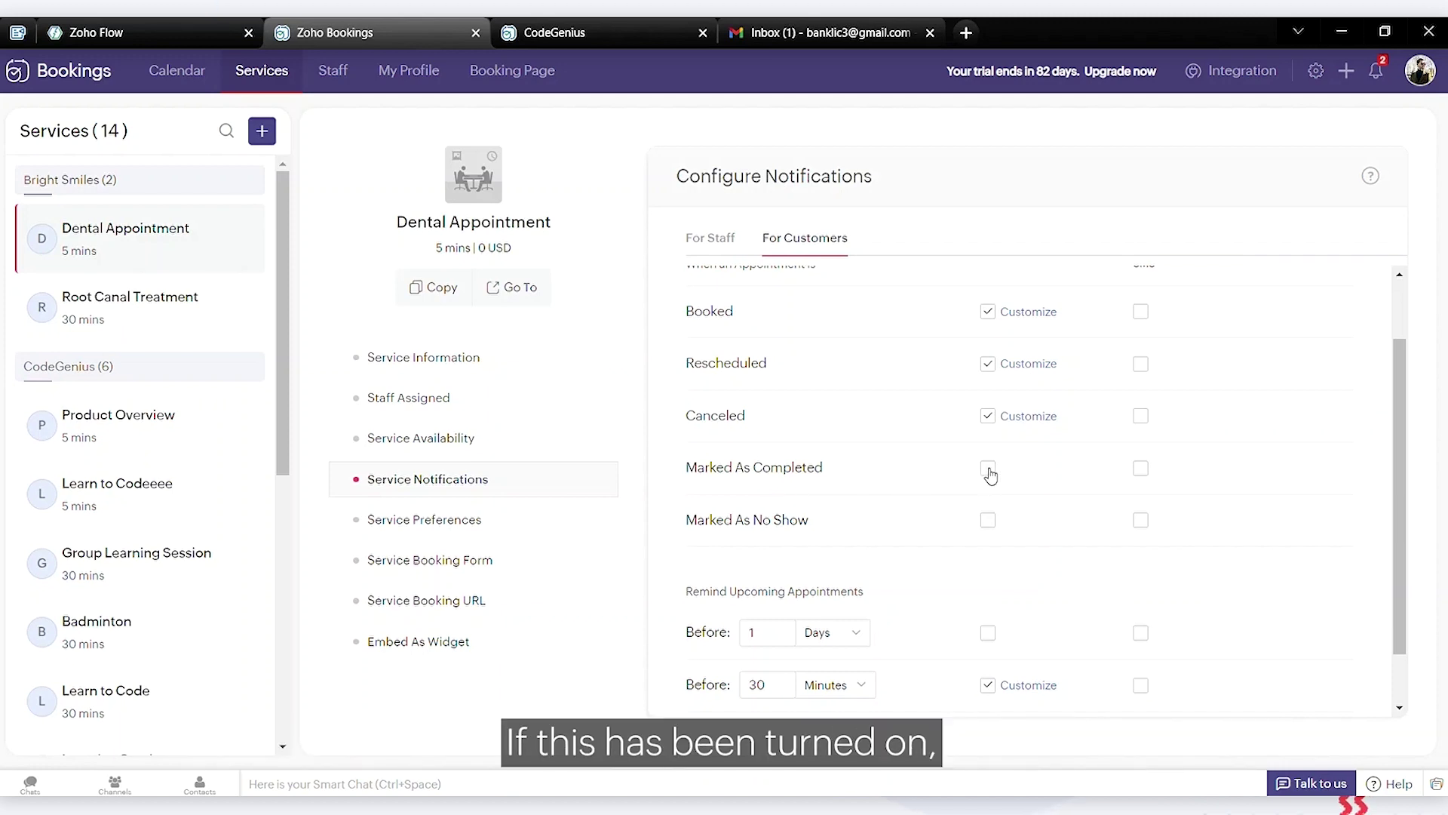
left_click(822, 33)
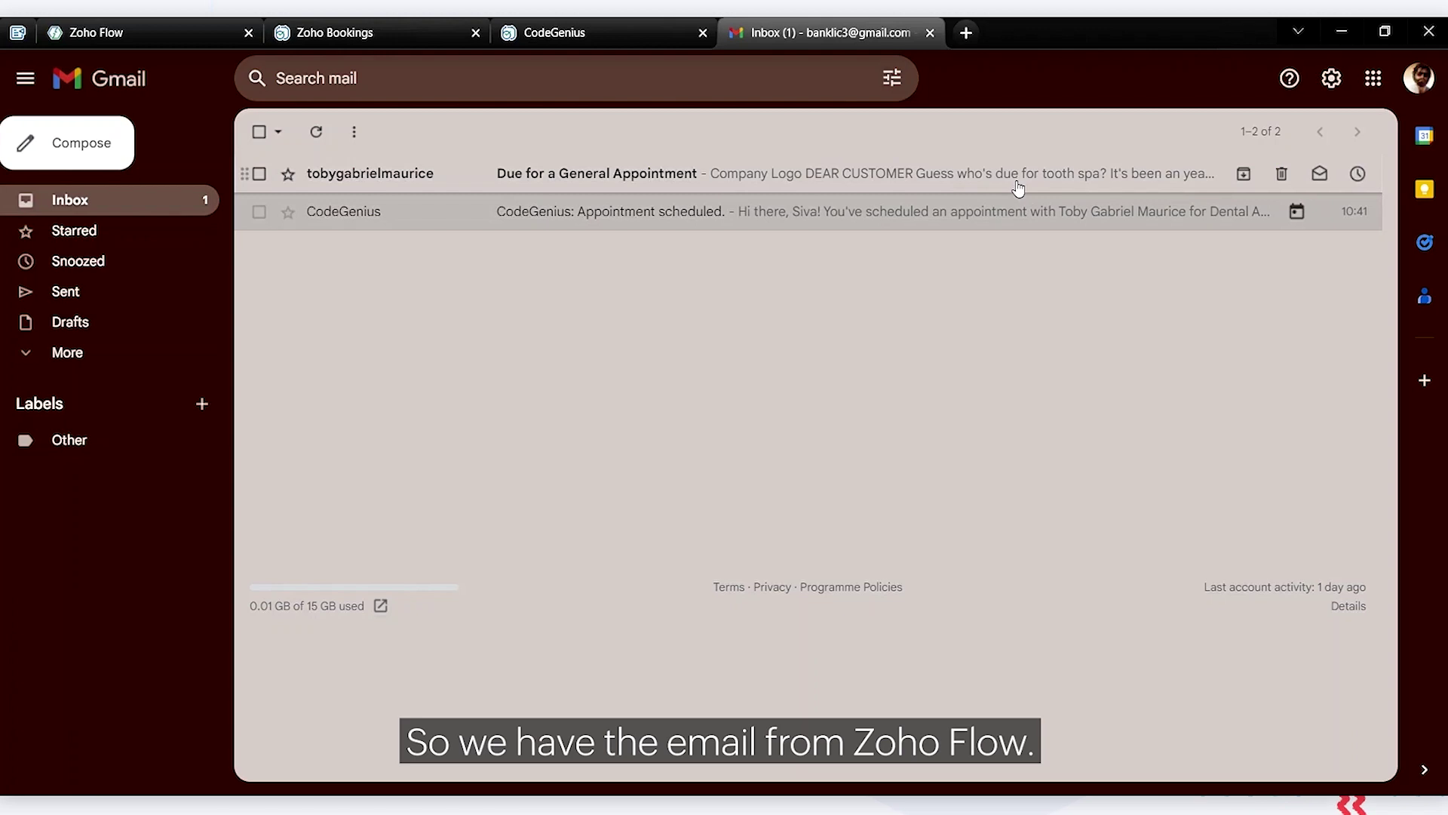
Open the flow's history and view the 10:46:38 AM run's trigger, Decision, Delay and Send Email steps
left_click(114, 23)
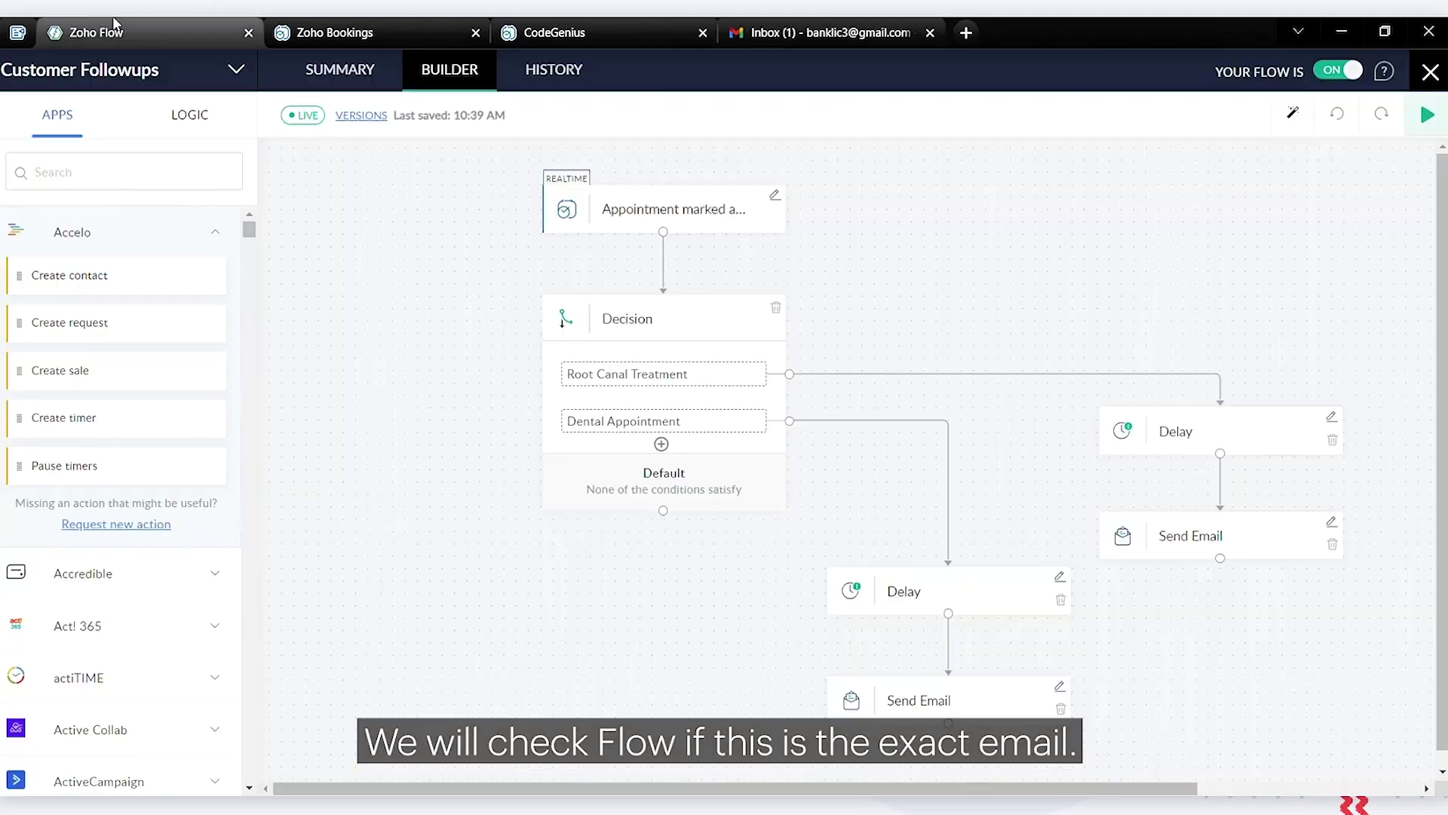
left_click(532, 70)
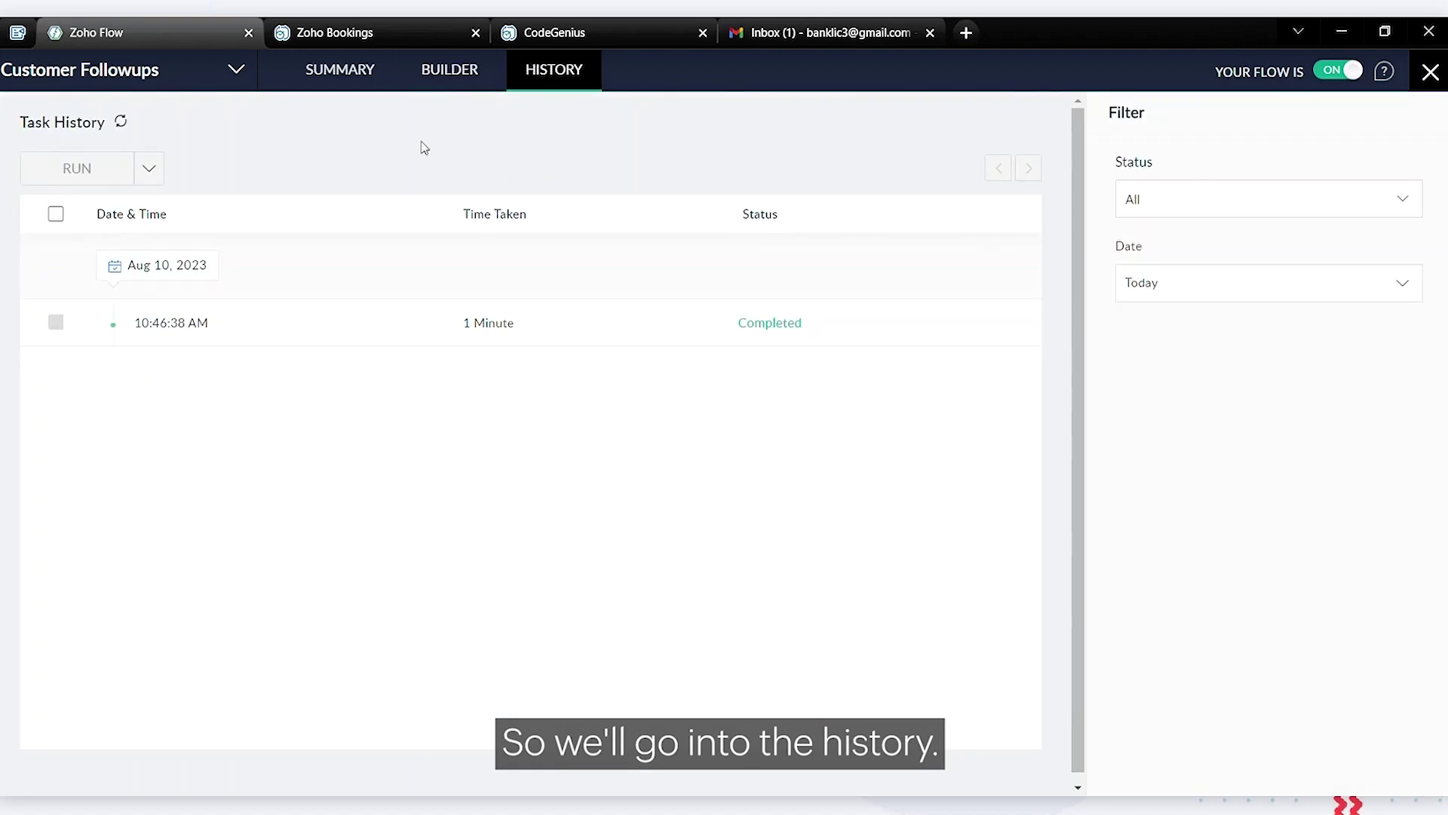
left_click(259, 338)
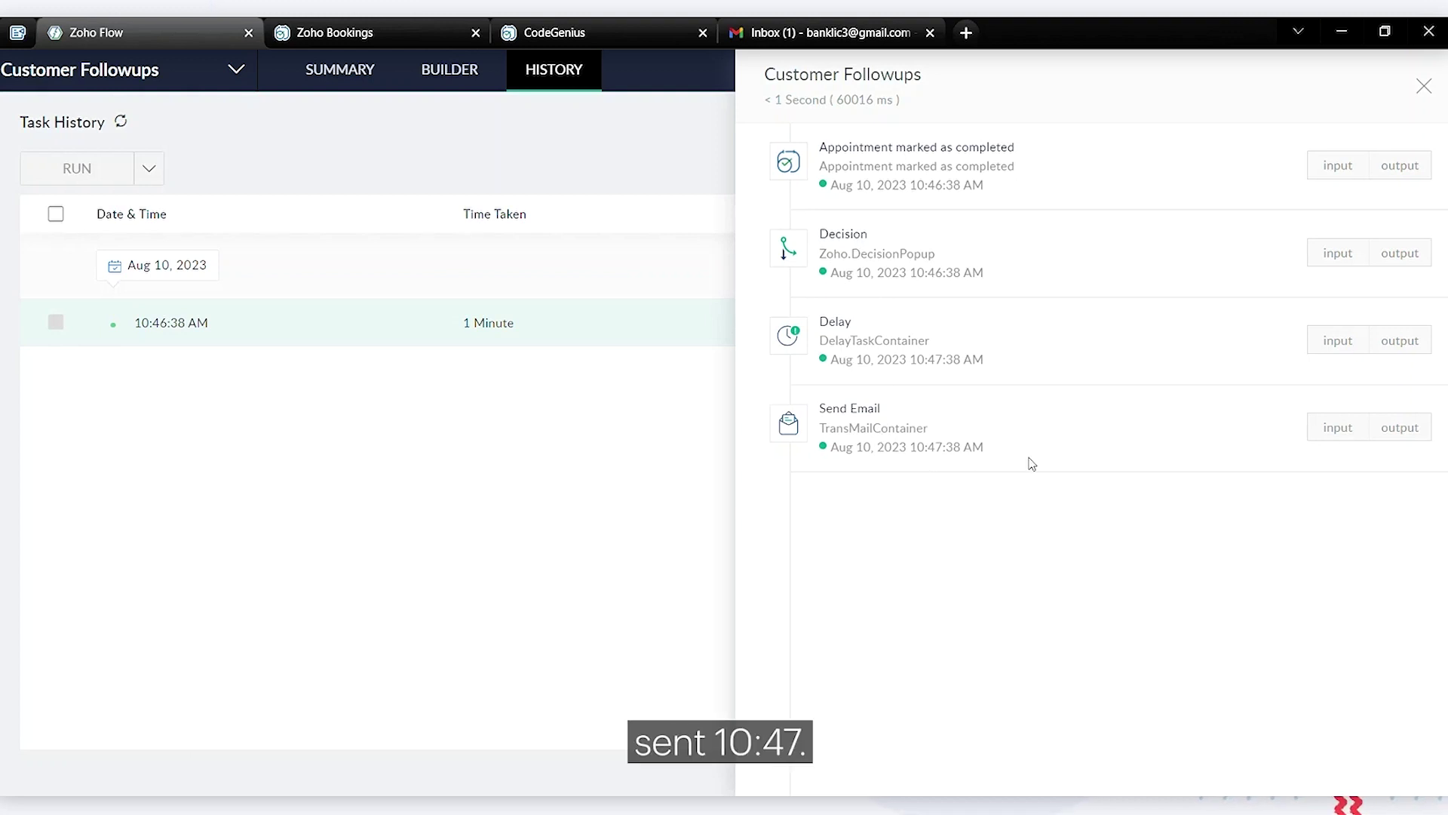
Read the 'Due for a General Appointment' email, including its 10-Aug-2023 appointment date and dentist
left_click(806, 25)
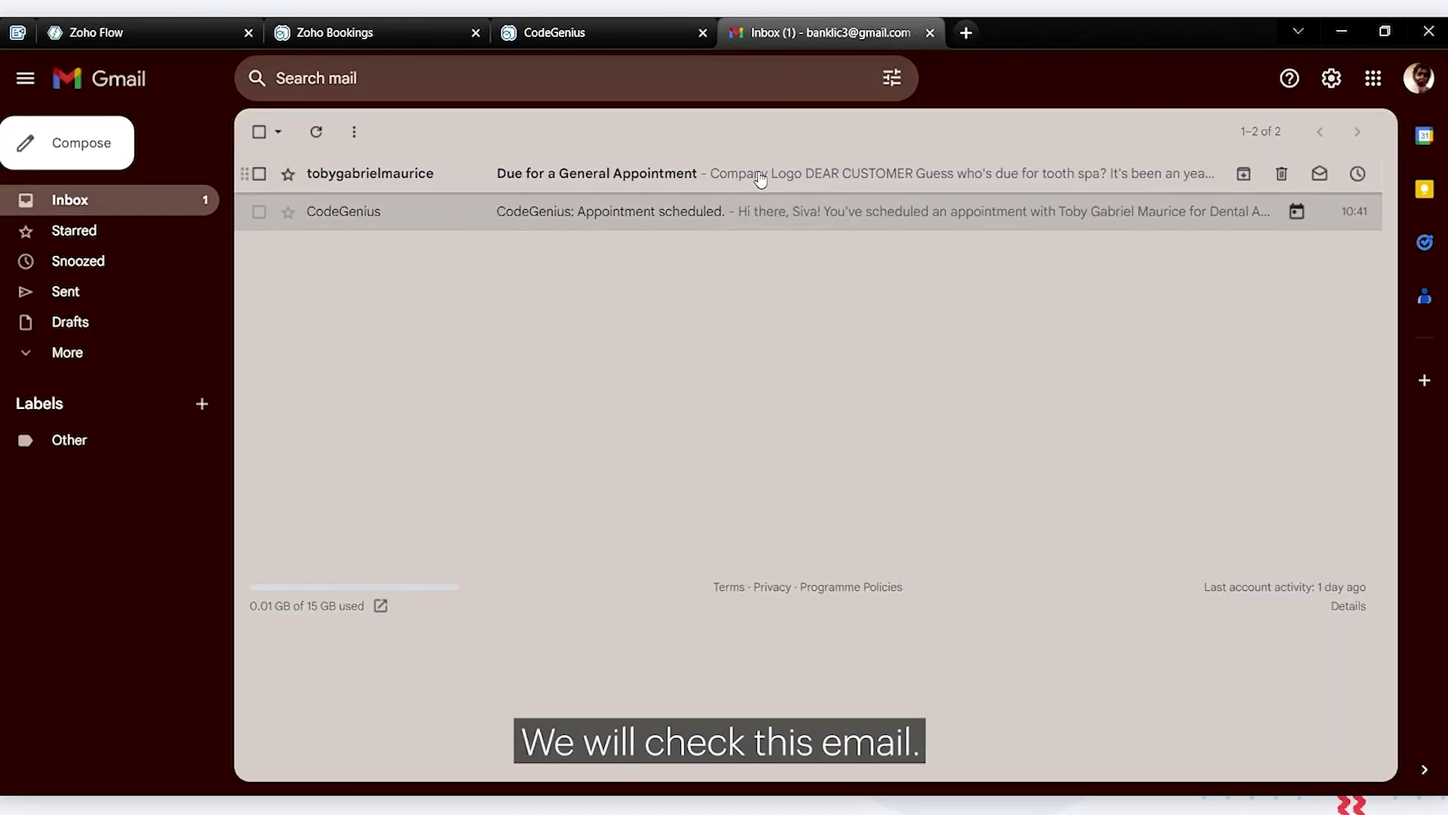
left_click(761, 178)
scroll(672, 336, "down", 3)
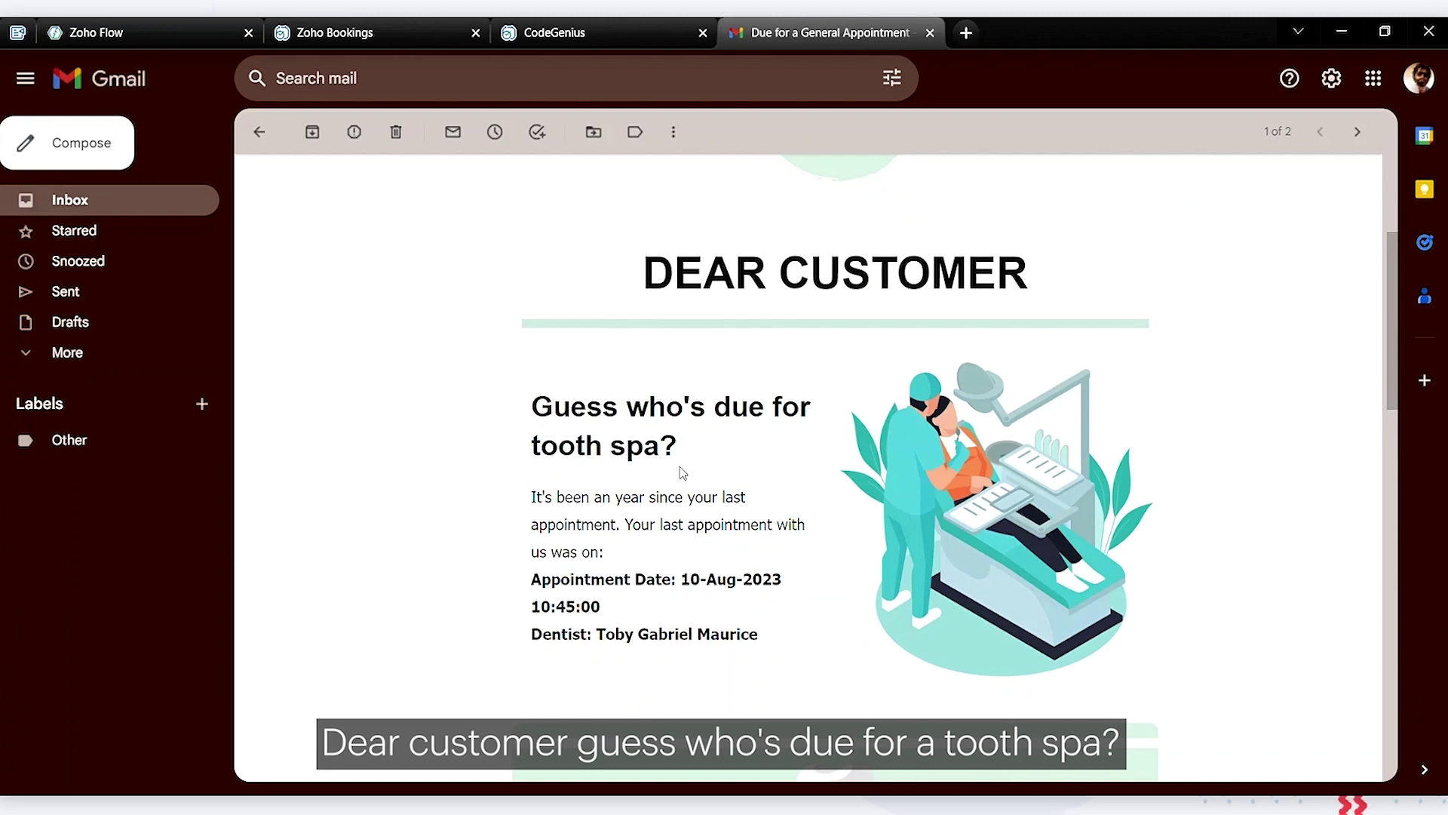
scroll(683, 472, "down", 2)
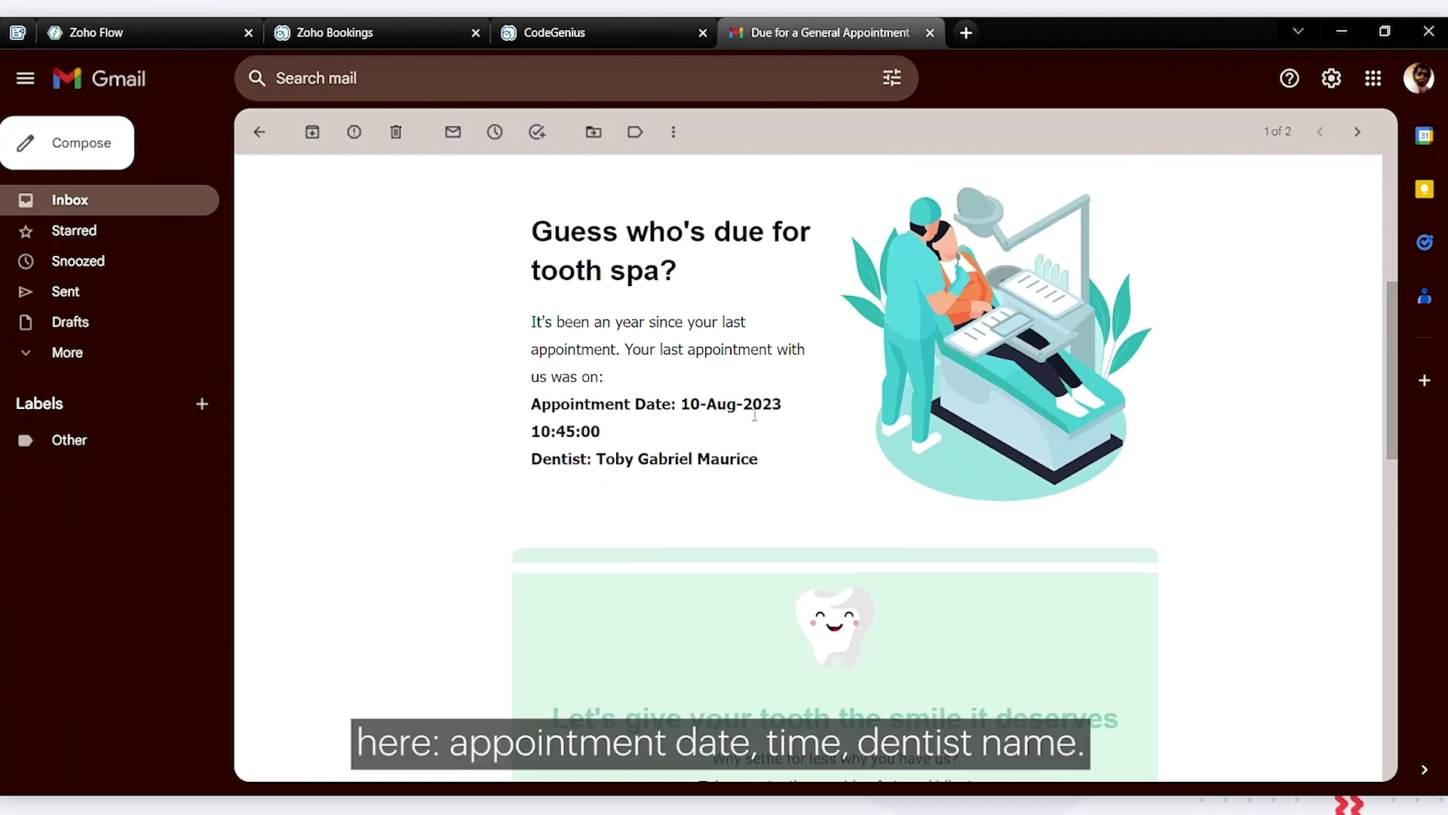
scroll(679, 479, "down", 4)
scroll(677, 478, "down", 1)
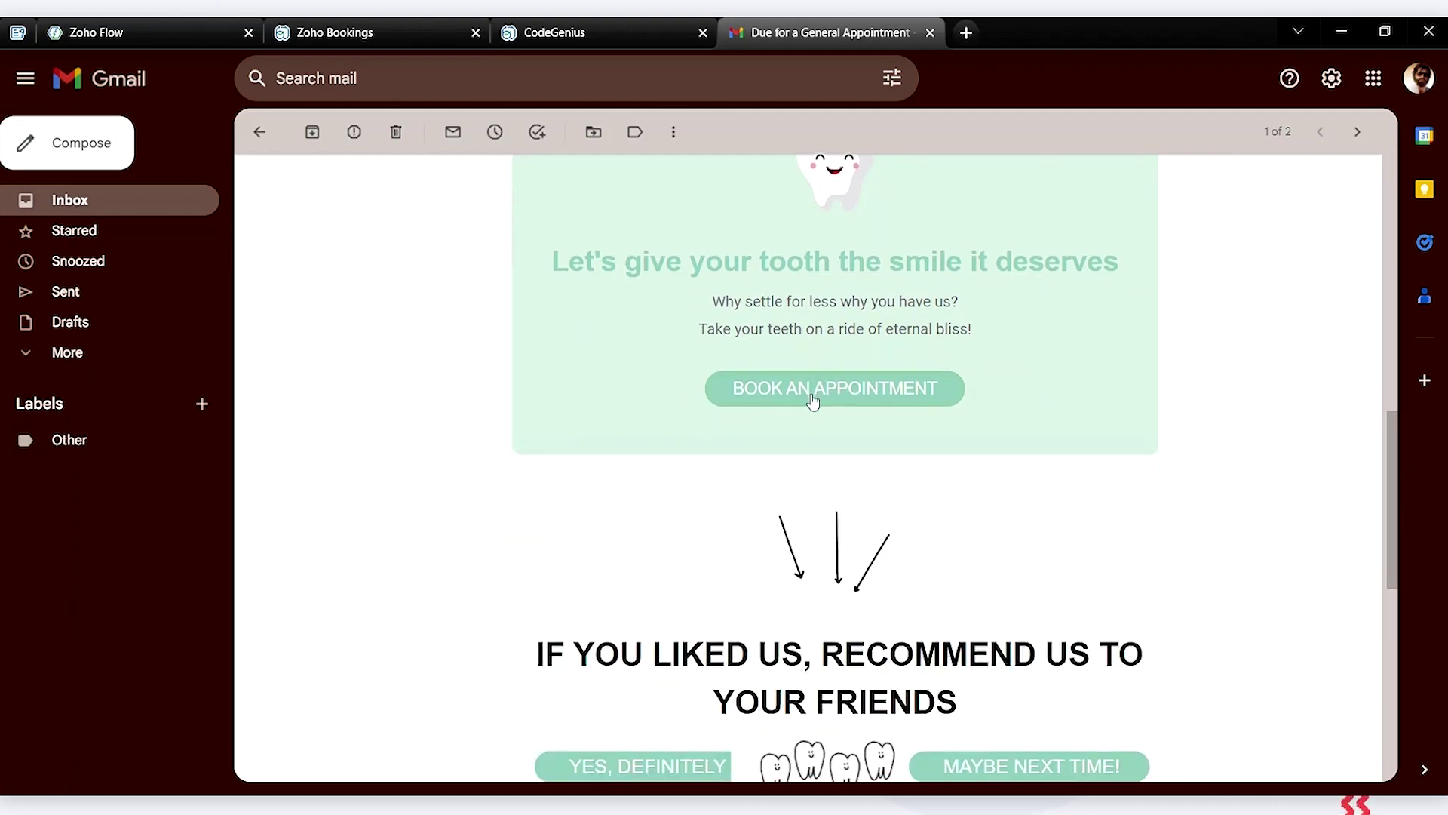
scroll(699, 492, "down", 2)
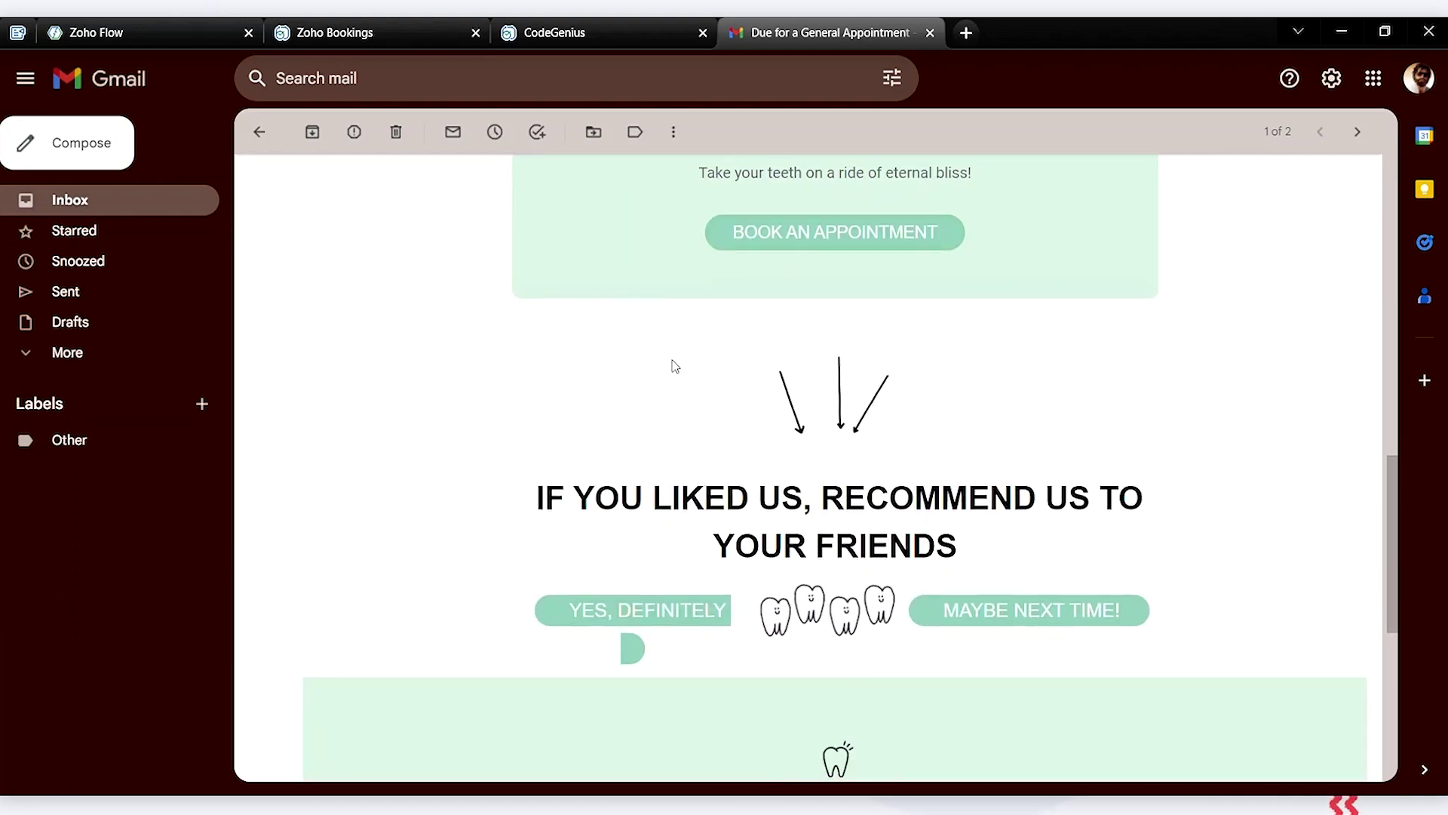
scroll(675, 366, "up", 1)
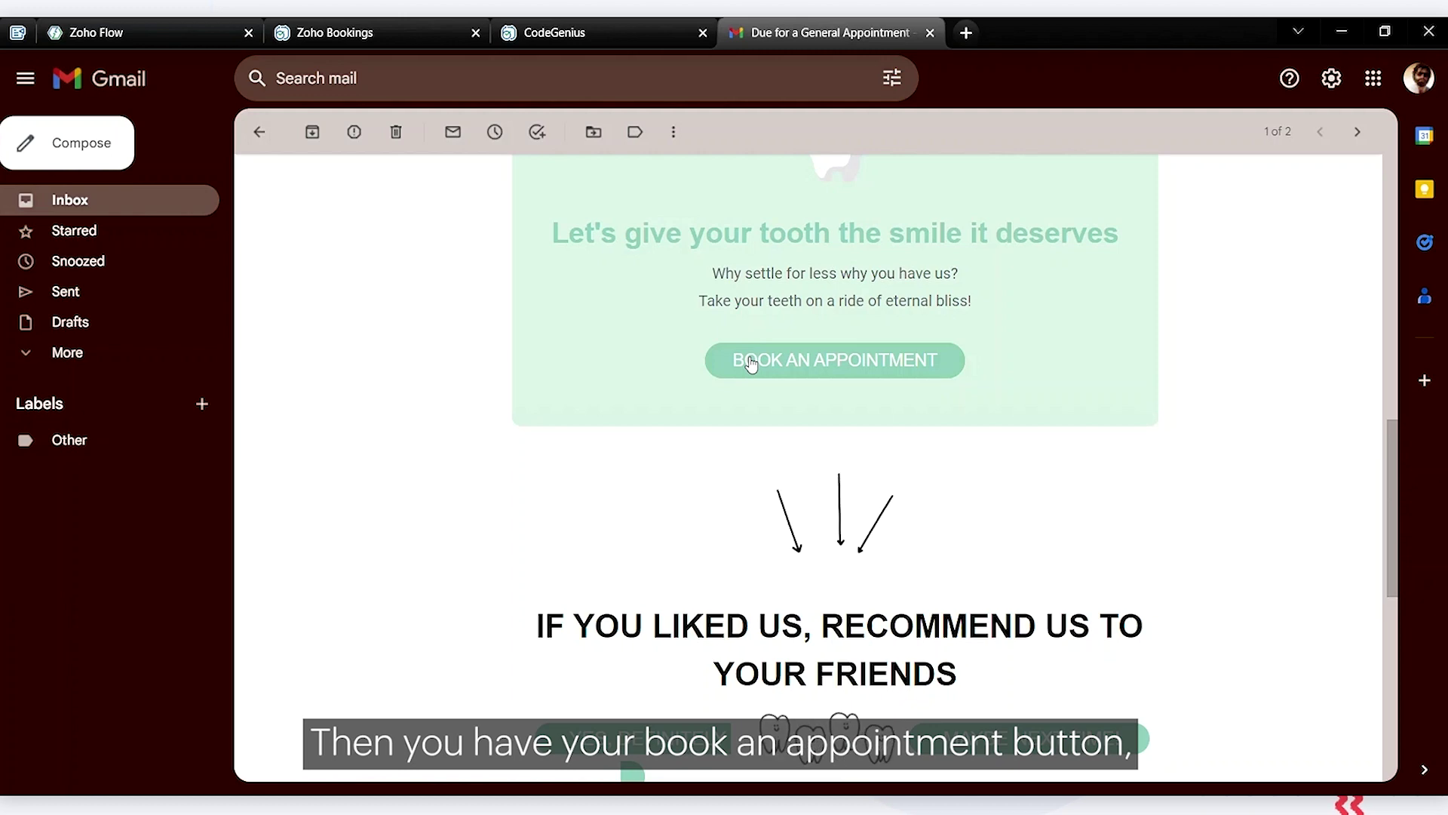
scroll(504, 462, "down", 2)
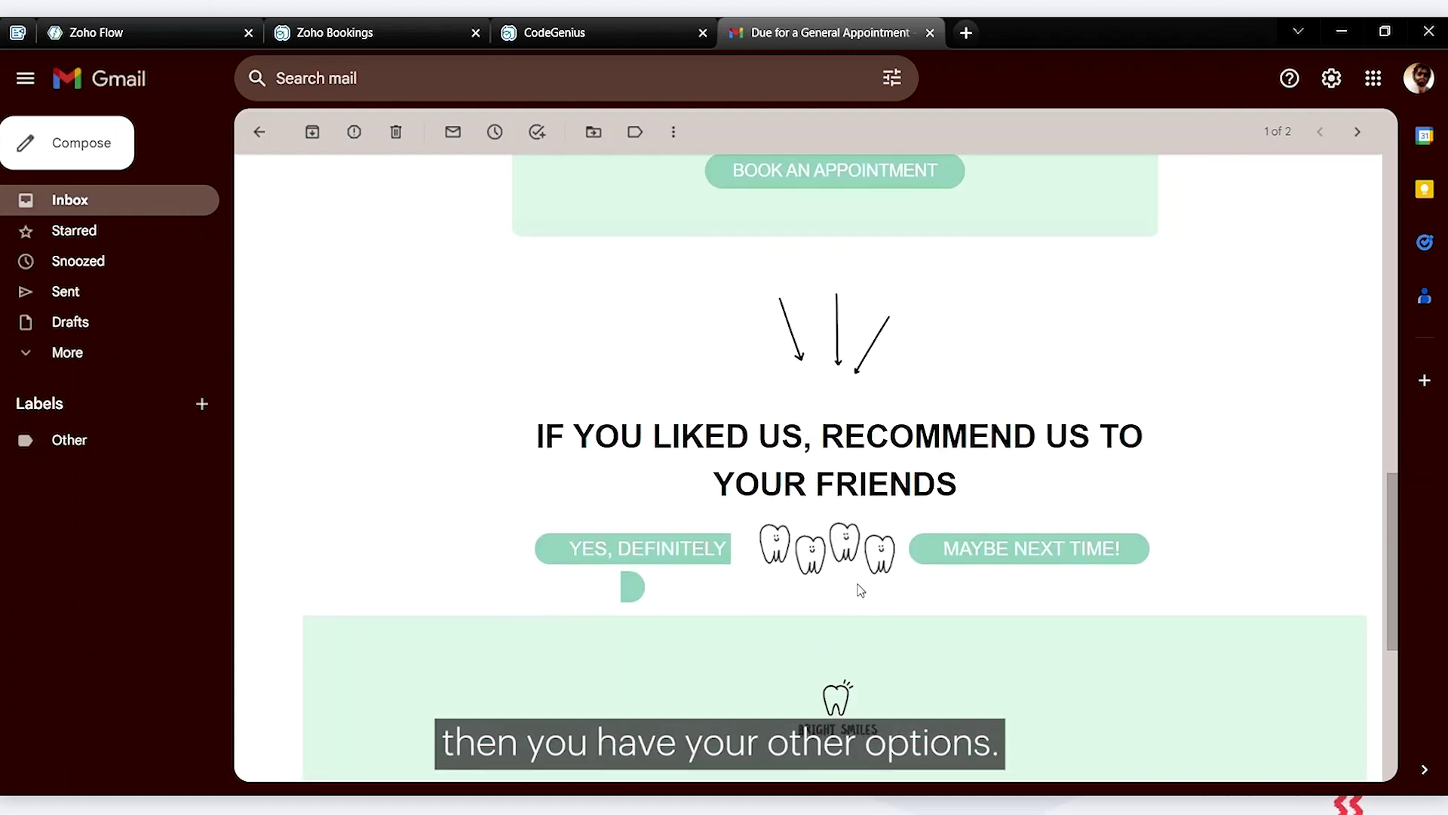
scroll(813, 611, "down", 2)
scroll(811, 610, "down", 3)
scroll(815, 609, "up", 12)
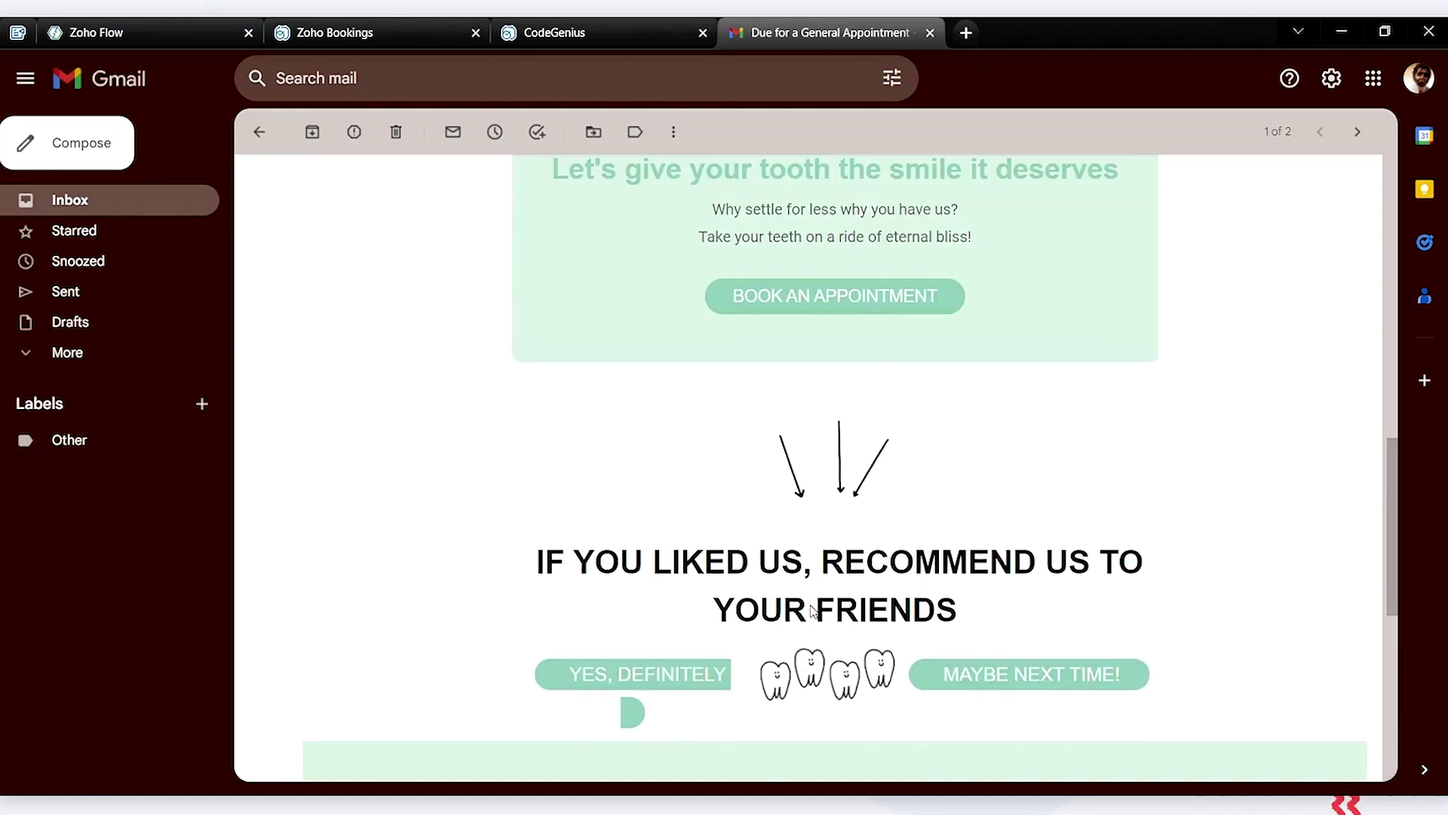
scroll(817, 611, "up", 1)
scroll(815, 611, "down", 3)
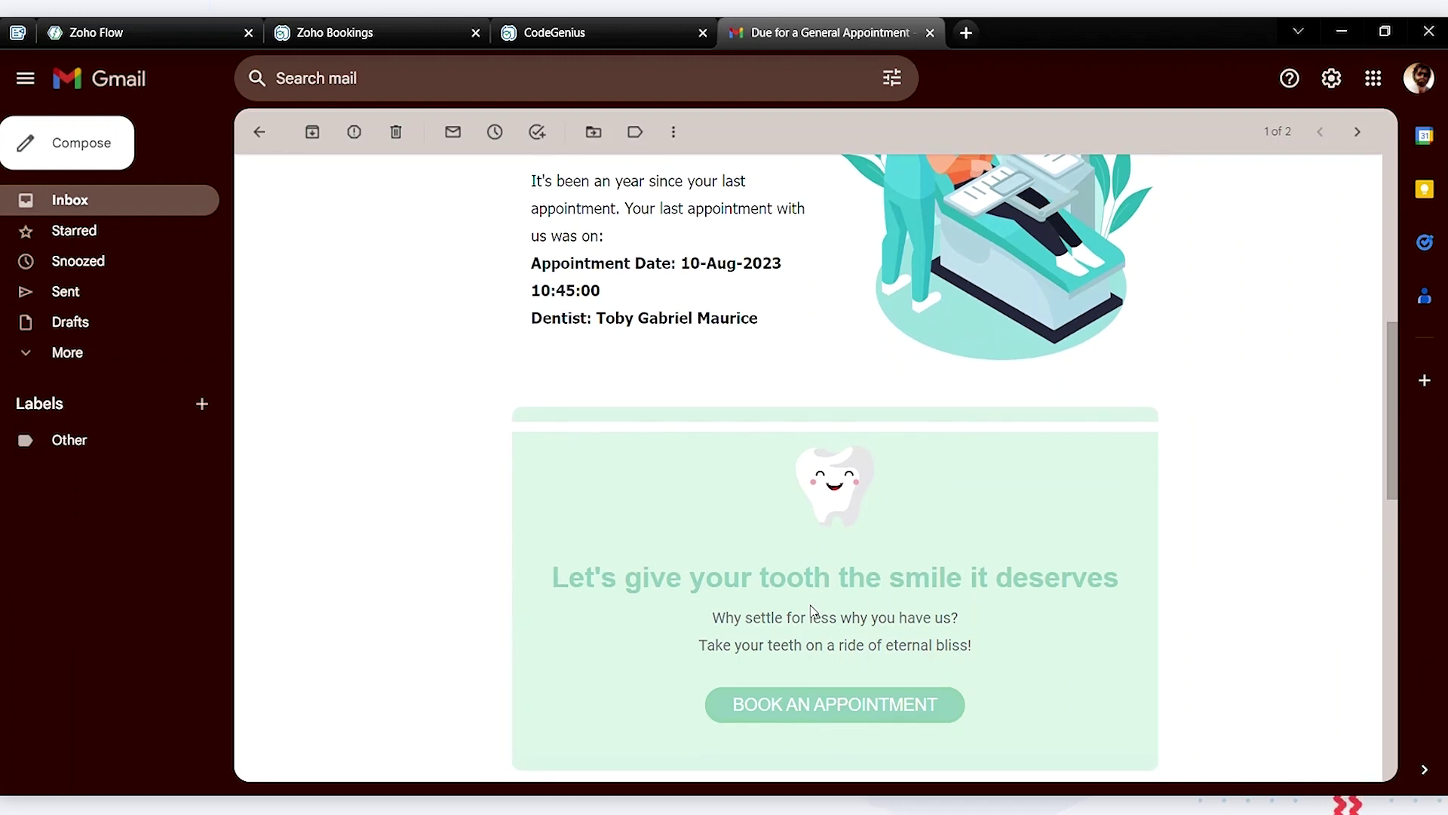
scroll(813, 611, "down", 1)
scroll(814, 611, "up", 8)
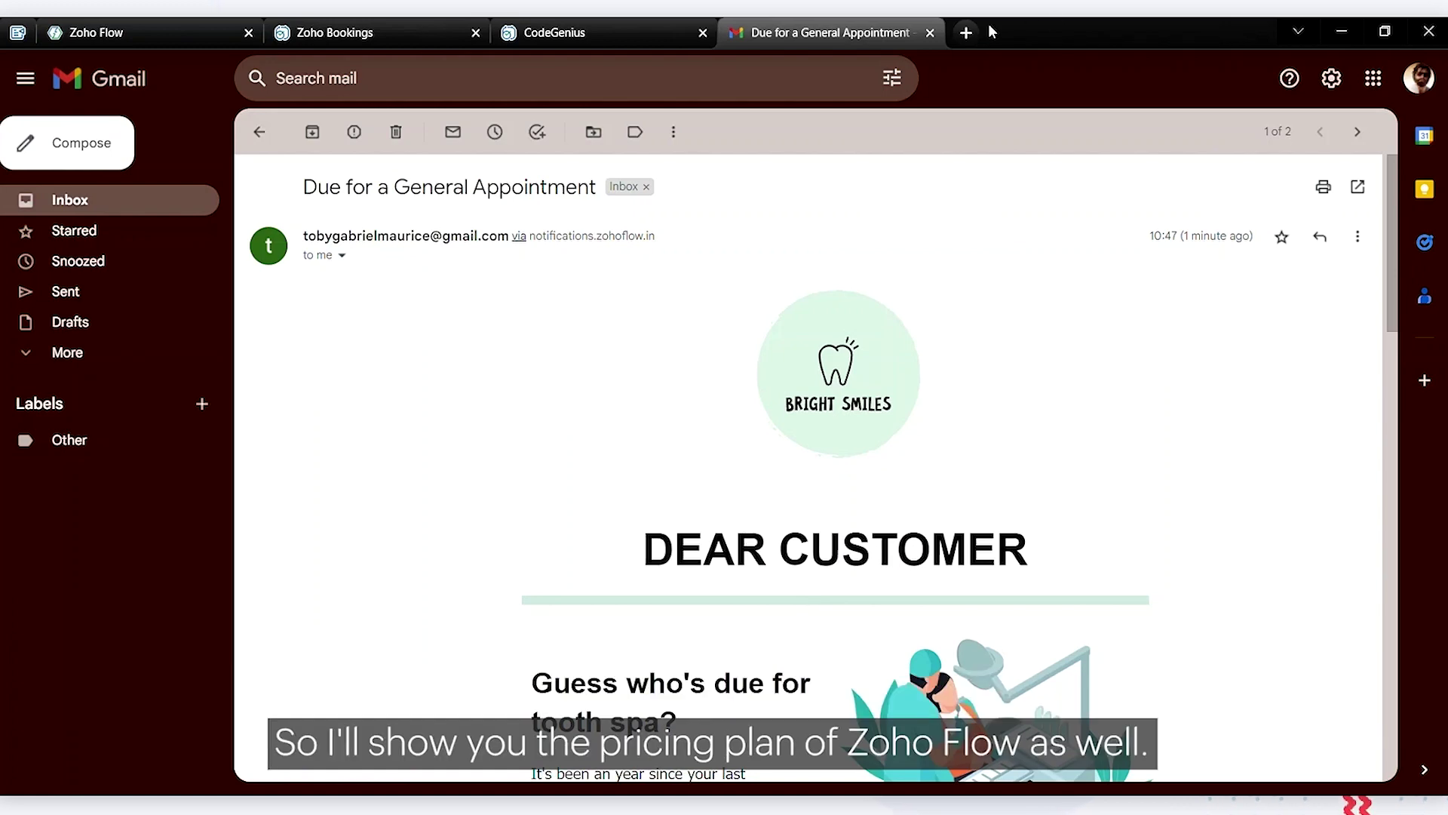
left_click(966, 32)
Search 'zoho flow pri' and open the Zoho Flow plans and pricing feature comparison
type("zoho flow pri")
key("Return")
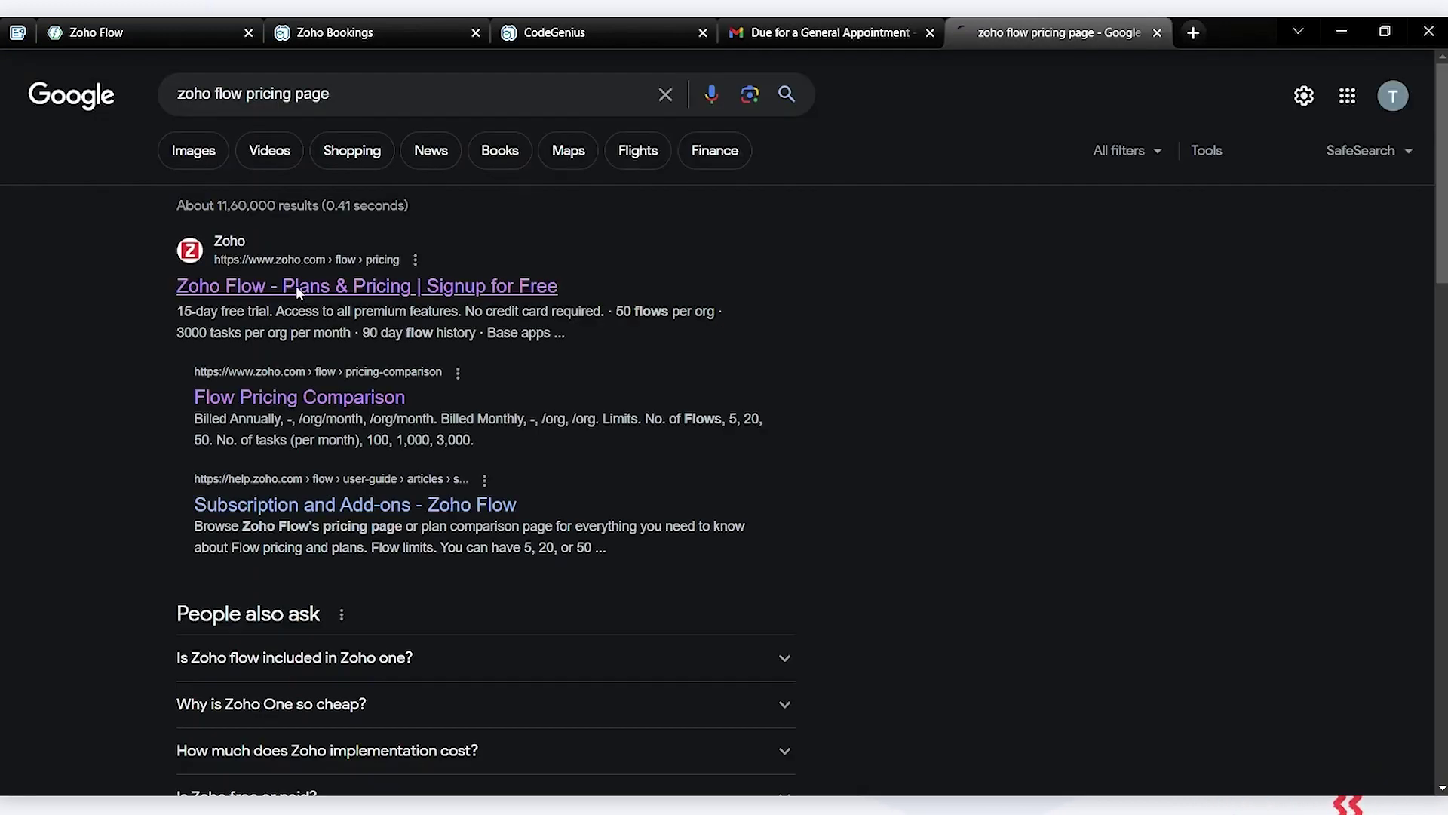
left_click(372, 193)
scroll(960, 246, "down", 10)
scroll(962, 249, "down", 15)
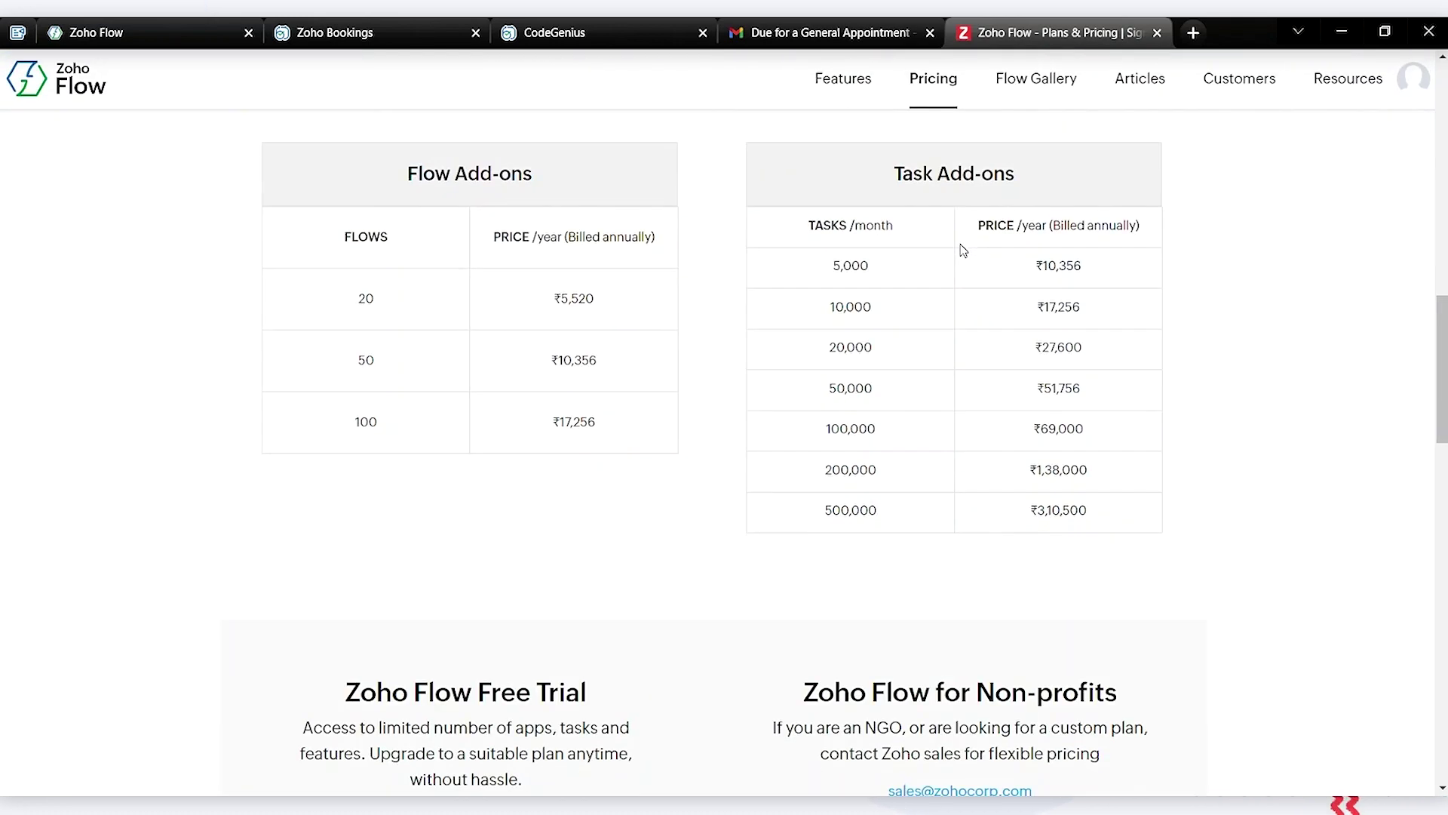
left_click(782, 261)
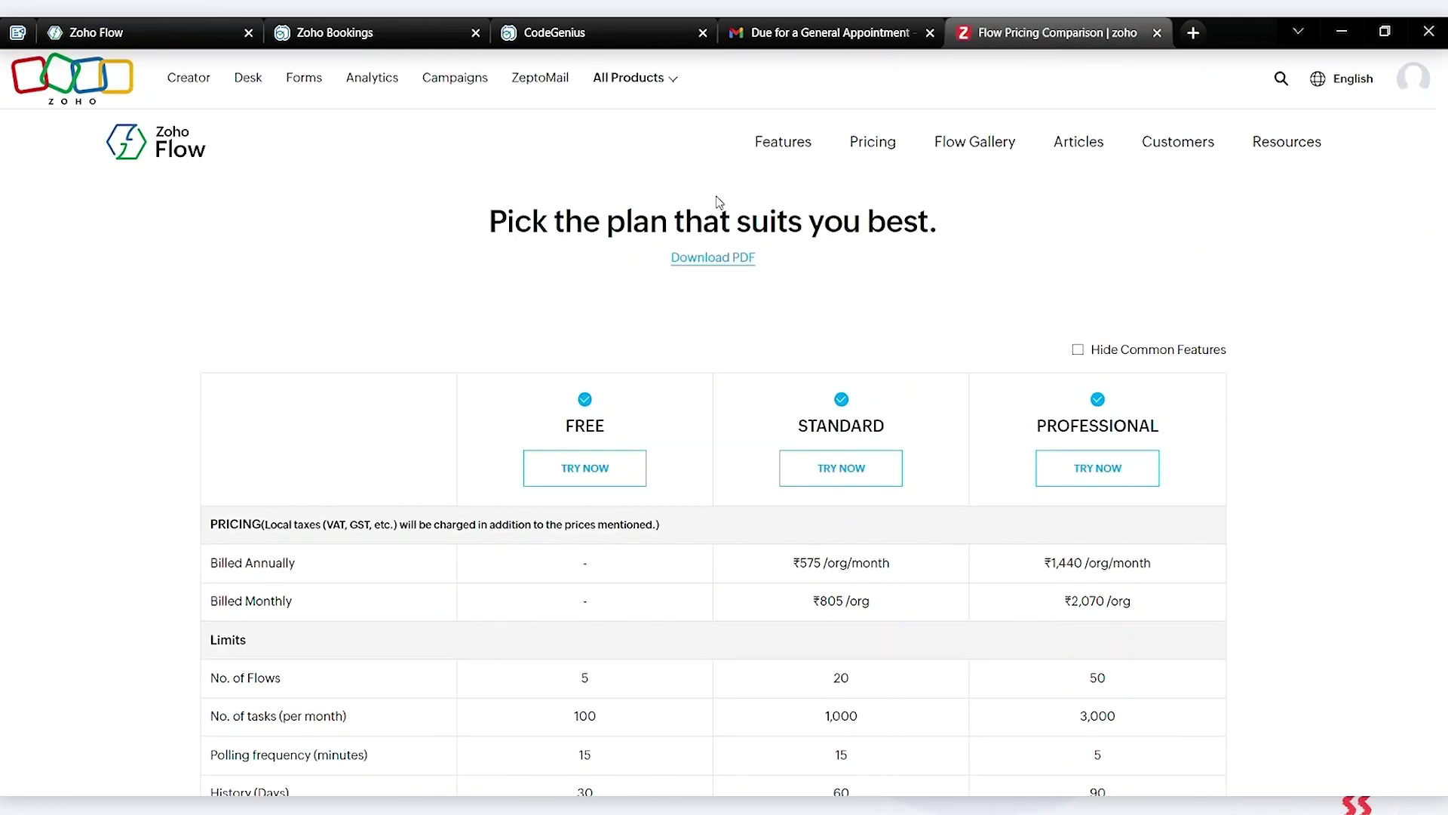
scroll(323, 404, "down", 3)
scroll(326, 404, "down", 2)
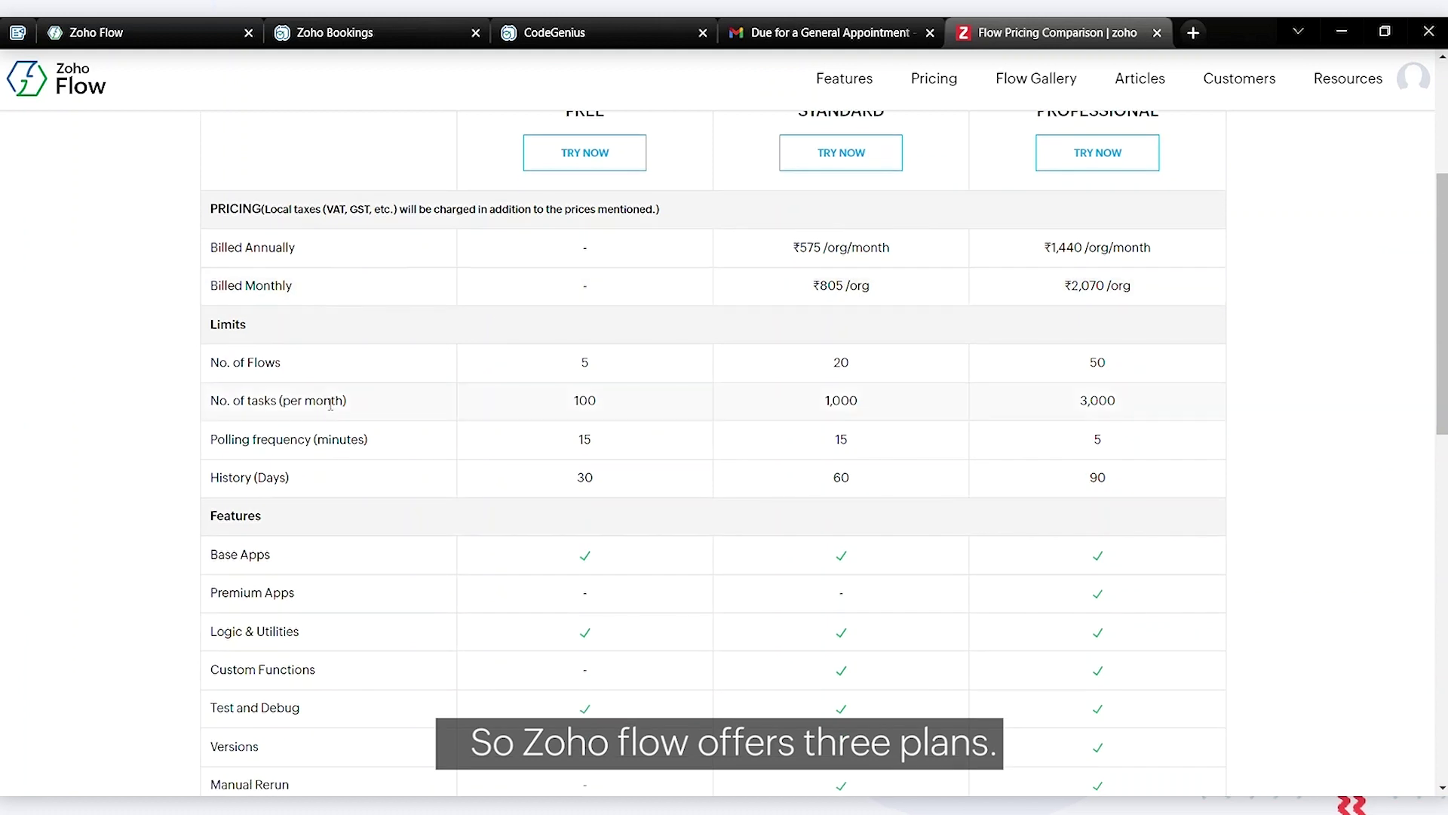
scroll(325, 404, "up", 1)
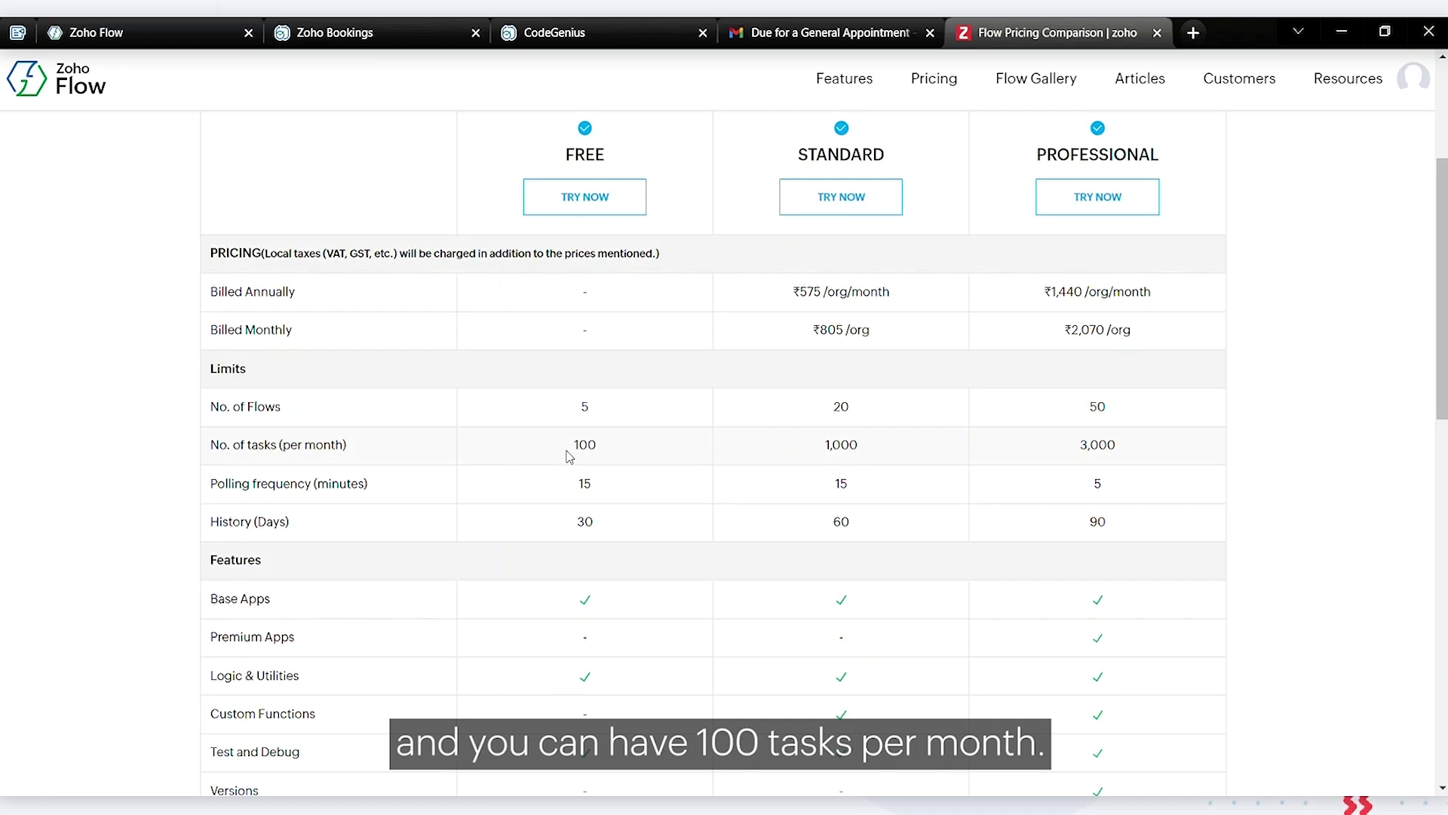
Revisit the flow builder canvas, then review the Free, Standard and Professional plan limits
left_click(151, 32)
left_click(476, 73)
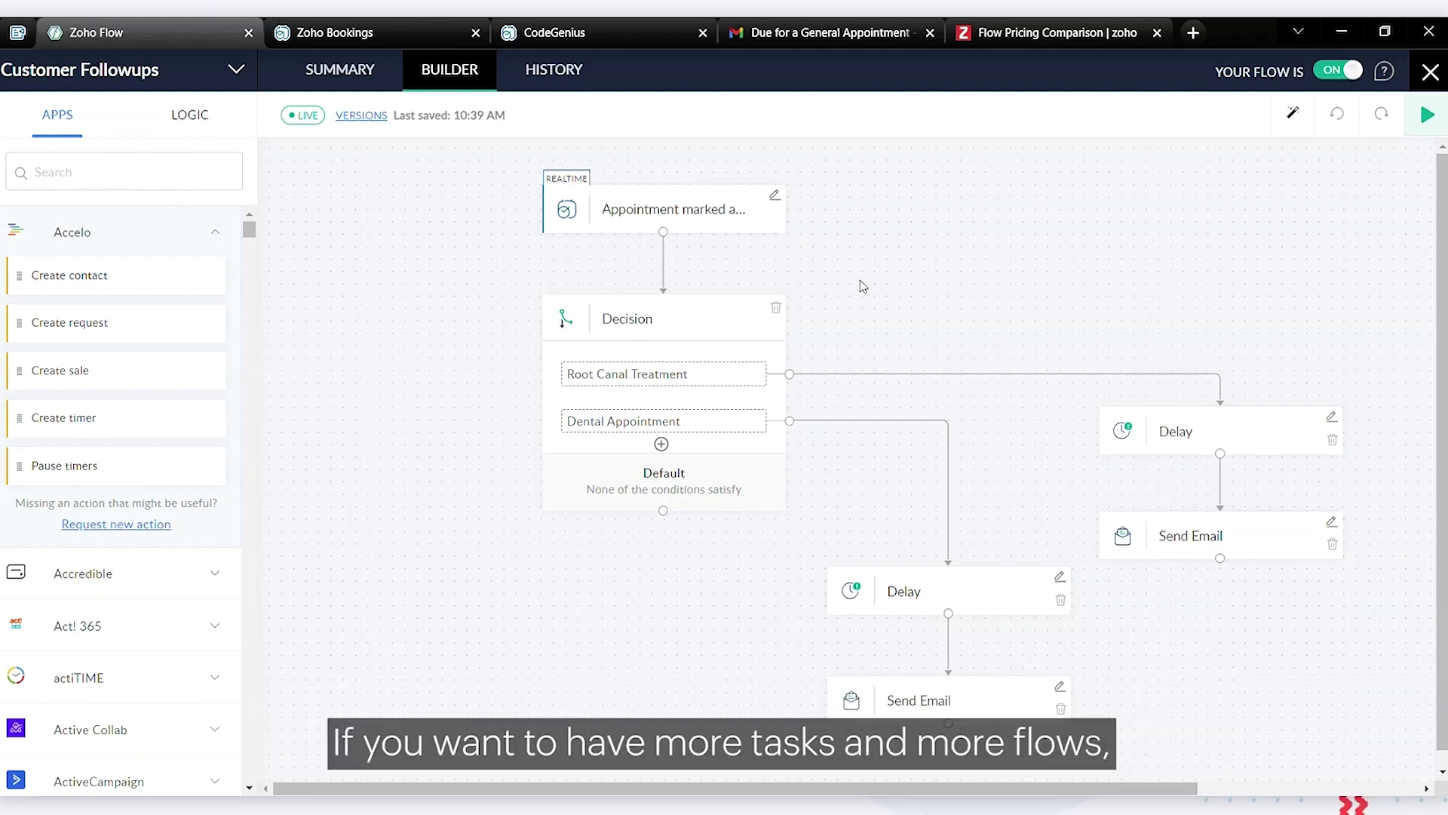
key("ctrl+shift+Tab")
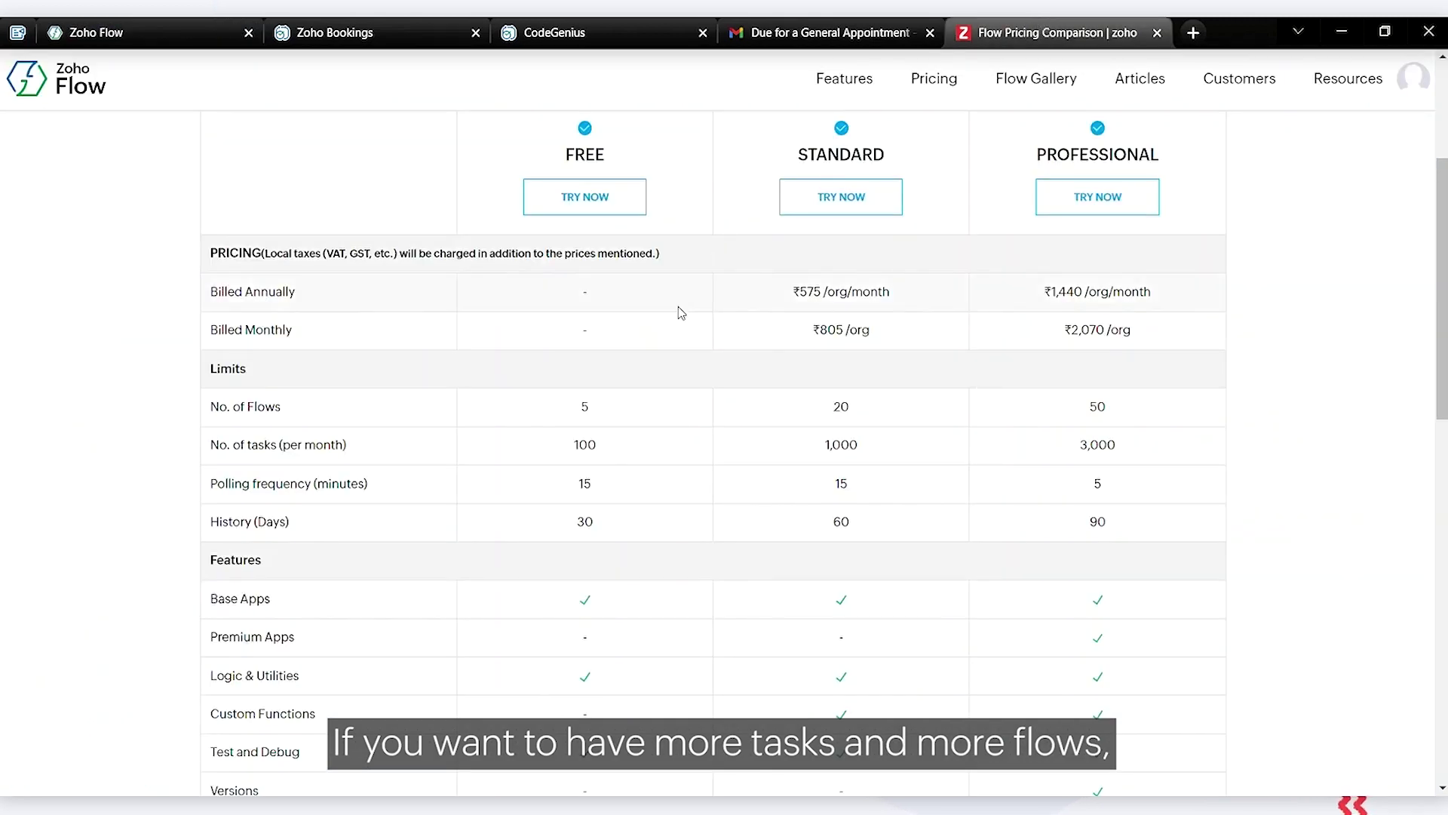
scroll(792, 277, "down", 1)
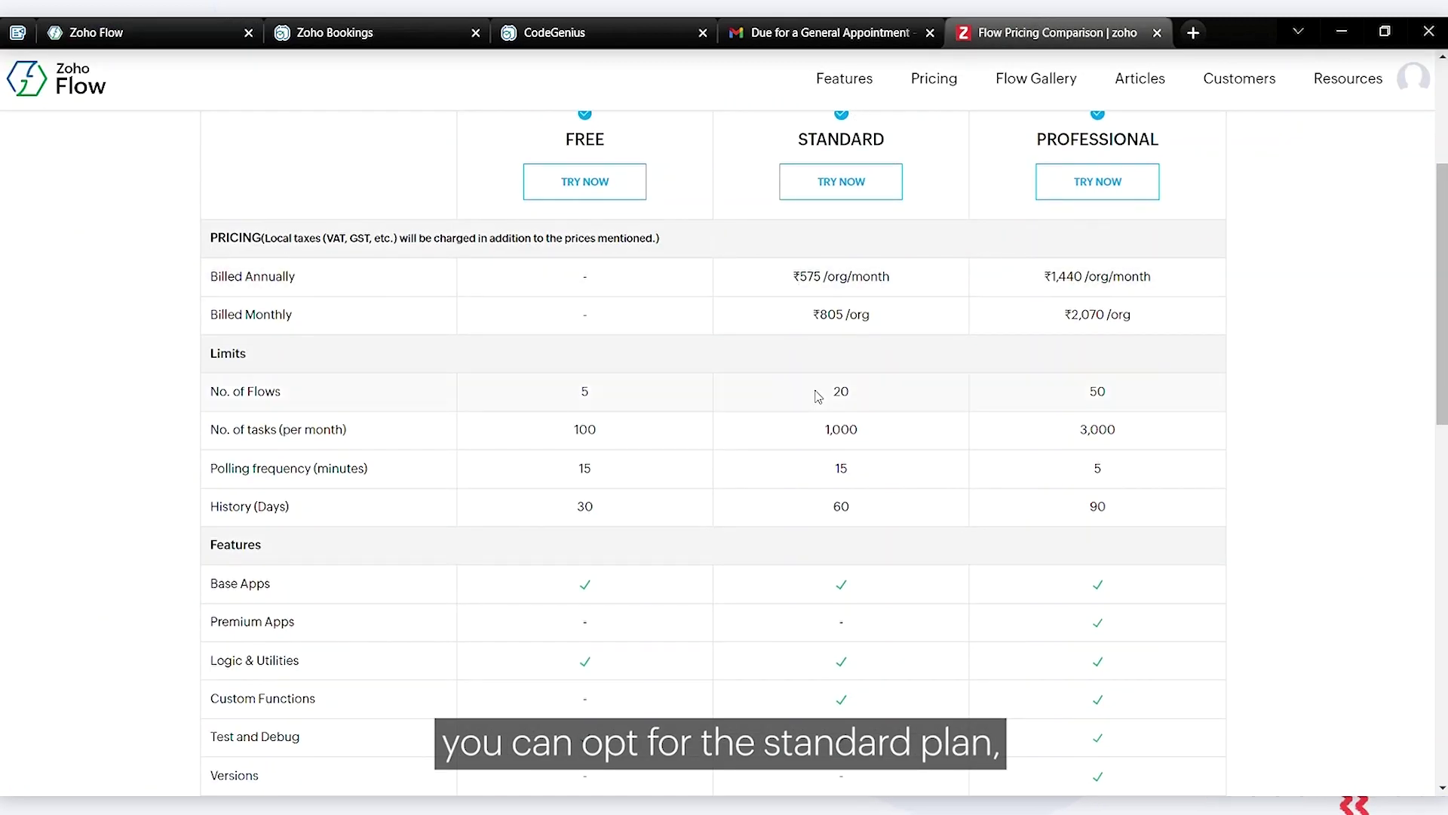